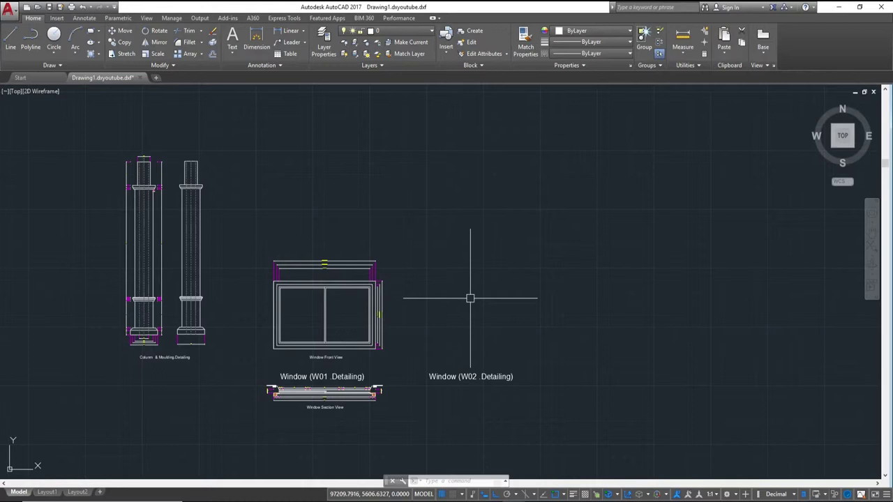
# Draw the W02 window outline as a 640 by 1440 rectangle with RECTANG
pyautogui.scroll(5, 404, 373)
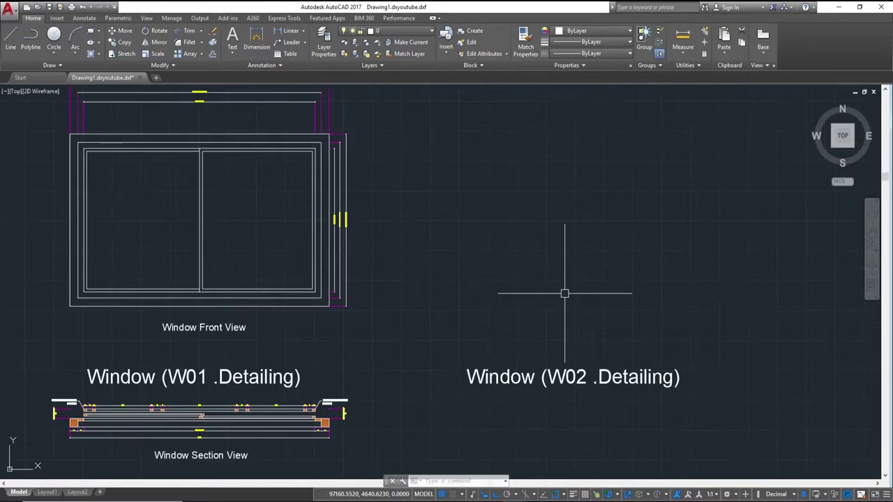
pyautogui.moveTo(589, 264); pyautogui.dragTo(538, 340, button='middle')
pyautogui.write('c')
pyautogui.click(608, 360)
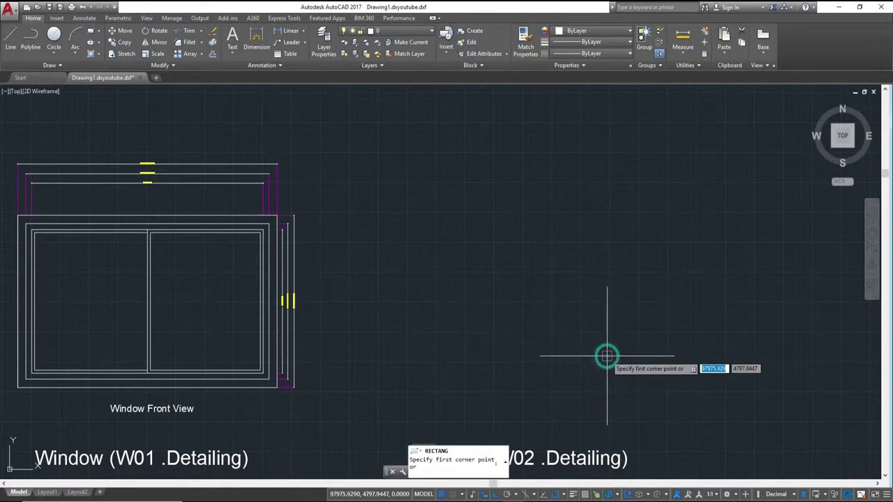
pyautogui.click(445, 171)
pyautogui.write('640')
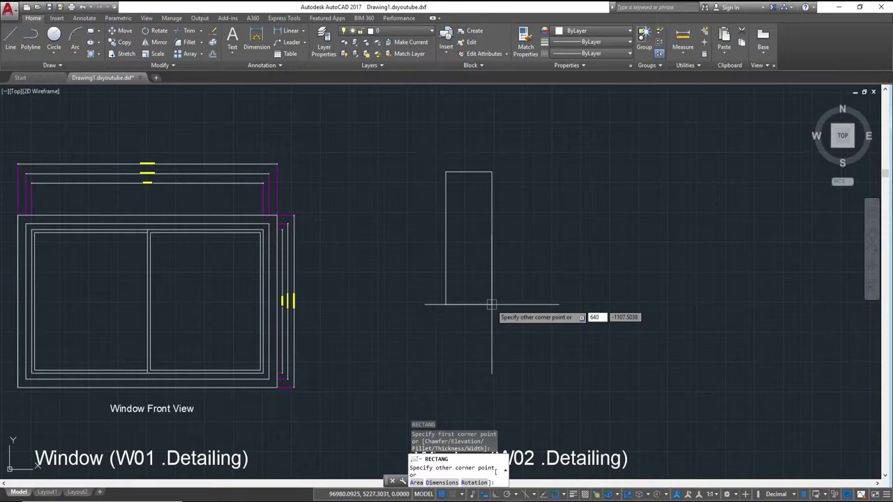
pyautogui.press('Tab')
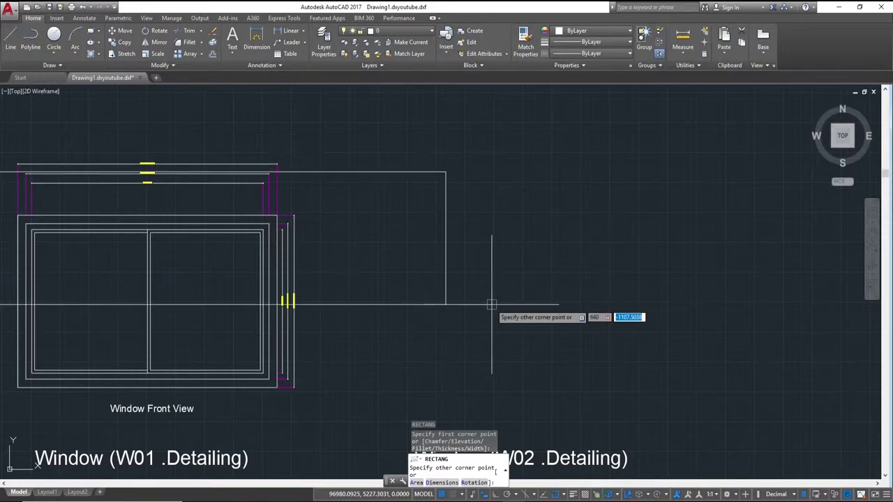
pyautogui.write('1440')
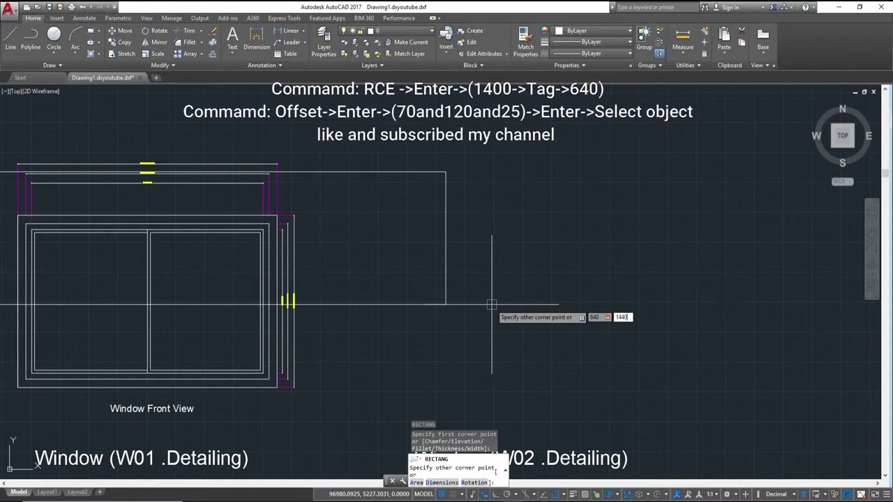
pyautogui.press('Return')
# Move the 640 × 1440 rectangle down to sit just above the W02 title
pyautogui.scroll(-3, 567, 178)
pyautogui.click(582, 319)
pyautogui.click(503, 173)
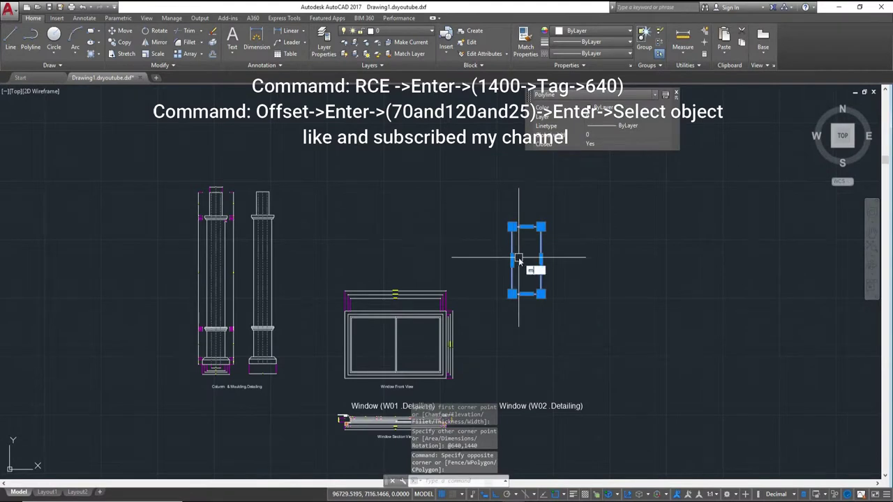
pyautogui.press('Return')
pyautogui.click(574, 260)
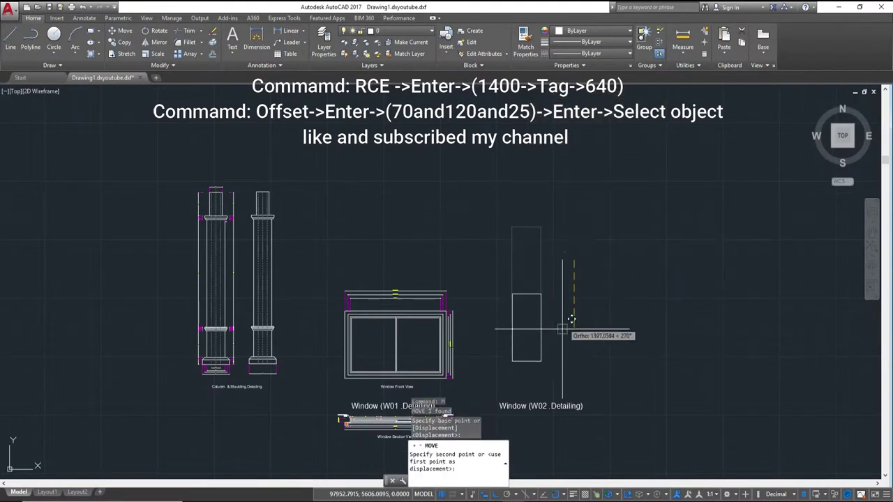
pyautogui.click(570, 334)
# Check the rectangle's new placement, starting and cancelling an erase
pyautogui.scroll(2, 586, 345)
pyautogui.scroll(2, 600, 354)
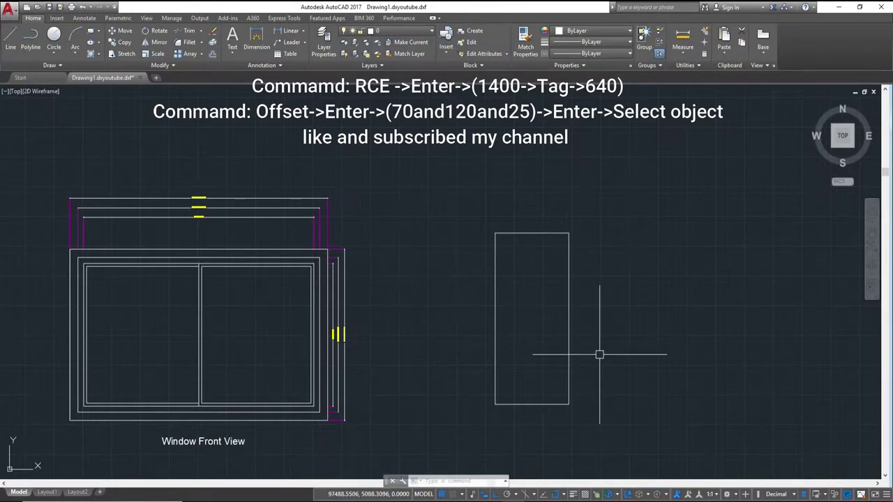
pyautogui.scroll(2, 593, 363)
pyautogui.scroll(-2, 518, 128)
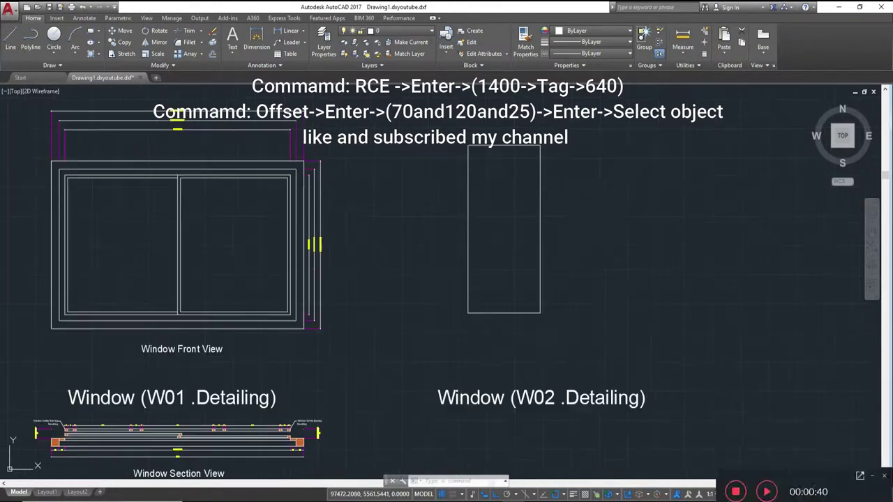
pyautogui.press('Return')
pyautogui.press('Escape')
pyautogui.scroll(1, 605, 233)
pyautogui.scroll(2, 590, 241)
pyautogui.scroll(-2, 539, 258)
pyautogui.write('O')
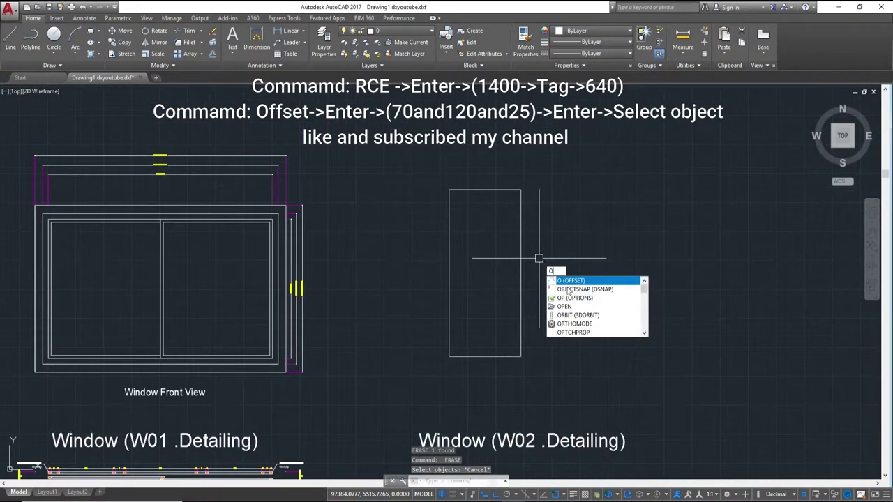
# Offset the W02 rectangle 70 inward to make the first inner outline
pyautogui.press('Return')
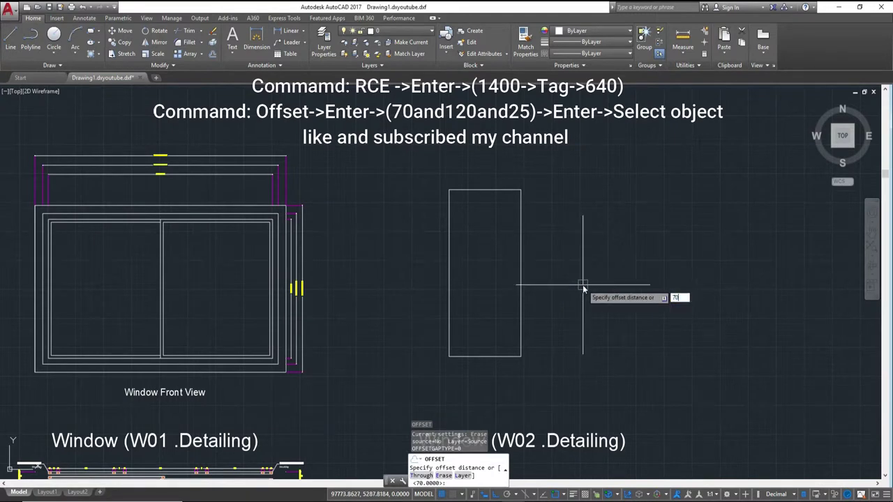
pyautogui.press('Return')
pyautogui.click(521, 267)
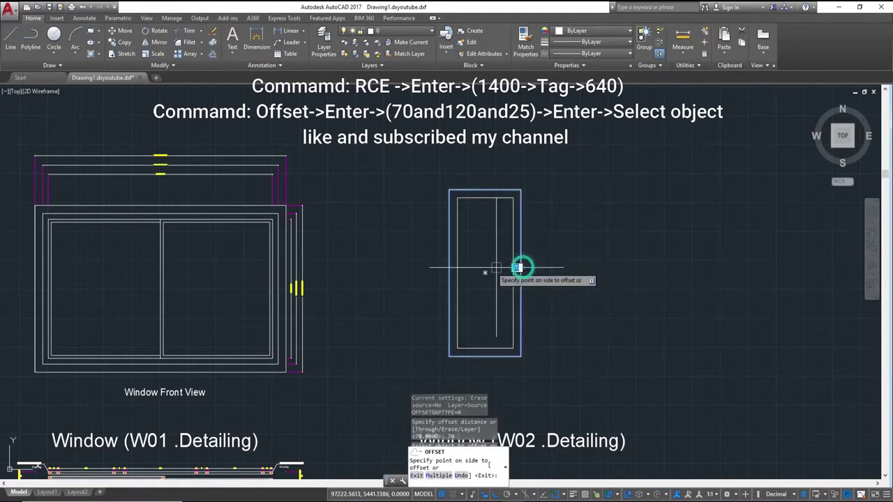
pyautogui.click(474, 267)
pyautogui.scroll(5, 488, 267)
pyautogui.press('Escape')
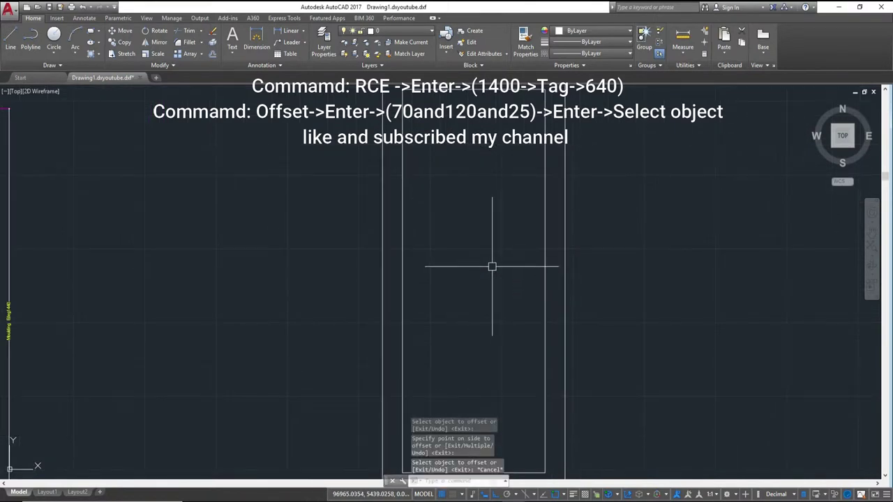
pyautogui.write('o')
# Add a second inner outline offset by 120
pyautogui.press('Return')
pyautogui.write('120')
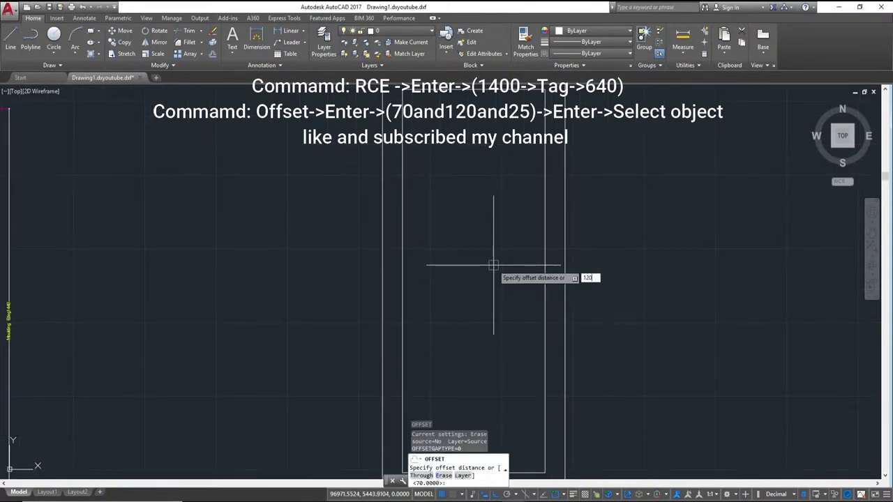
pyautogui.press('Return')
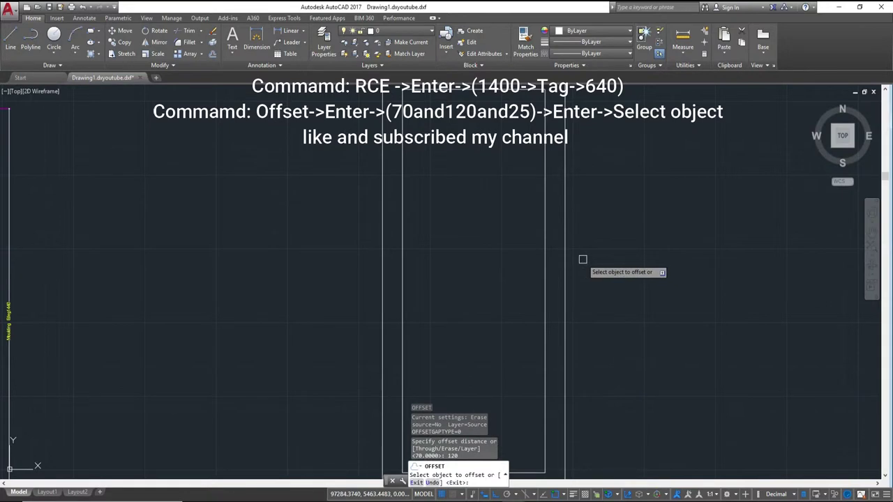
pyautogui.click(565, 265)
pyautogui.scroll(-3, 483, 265)
pyautogui.scroll(-3, 484, 265)
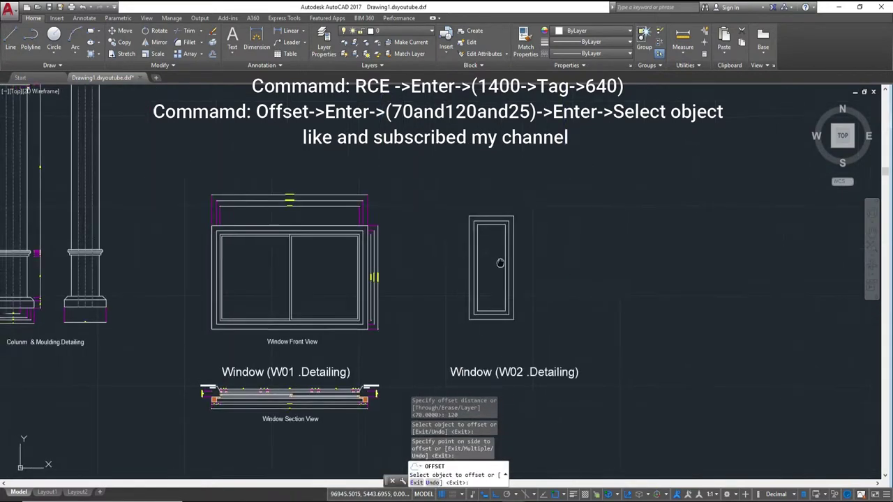
pyautogui.scroll(4, 520, 261)
pyautogui.scroll(2, 521, 260)
pyautogui.press('Escape')
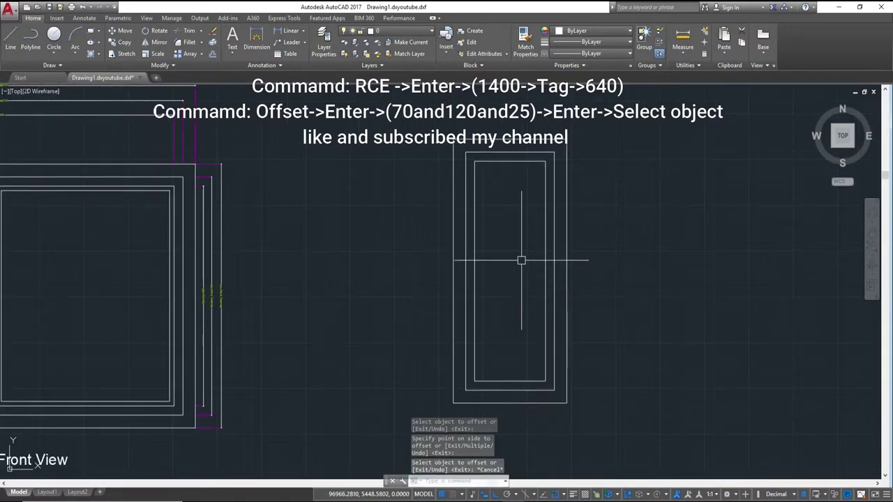
# Offset the inner outline a further 25 inward for the third frame line
pyautogui.press('Return')
pyautogui.write('25')
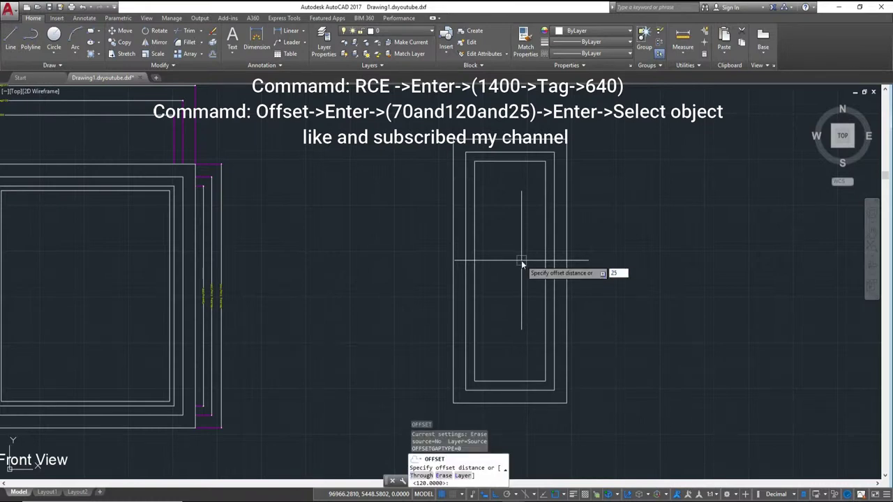
pyautogui.press('Return')
pyautogui.click(543, 270)
pyautogui.click(517, 270)
pyautogui.scroll(3, 518, 269)
pyautogui.scroll(-3, 519, 269)
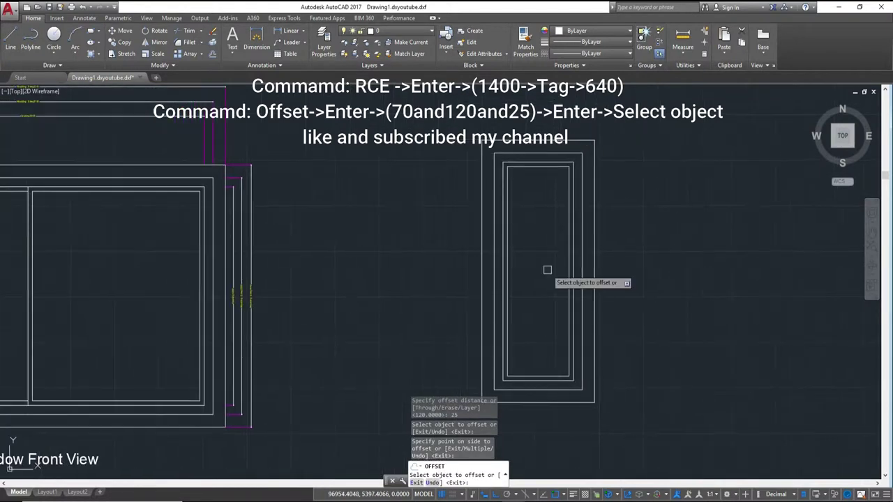
pyautogui.press('Escape')
# Copy the 'Window Front View' caption to sit under the W02 frame
pyautogui.moveTo(547, 270); pyautogui.dragTo(300, 290, button='middle')
pyautogui.moveTo(300, 289); pyautogui.dragTo(233, 280)
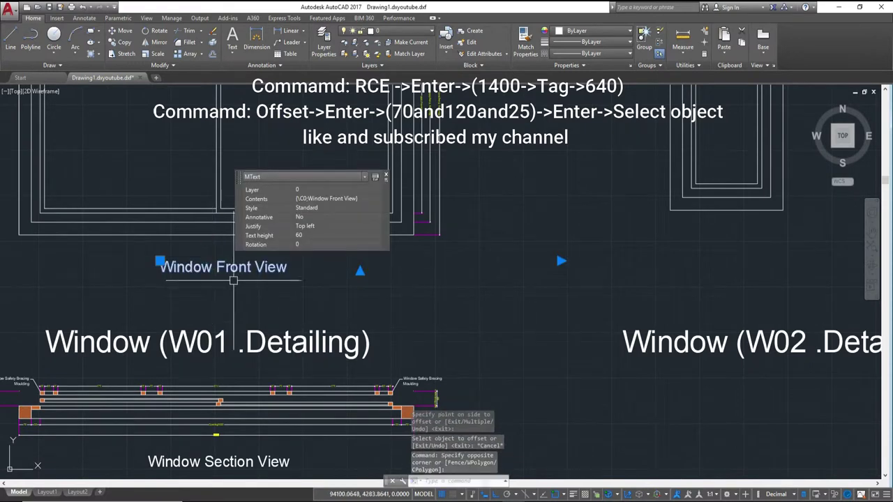
pyautogui.write('co')
pyautogui.press('Return')
pyautogui.click(219, 281)
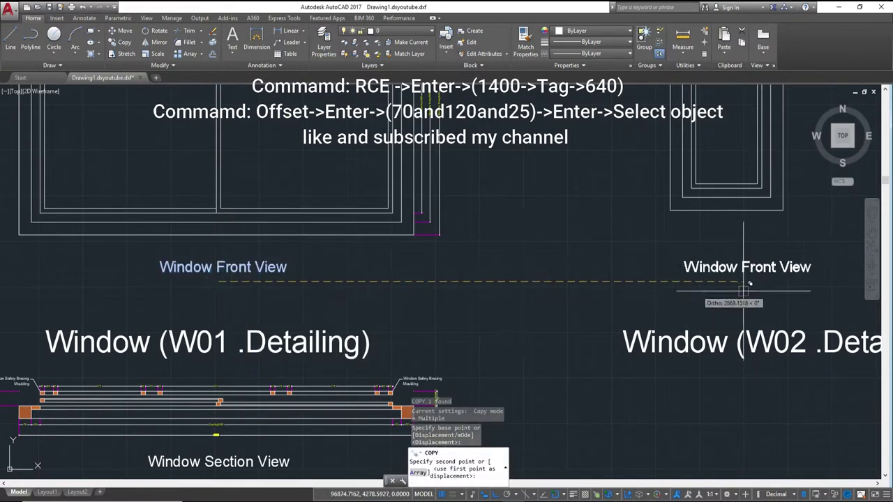
pyautogui.click(724, 281)
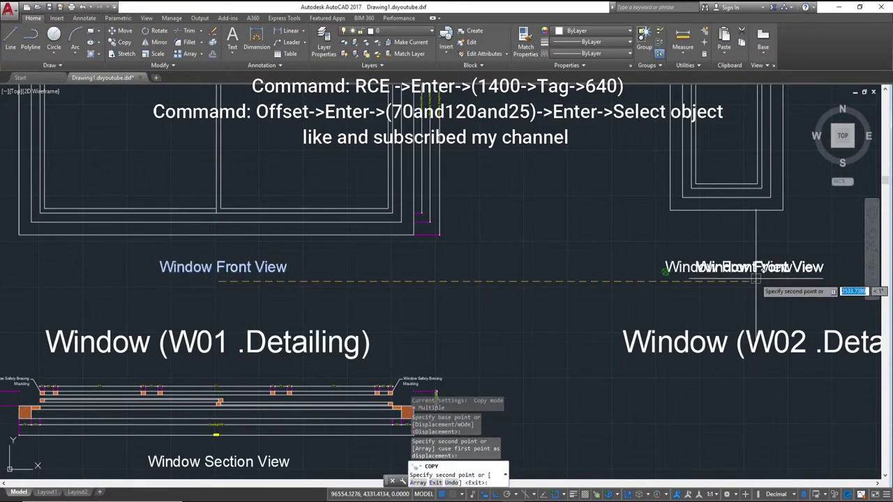
pyautogui.press('Escape')
# Move the four W02 frame outlines down to sit just above the caption
pyautogui.moveTo(768, 286); pyautogui.dragTo(635, 285, button='middle')
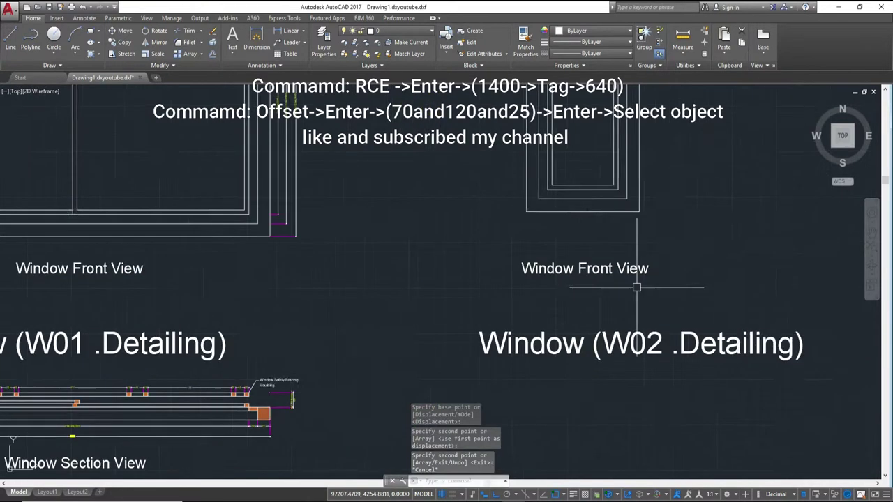
pyautogui.scroll(-3, 660, 277)
pyautogui.scroll(3, 659, 255)
pyautogui.click(659, 255)
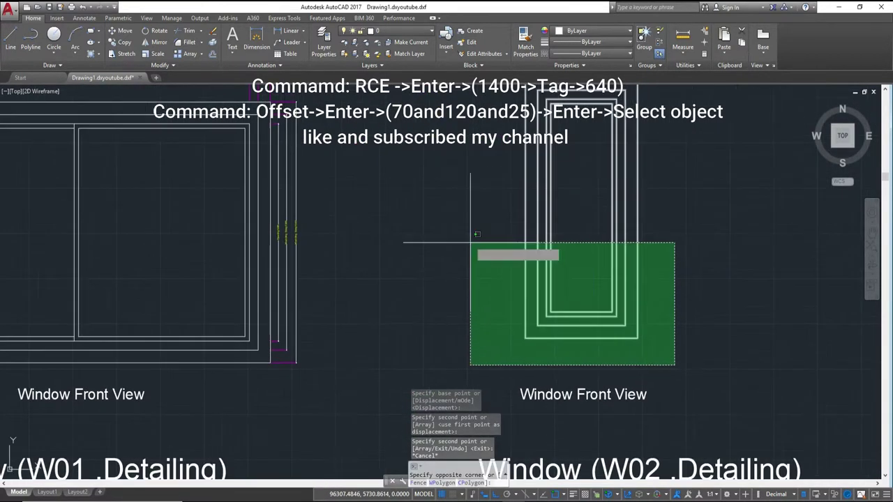
pyautogui.scroll(-3, 471, 230)
pyautogui.click(468, 174)
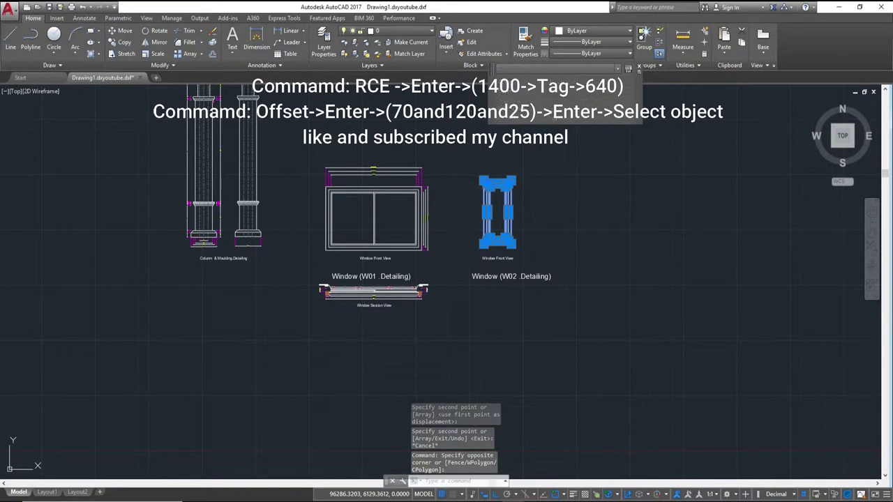
pyautogui.write('m')
pyautogui.press('Return')
pyautogui.scroll(3, 532, 205)
pyautogui.click(495, 214)
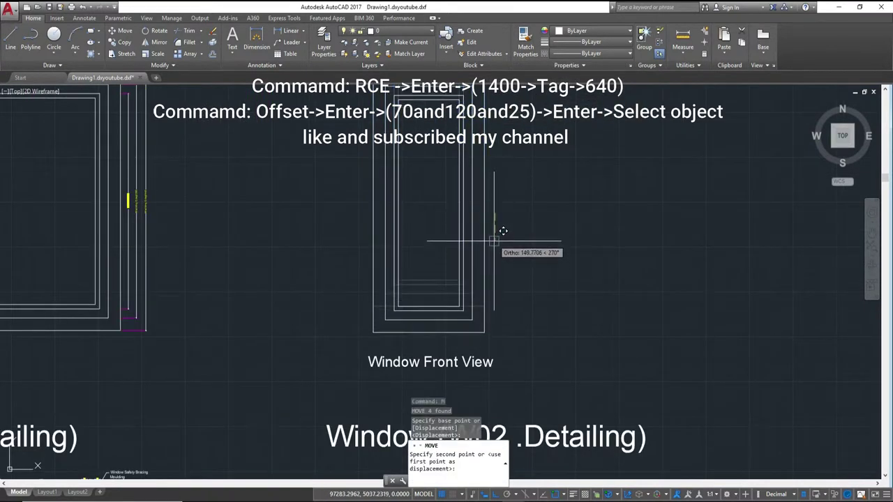
pyautogui.click(496, 244)
pyautogui.moveTo(522, 296); pyautogui.dragTo(529, 292, button='middle')
pyautogui.scroll(-2, 554, 234)
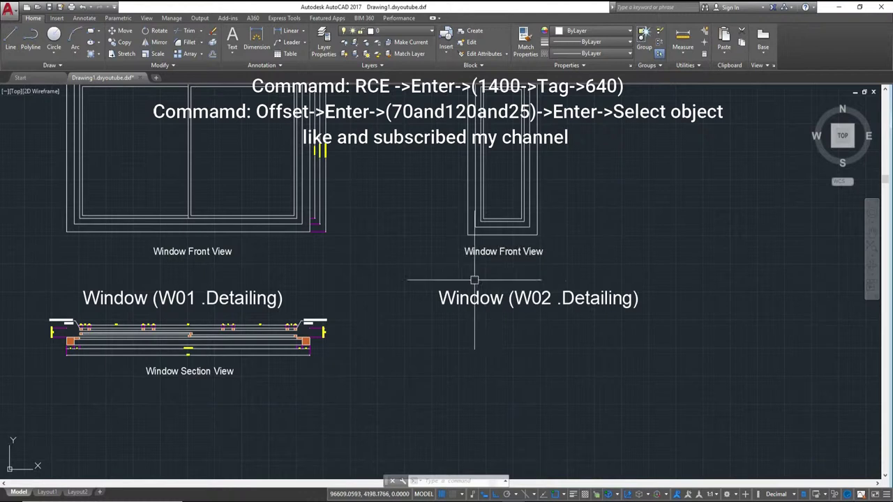
# Draw a horizontal base line below the W02 title
pyautogui.scroll(2, 483, 352)
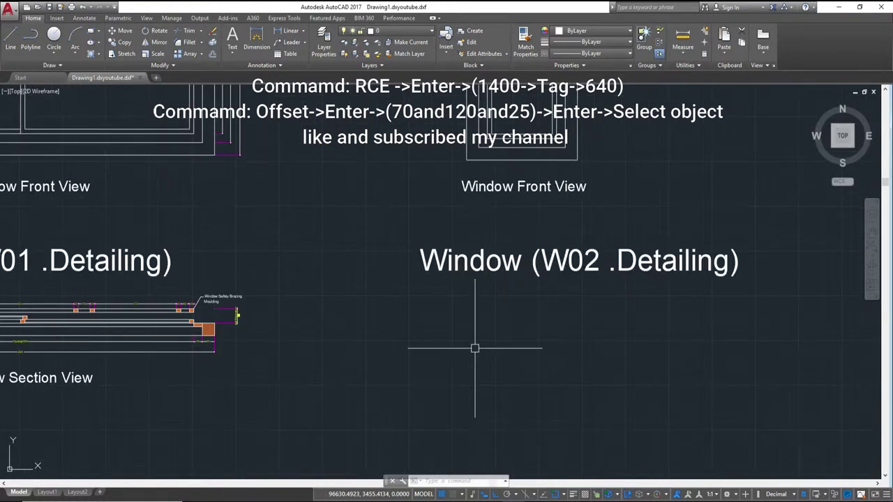
pyautogui.press('Return')
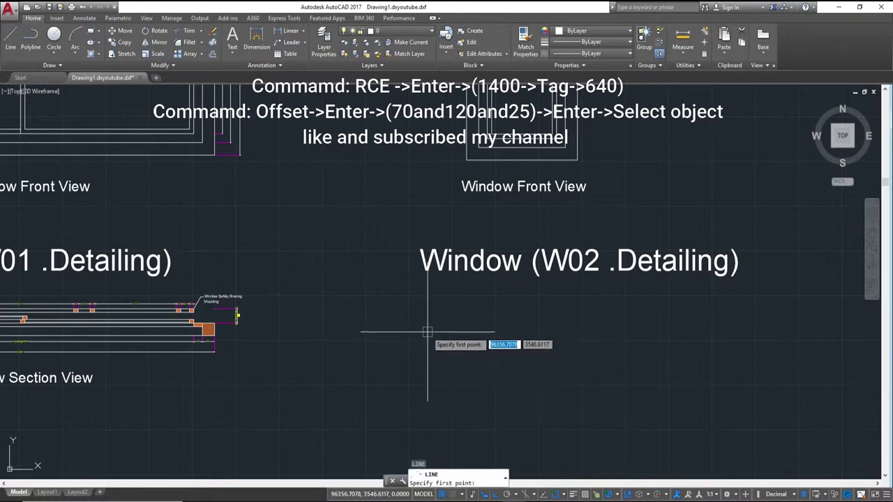
pyautogui.click(404, 334)
pyautogui.click(668, 333)
pyautogui.press('Escape')
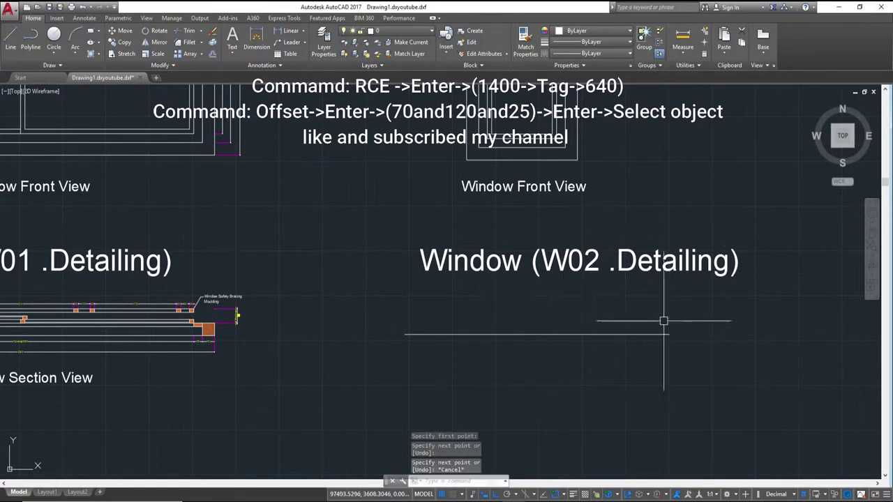
# Project vertical construction lines from the first three W02 frame edges
pyautogui.click(693, 283)
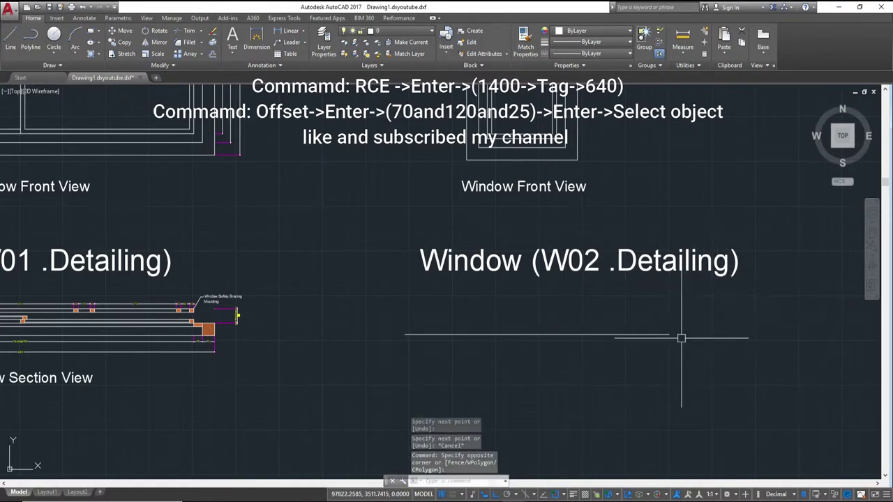
pyautogui.write('l')
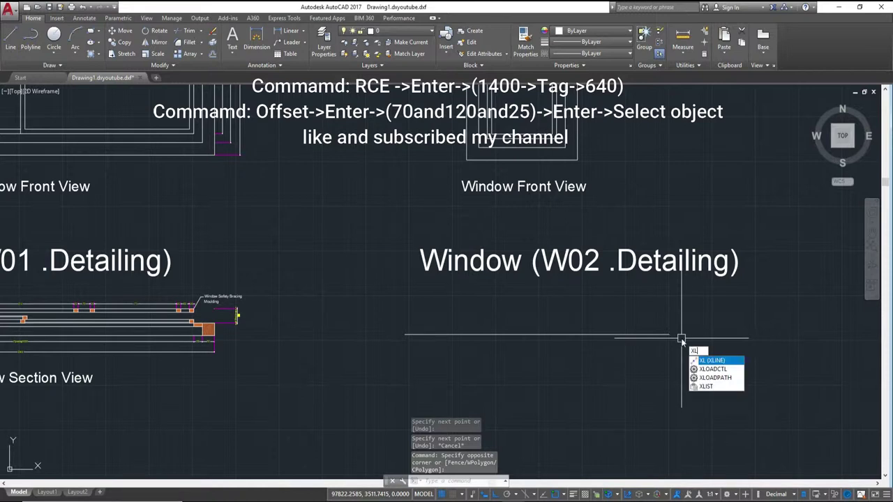
pyautogui.press('Return')
pyautogui.write('h')
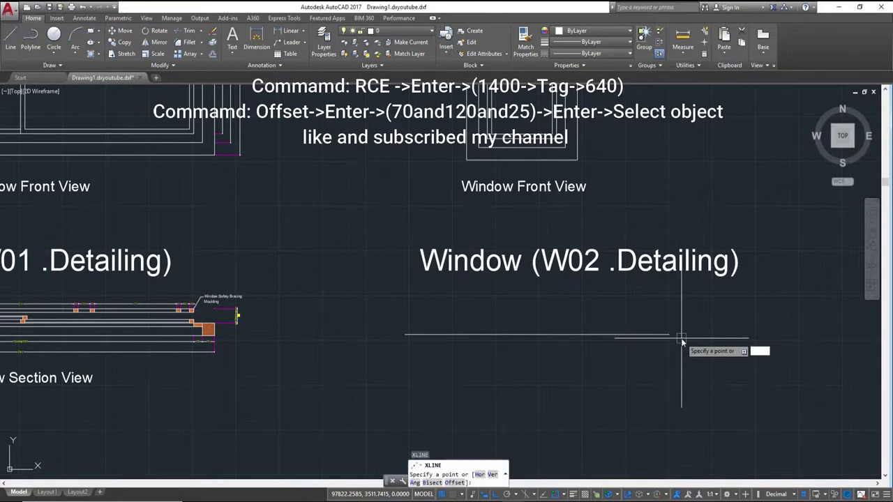
pyautogui.press('Return')
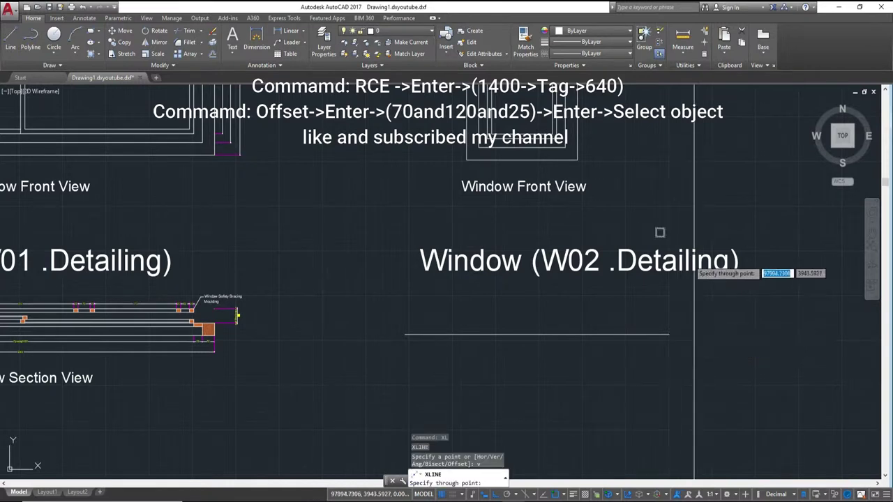
pyautogui.moveTo(489, 177); pyautogui.dragTo(593, 203, button='middle')
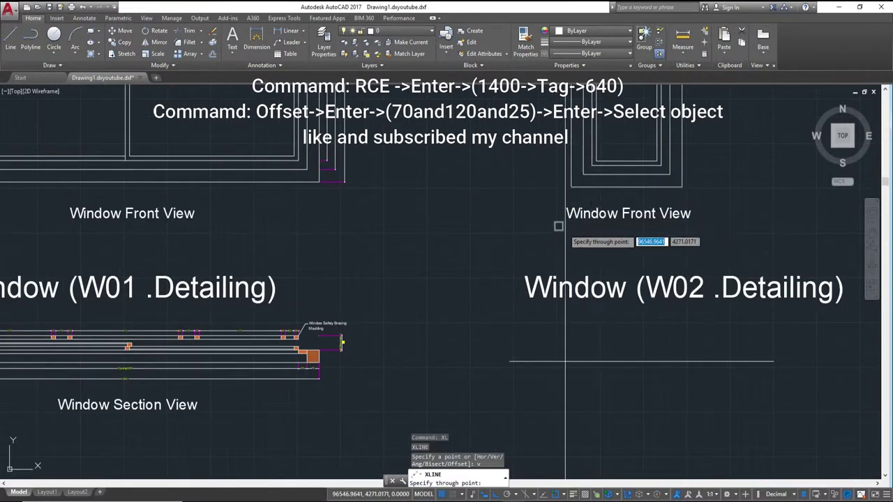
pyautogui.scroll(5, 672, 204)
pyautogui.click(685, 219)
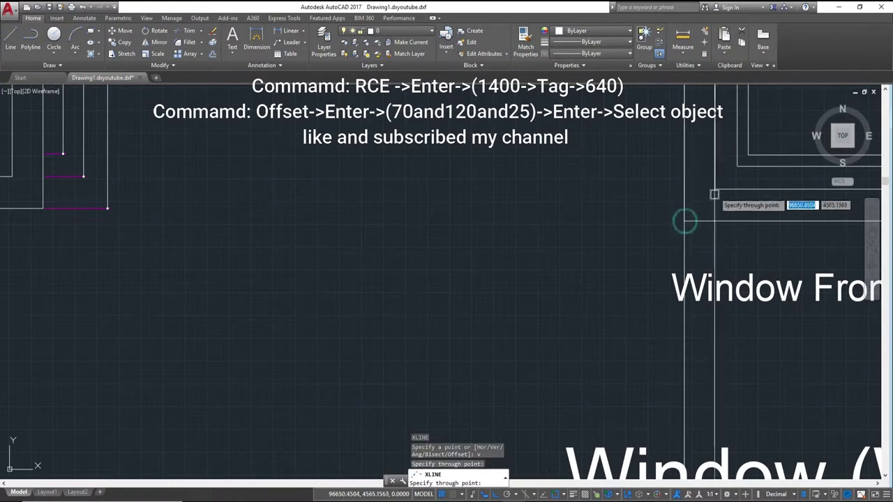
pyautogui.click(715, 188)
pyautogui.click(738, 165)
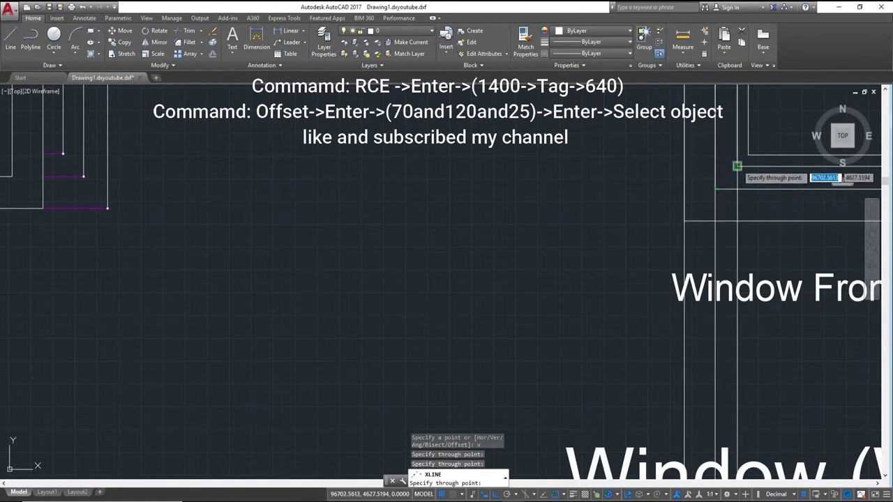
# Project vertical construction lines from the remaining inner and outer frame edges
pyautogui.moveTo(763, 165); pyautogui.dragTo(540, 195, button='middle')
pyautogui.click(527, 186)
pyautogui.click(681, 186)
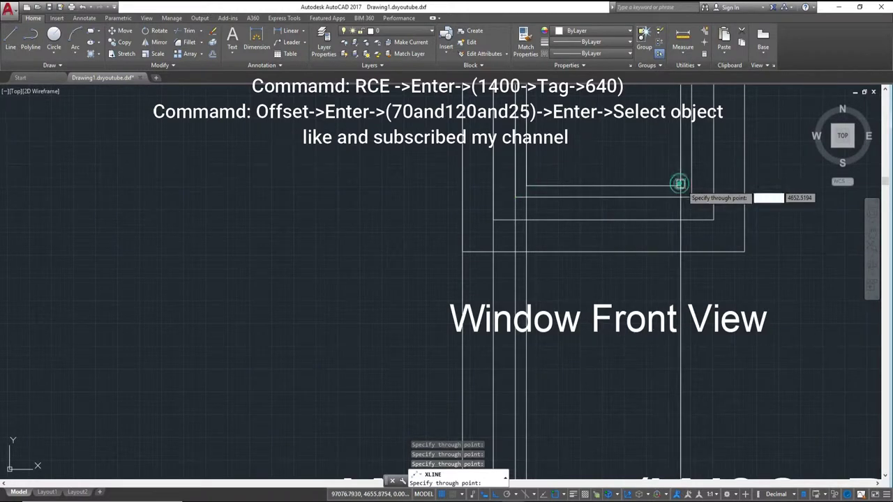
pyautogui.click(692, 197)
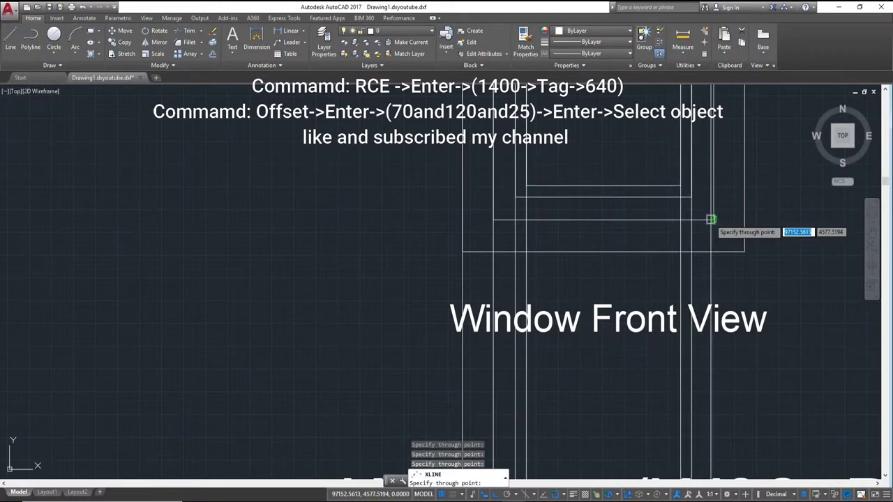
pyautogui.click(714, 219)
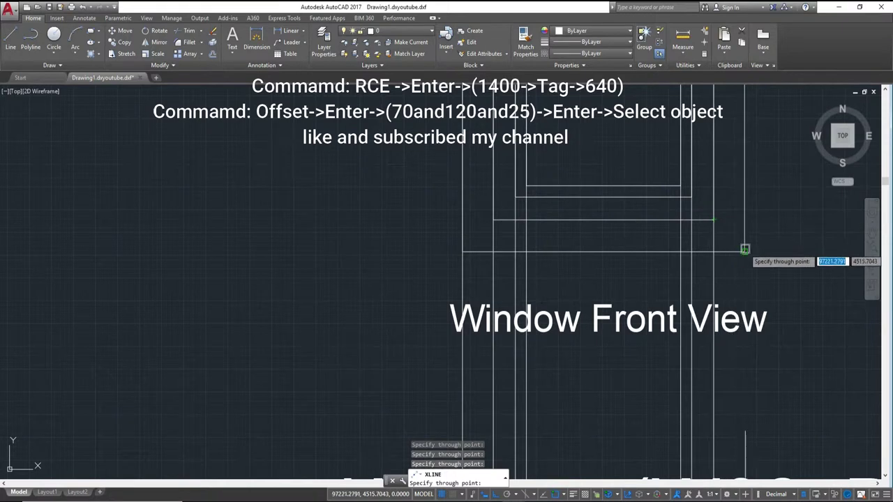
pyautogui.press('Escape')
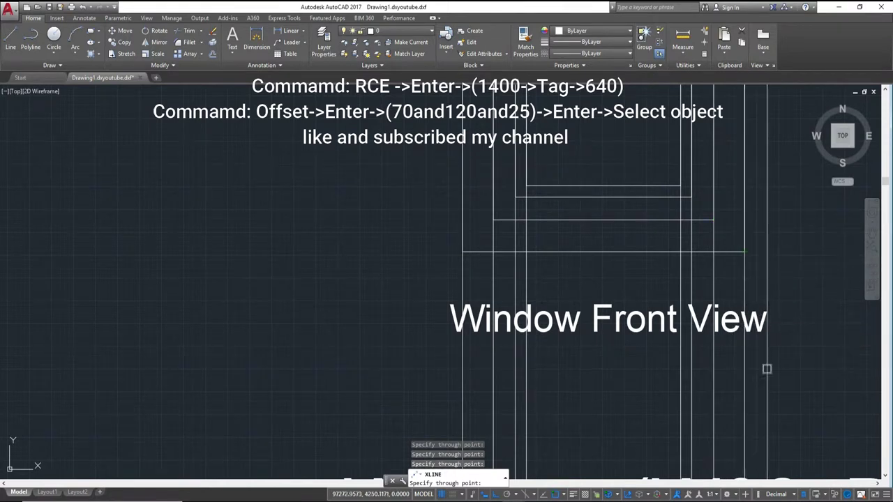
pyautogui.scroll(-2, 760, 349)
pyautogui.scroll(-2, 742, 253)
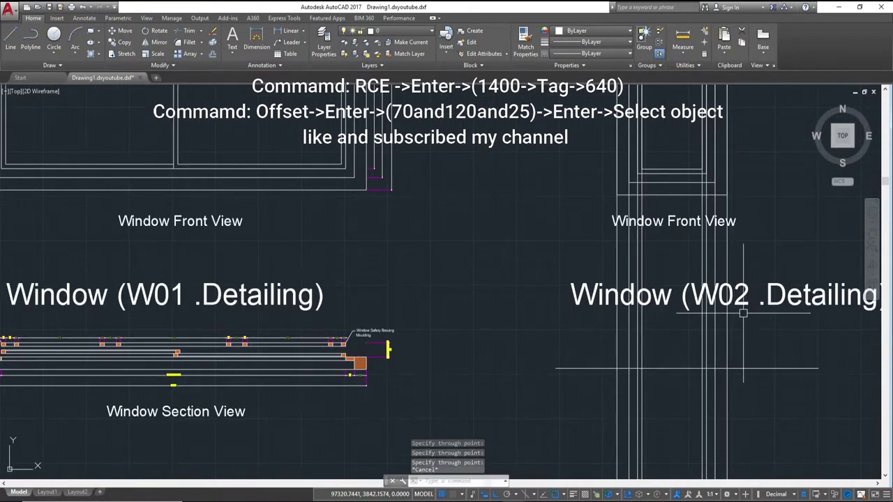
# Draw a horizontal cutting line across the W02 projection lines
pyautogui.write('l')
pyautogui.press('Return')
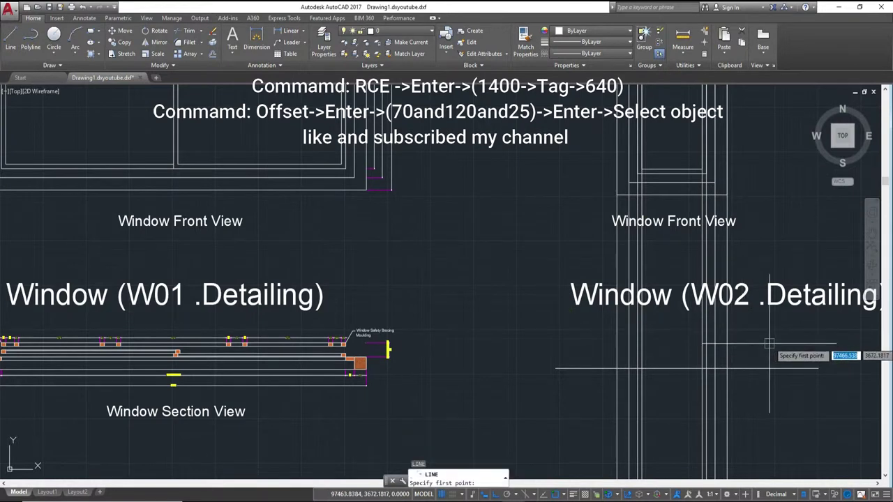
pyautogui.click(773, 328)
pyautogui.click(572, 328)
pyautogui.press('Escape')
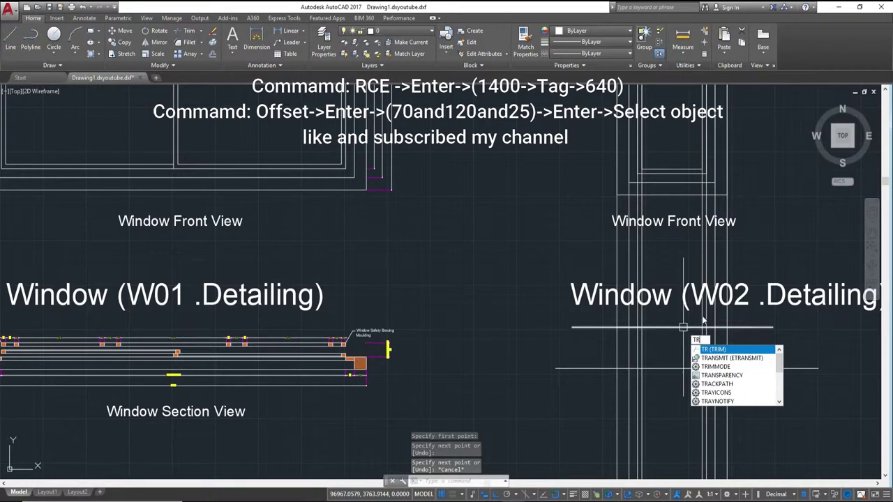
# Trim the projection lines above the cutting line, then erase that line
pyautogui.press('Return')
pyautogui.click(746, 327)
pyautogui.press('Return')
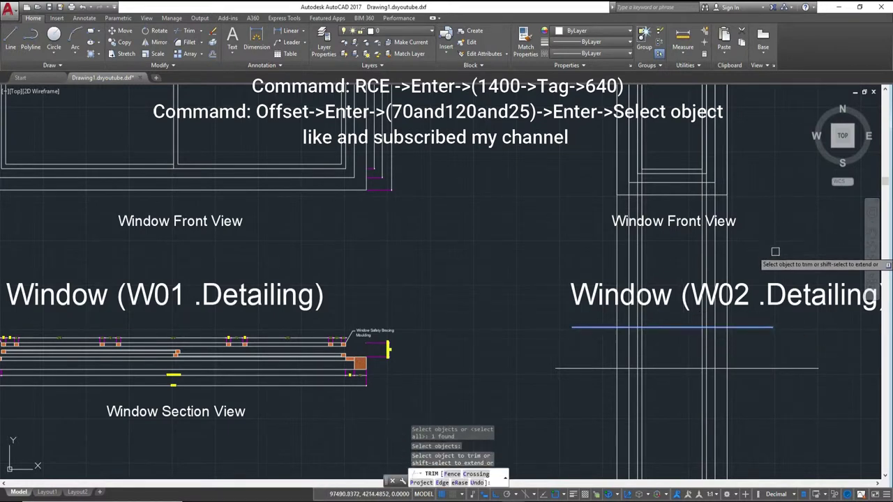
pyautogui.click(773, 255)
pyautogui.click(564, 253)
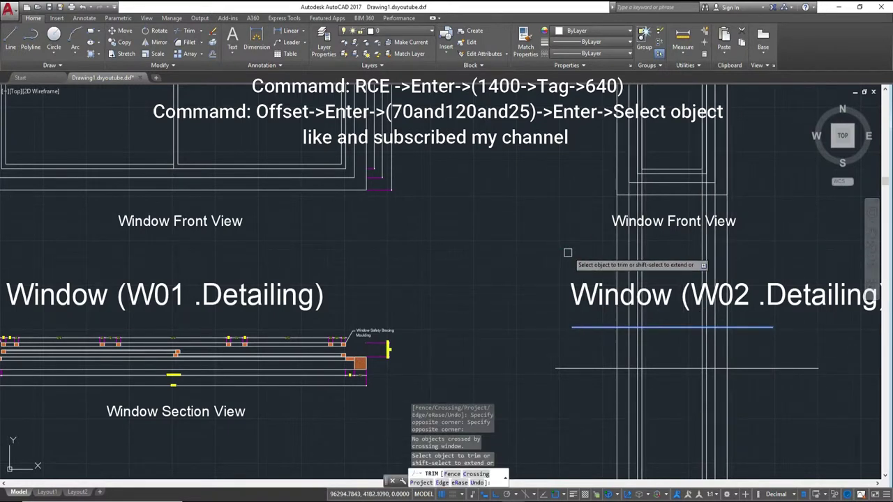
pyautogui.click(569, 249)
pyautogui.click(767, 262)
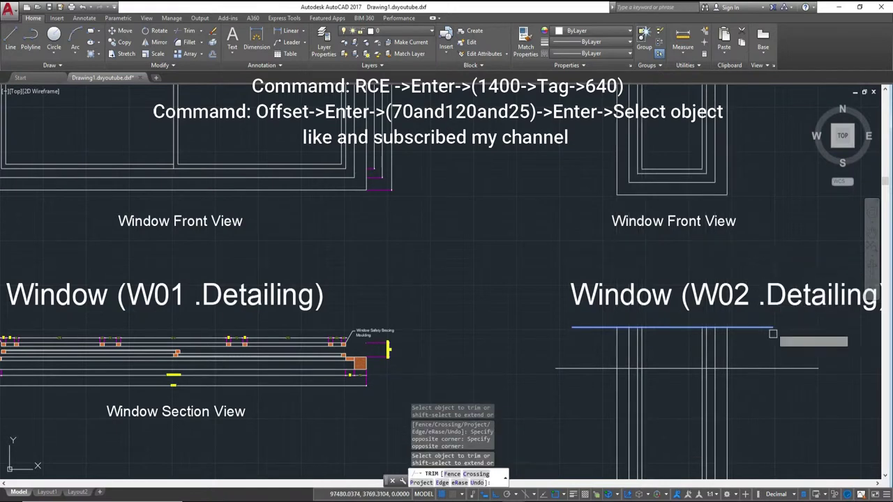
pyautogui.scroll(2, 766, 280)
pyautogui.press('Escape')
pyautogui.click(758, 269)
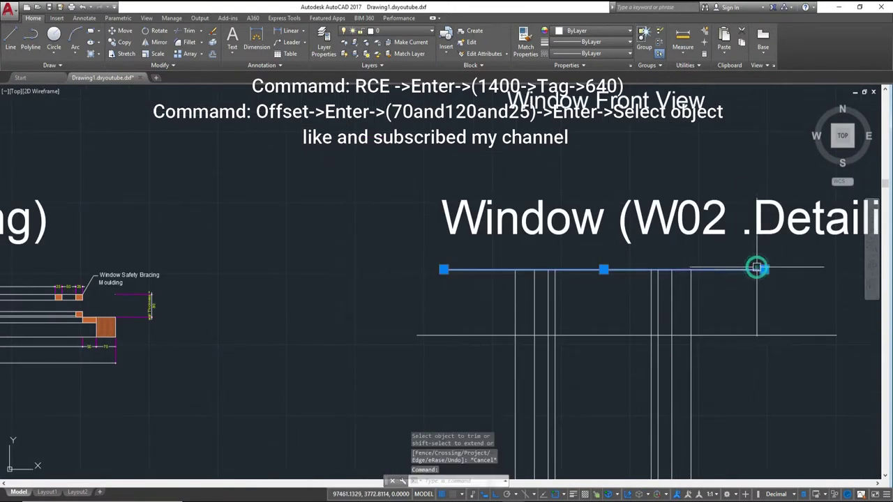
pyautogui.write('e')
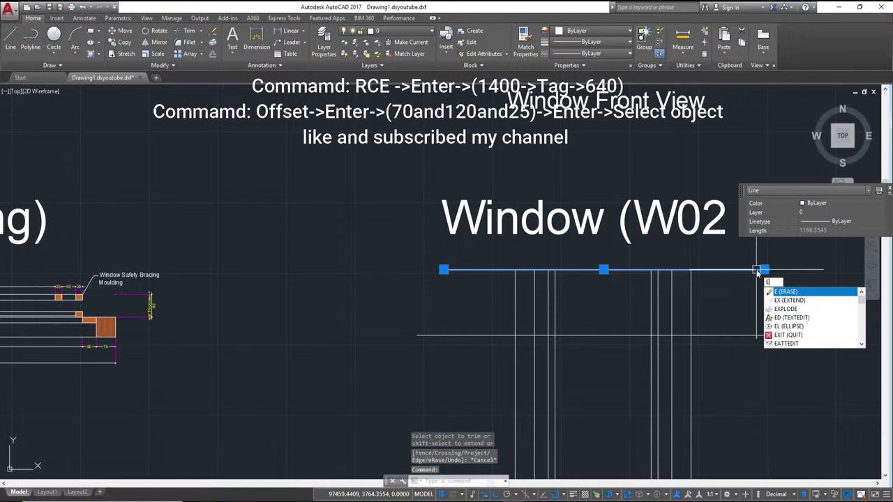
pyautogui.press('Return')
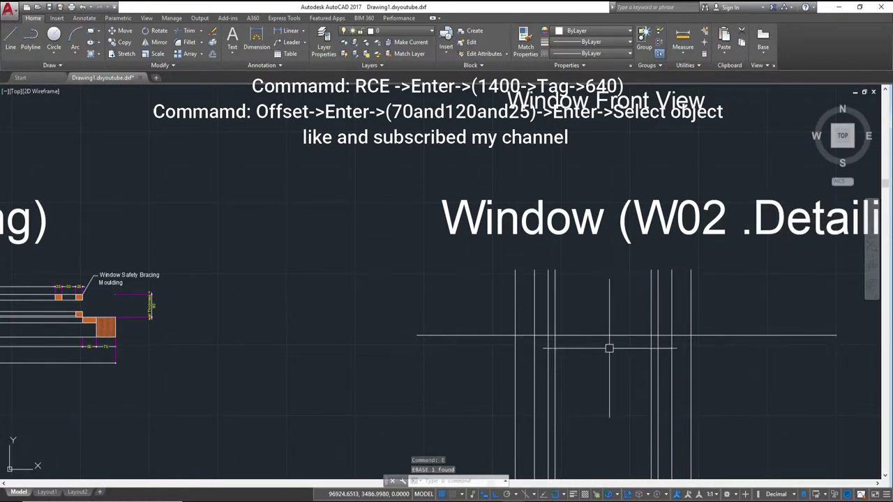
# Trim the lower ends of the projection lines with a crossing window
pyautogui.press('Return')
pyautogui.press('Return')
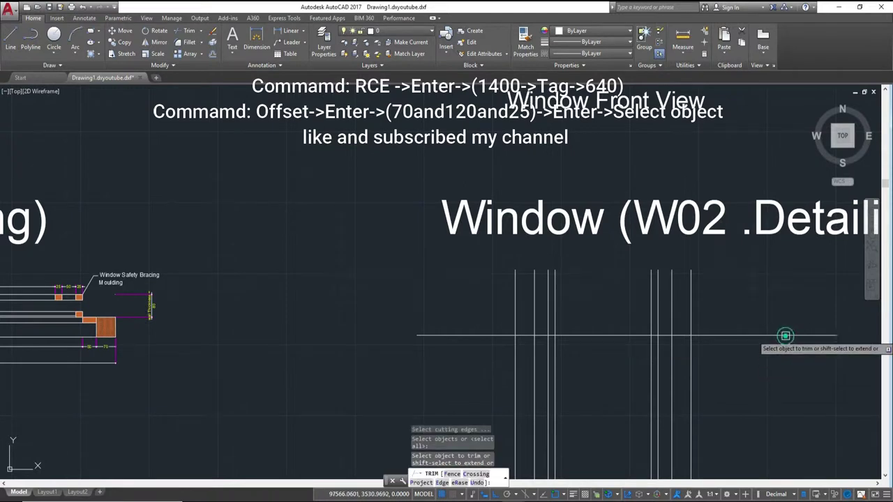
pyautogui.scroll(-2, 453, 333)
pyautogui.scroll(4, 675, 383)
pyautogui.moveTo(720, 370); pyautogui.dragTo(164, 365)
pyautogui.scroll(-4, 489, 349)
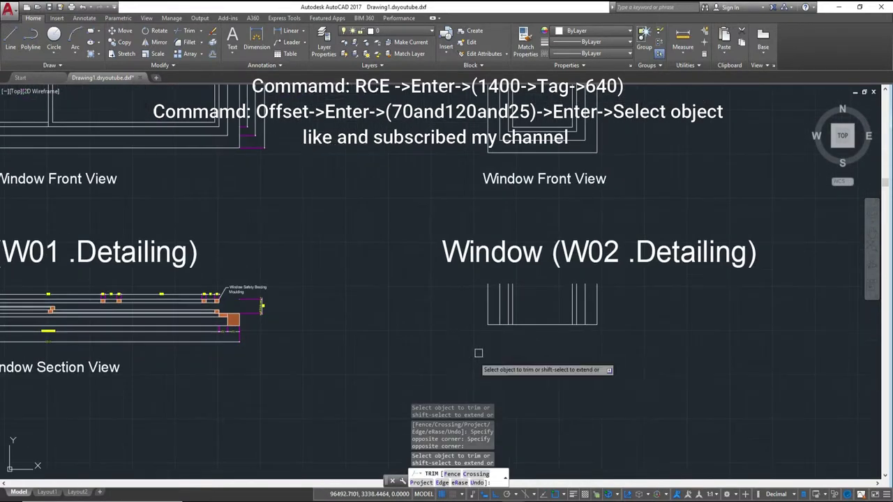
pyautogui.press('Escape')
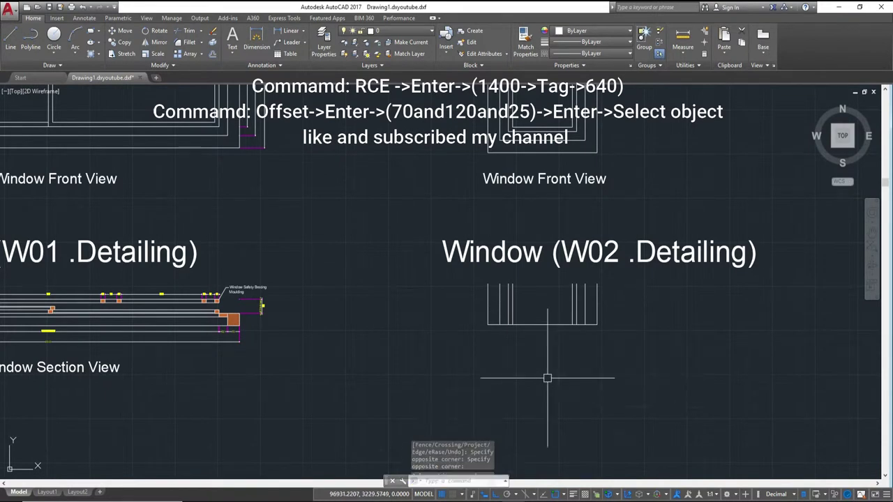
pyautogui.moveTo(544, 379); pyautogui.dragTo(604, 356, button='middle')
pyautogui.scroll(2, 417, 319)
pyautogui.scroll(3, 321, 261)
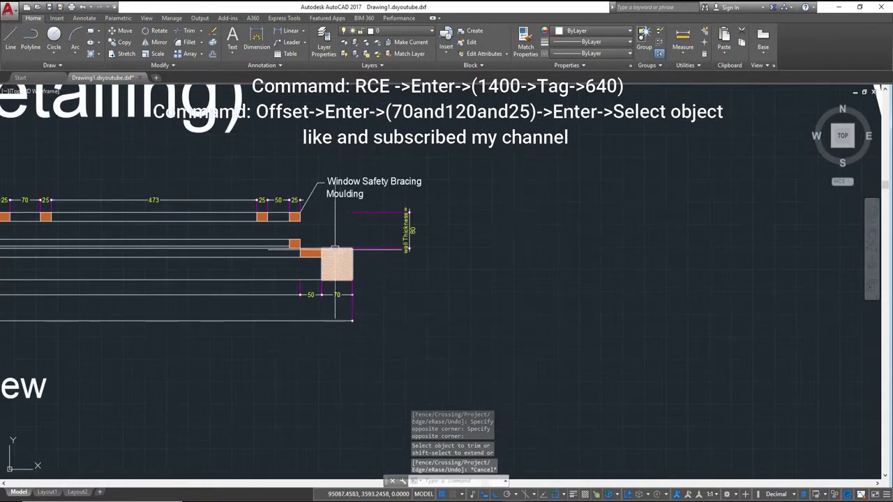
pyautogui.scroll(-2, 384, 280)
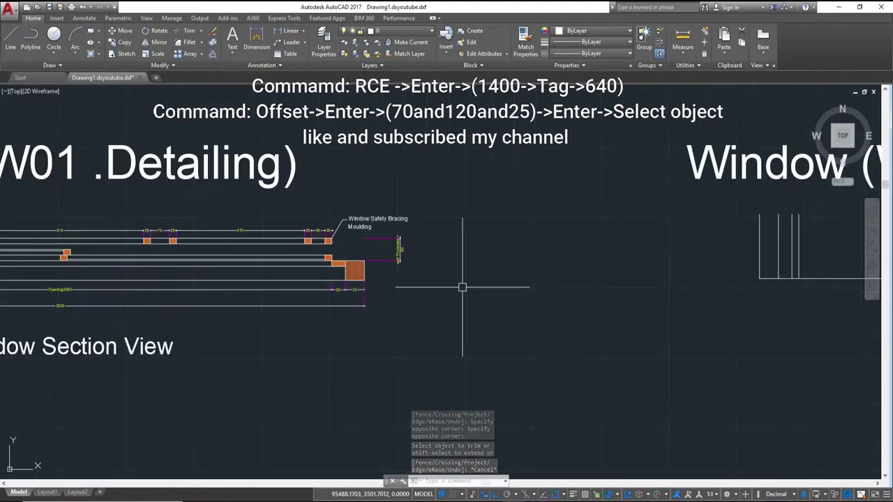
pyautogui.moveTo(618, 331); pyautogui.dragTo(518, 323, button='middle')
pyautogui.write('XL')
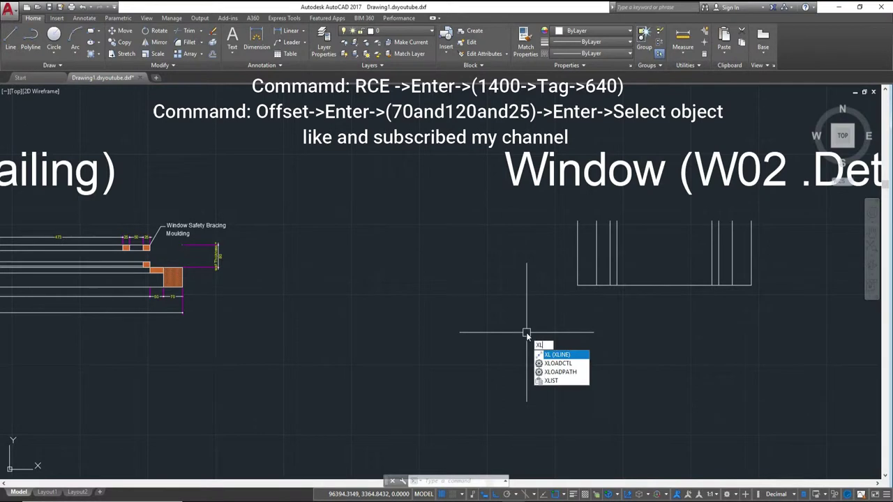
# Place a horizontal construction line at the level of the W02 section
pyautogui.press('Return')
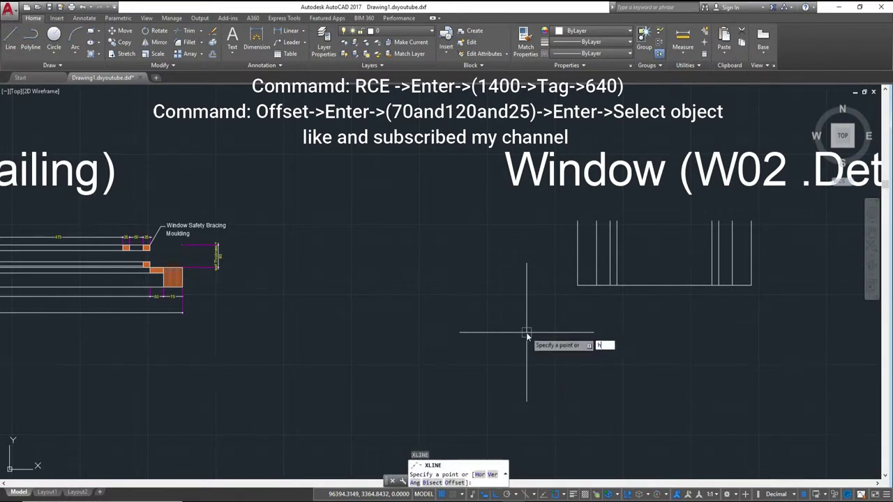
pyautogui.press('Return')
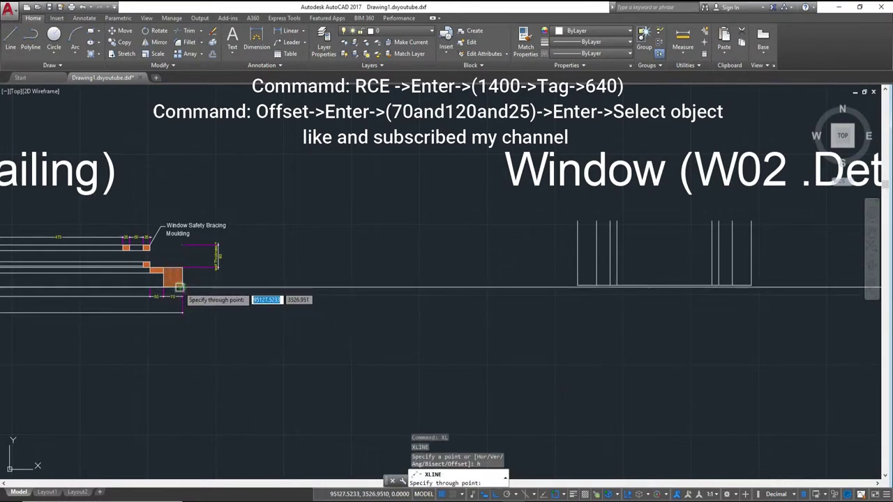
pyautogui.click(179, 286)
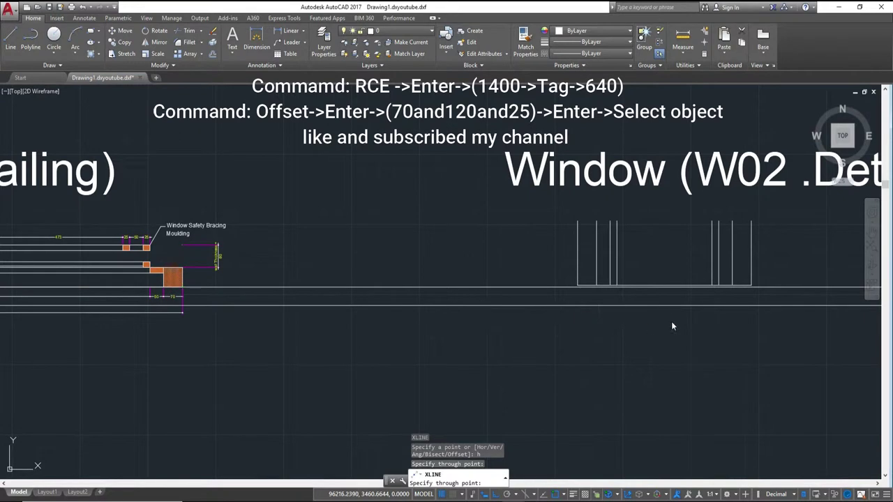
pyautogui.press('Escape')
# Crossing-select the W02 section lines and move them down from the lower-right corner
pyautogui.scroll(-1, 672, 326)
pyautogui.scroll(5, 526, 263)
pyautogui.scroll(2, 323, 323)
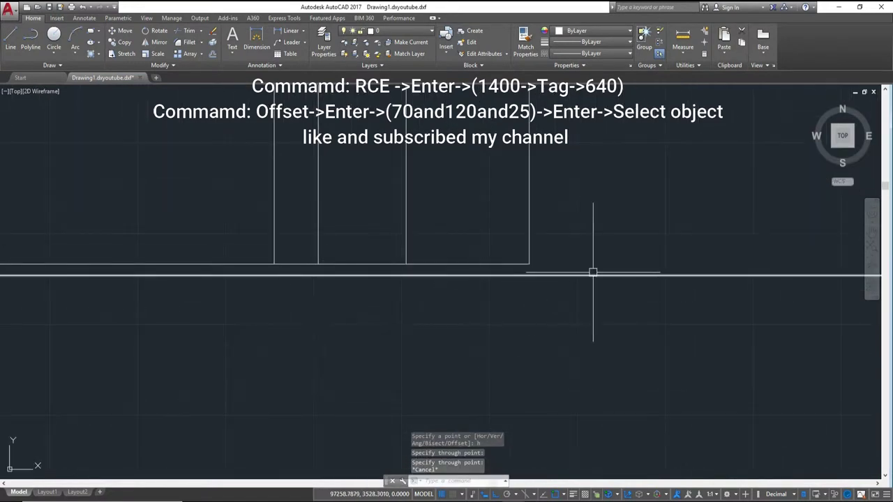
pyautogui.click(548, 265)
pyautogui.scroll(-2, 339, 249)
pyautogui.scroll(-2, 265, 230)
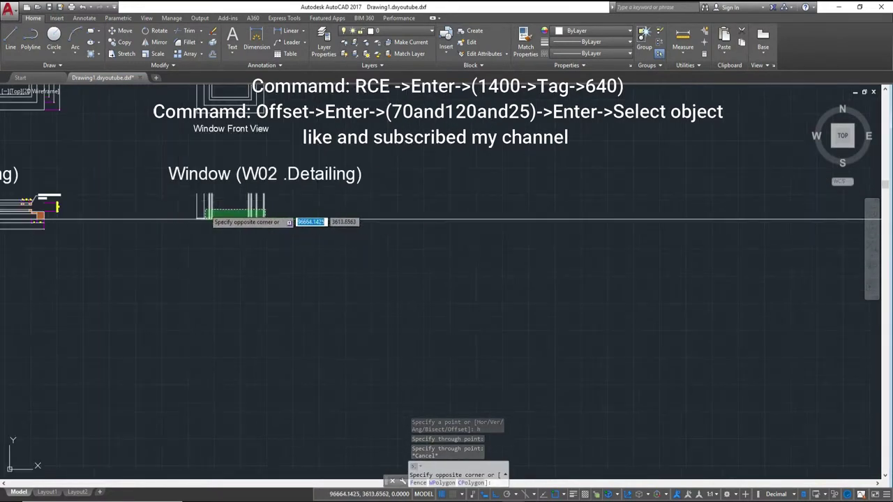
pyautogui.click(170, 189)
pyautogui.scroll(2, 272, 205)
pyautogui.scroll(2, 220, 239)
pyautogui.moveTo(220, 239); pyautogui.dragTo(492, 172, button='middle')
pyautogui.scroll(2, 482, 222)
pyautogui.press('Return')
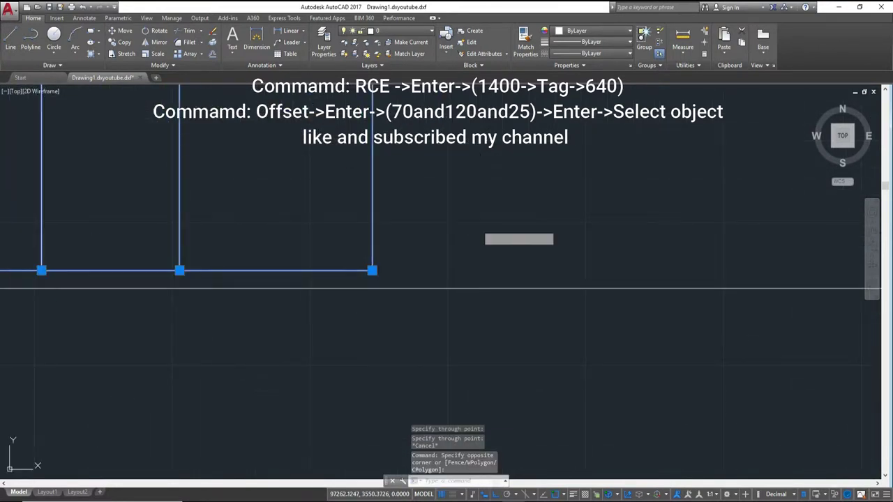
pyautogui.click(372, 270)
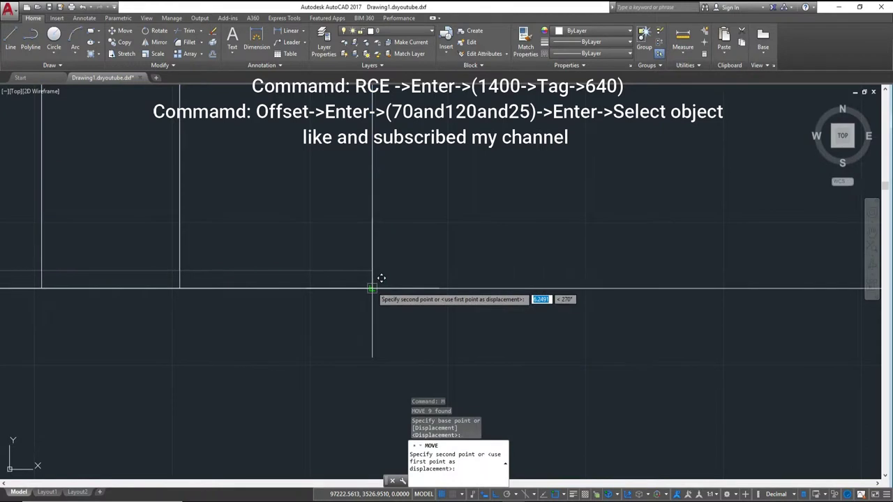
pyautogui.click(371, 287)
pyautogui.scroll(-2, 414, 250)
# Erase the extra horizontal construction line
pyautogui.moveTo(780, 344); pyautogui.dragTo(709, 223)
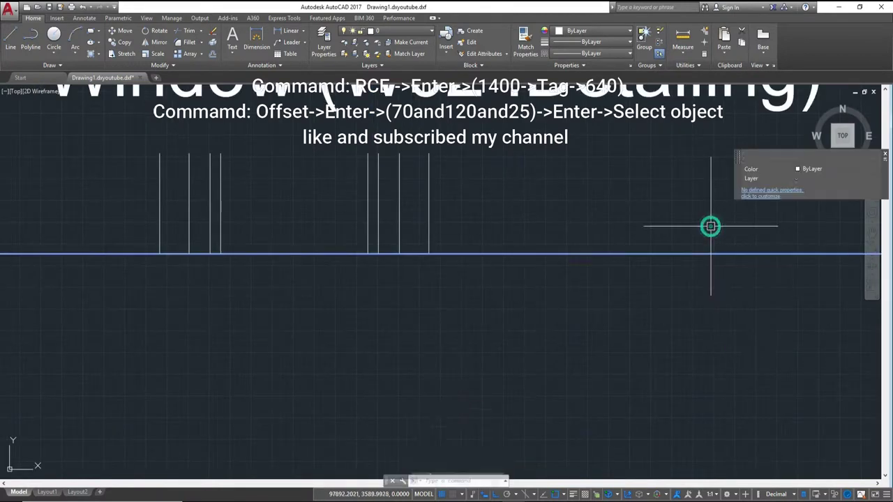
pyautogui.write('E')
pyautogui.press('Return')
pyautogui.moveTo(538, 263); pyautogui.dragTo(838, 272, button='middle')
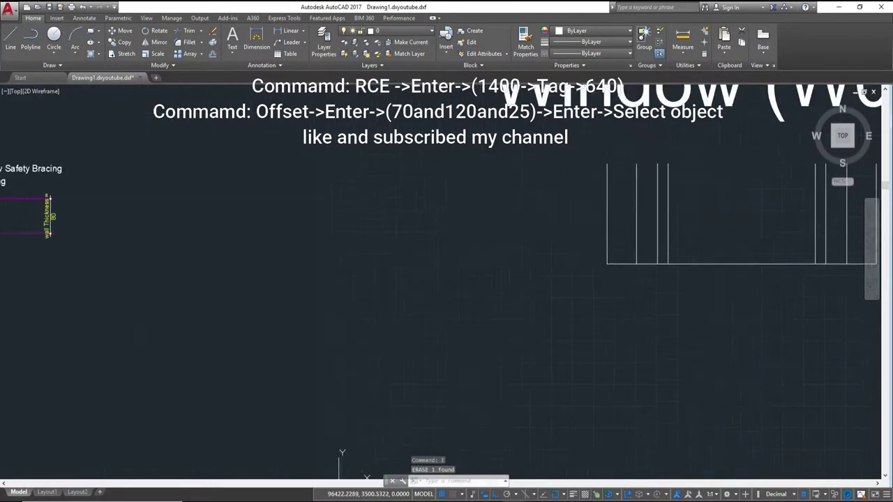
pyautogui.moveTo(328, 295); pyautogui.dragTo(467, 315, button='middle')
pyautogui.write('x')
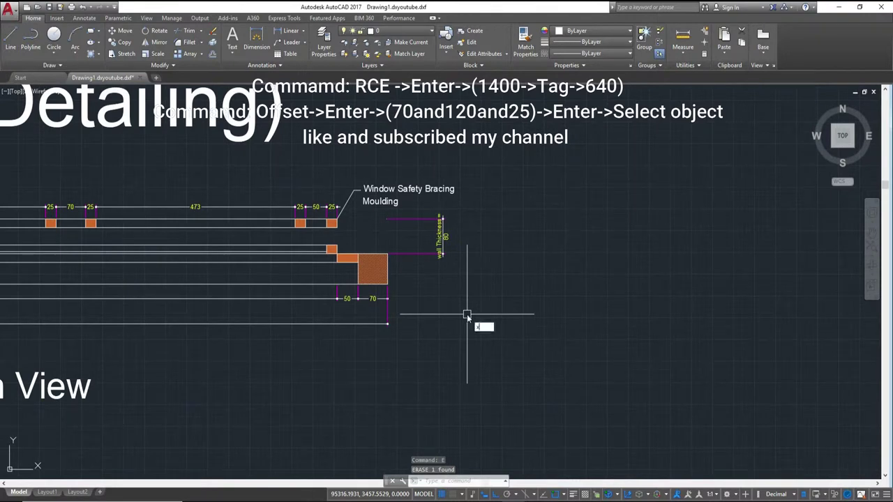
# Draw a horizontal construction line through the W01 moulding corner so it crosses the W02 detail
pyautogui.write('l')
pyautogui.press('Return')
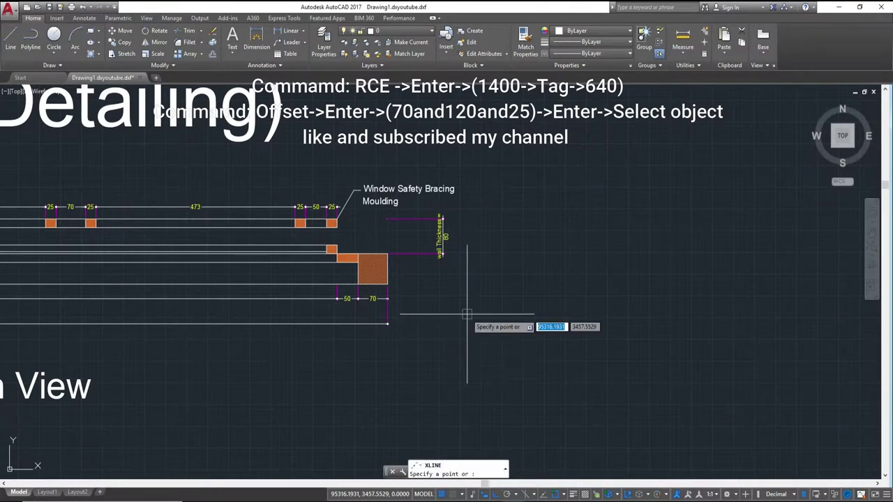
pyautogui.write('h')
pyautogui.press('Return')
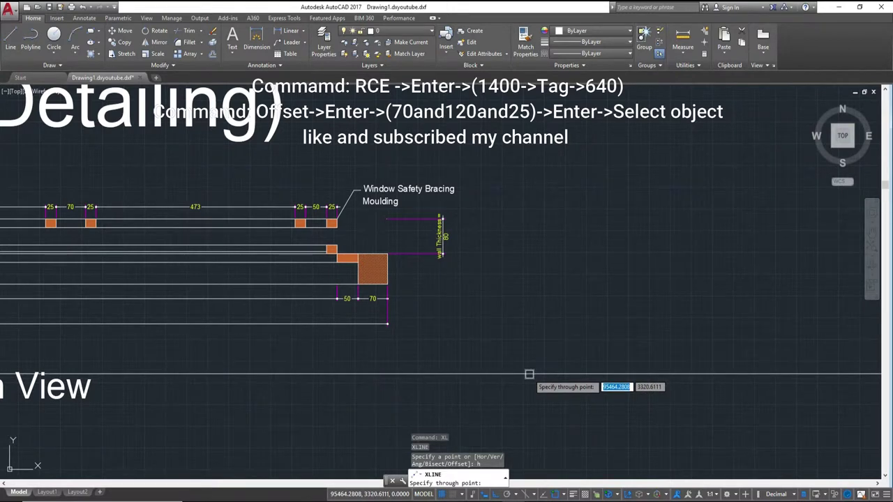
pyautogui.moveTo(522, 391); pyautogui.dragTo(569, 428, button='middle')
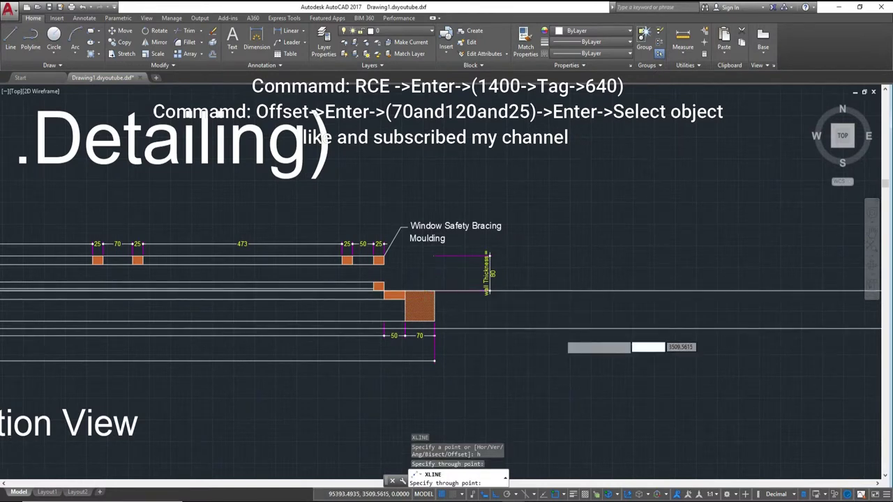
pyautogui.scroll(-4, 353, 345)
pyautogui.moveTo(558, 389); pyautogui.dragTo(423, 397, button='middle')
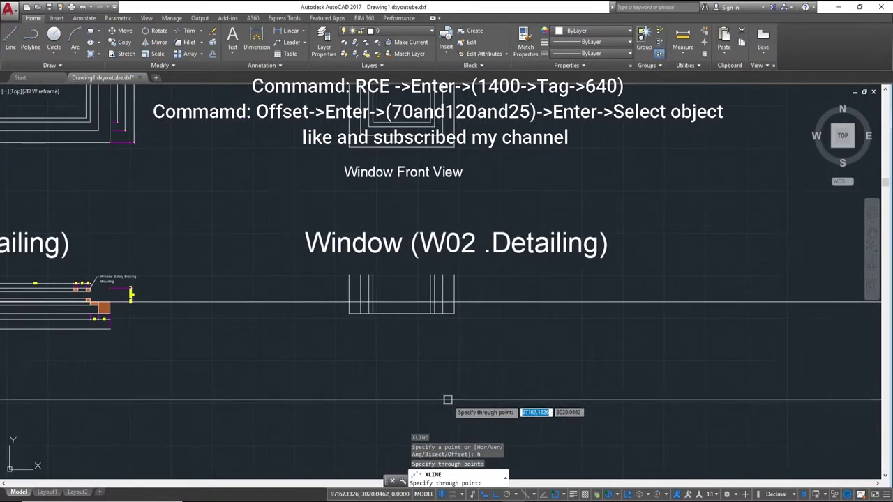
pyautogui.scroll(-2, 461, 412)
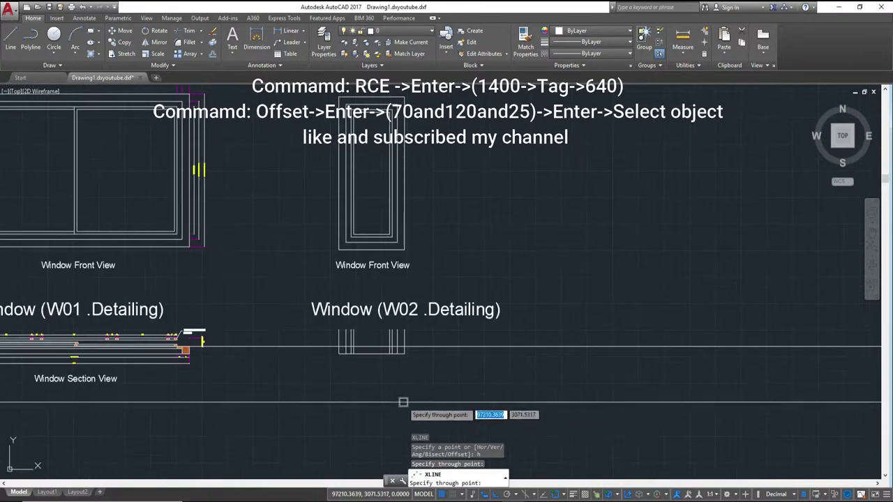
pyautogui.moveTo(370, 362); pyautogui.dragTo(427, 360, button='middle')
pyautogui.scroll(5, 426, 353)
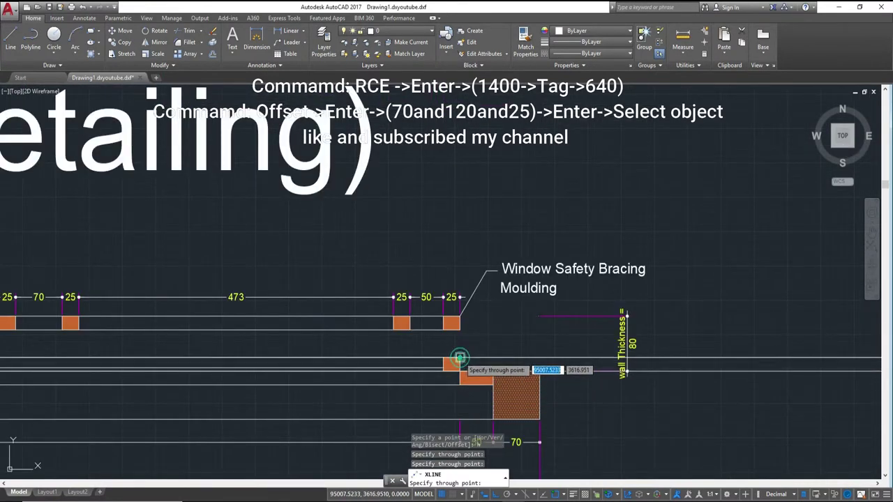
pyautogui.scroll(-4, 459, 360)
pyautogui.moveTo(865, 369)
pyautogui.mouseDown(button='middle')
pyautogui.moveTo(528, 354)
pyautogui.moveTo(284, 356)
pyautogui.mouseUp(button='middle')
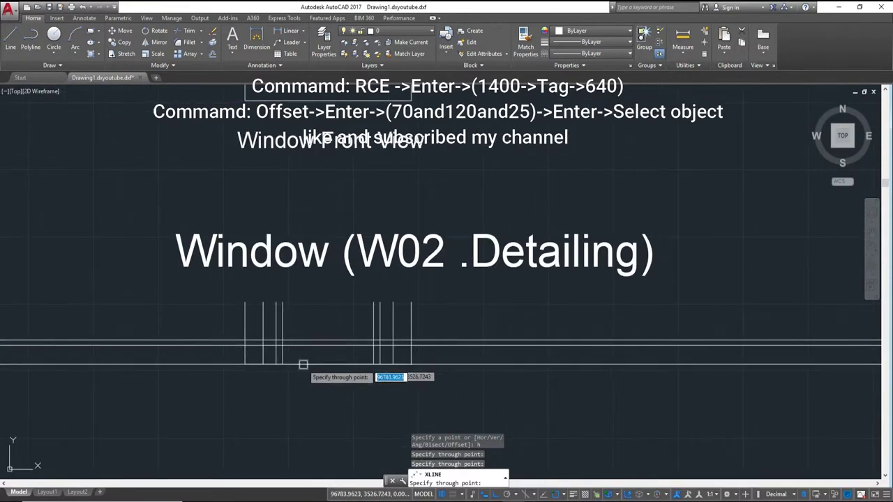
pyautogui.scroll(-3, 309, 363)
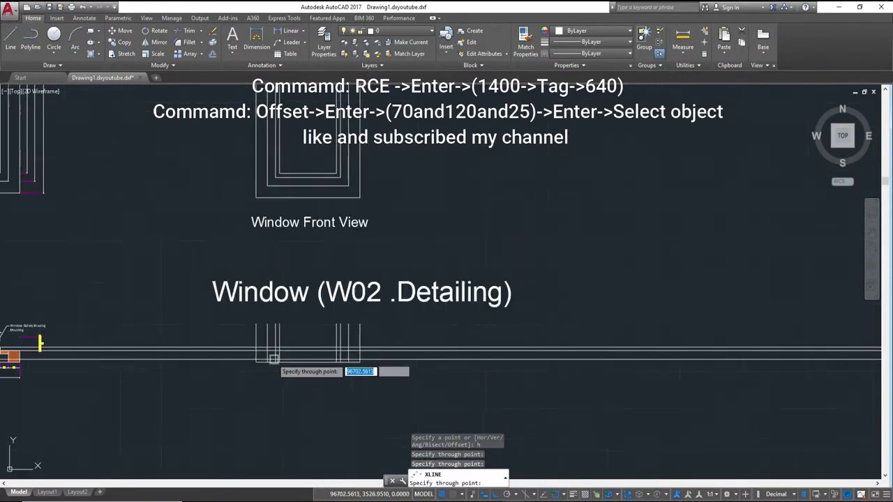
pyautogui.scroll(-2, 287, 349)
pyautogui.scroll(1, 287, 349)
pyautogui.scroll(3, 296, 346)
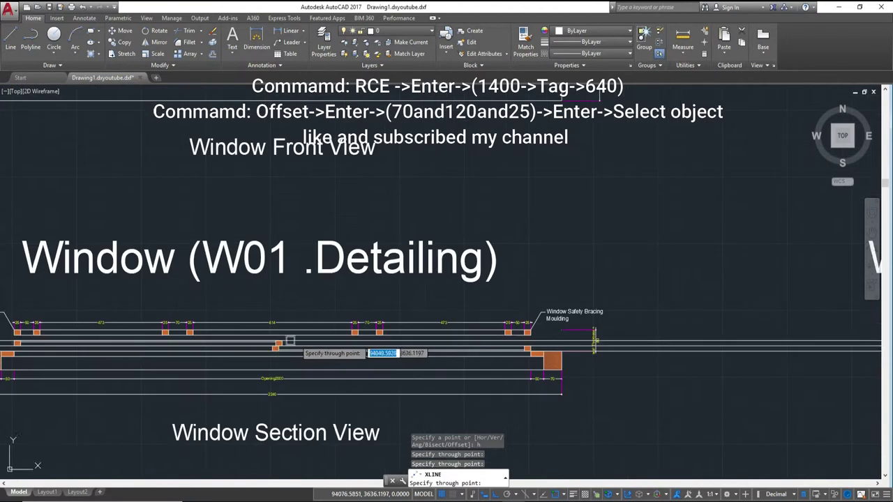
pyautogui.scroll(1, 306, 341)
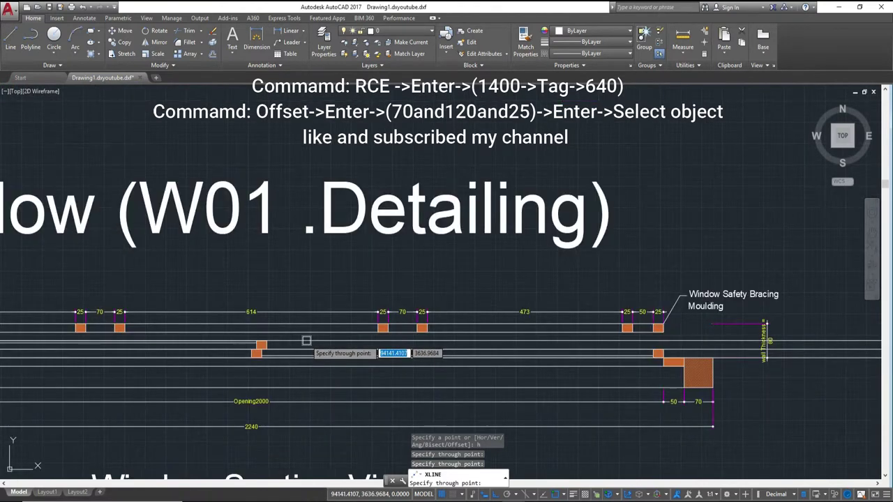
pyautogui.scroll(2, 590, 345)
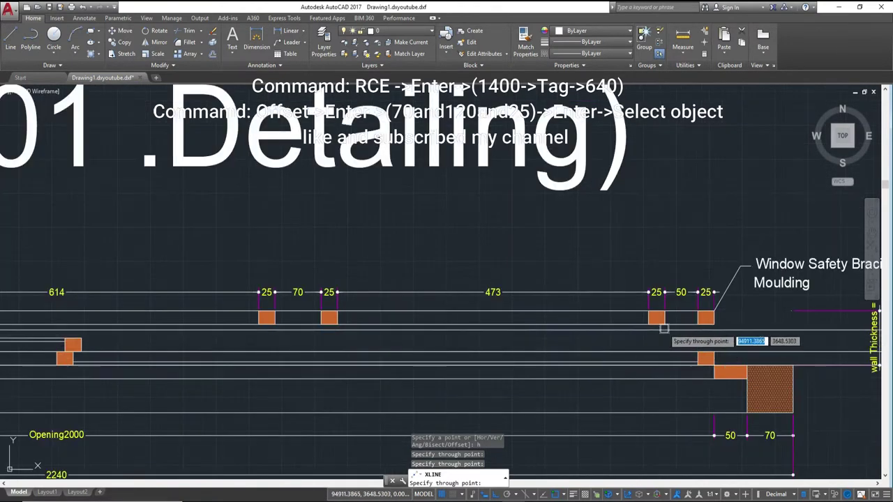
pyautogui.click(714, 310)
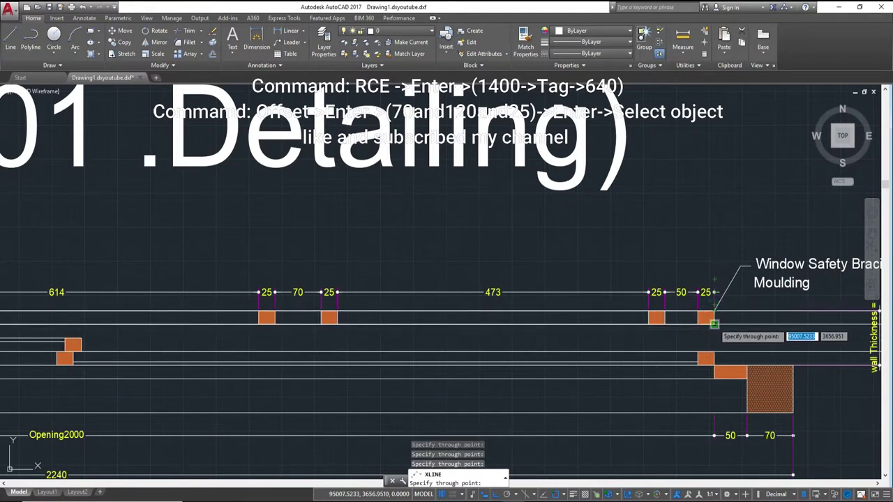
pyautogui.scroll(1, 713, 323)
pyautogui.scroll(-3, 643, 344)
pyautogui.scroll(-2, 644, 344)
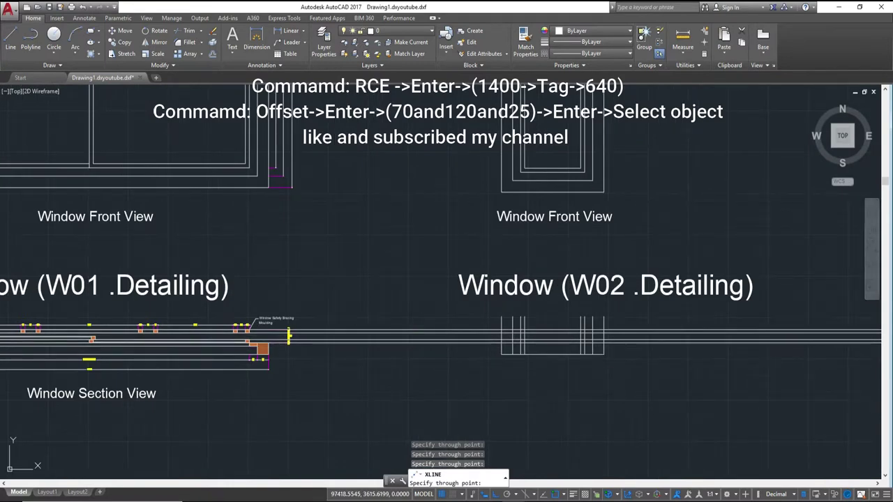
pyautogui.press('Escape')
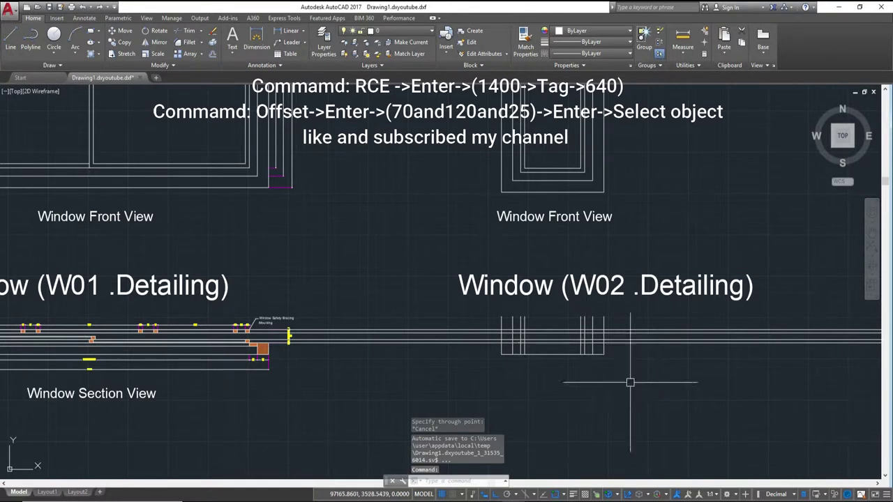
# Reframe the view on the W02 section detail and start the TRIM command
pyautogui.scroll(2, 528, 353)
pyautogui.scroll(2, 511, 352)
pyautogui.moveTo(511, 352); pyautogui.dragTo(538, 348, button='middle')
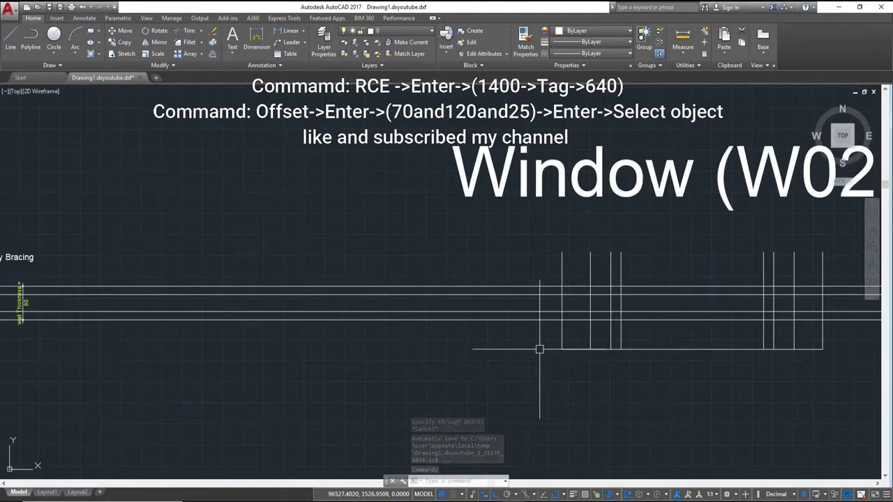
pyautogui.write('tr')
pyautogui.press('Return')
# Trim the W02 section line ends lying left of the chosen cutting edge
pyautogui.click(557, 333)
pyautogui.click(551, 339)
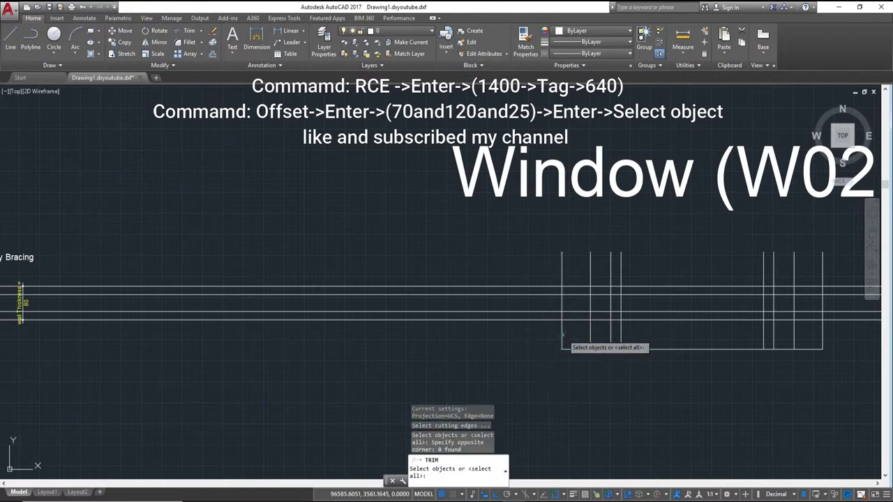
pyautogui.press('Return')
pyautogui.click(519, 349)
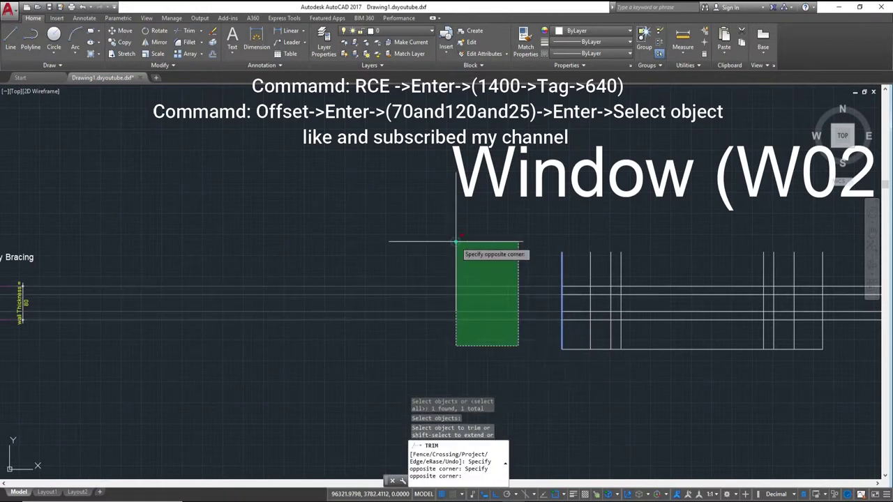
pyautogui.click(461, 241)
pyautogui.scroll(-2, 610, 370)
pyautogui.press('Return')
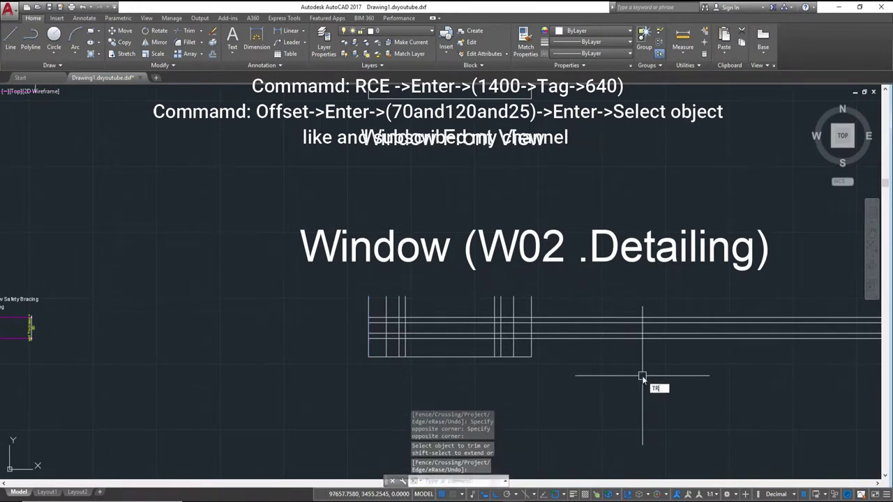
# Trim the crossed line ends, including those overshooting above the W02 section
pyautogui.press('Return')
pyautogui.press('Return')
pyautogui.click(614, 300)
pyautogui.click(663, 371)
pyautogui.scroll(4, 656, 363)
pyautogui.click(549, 230)
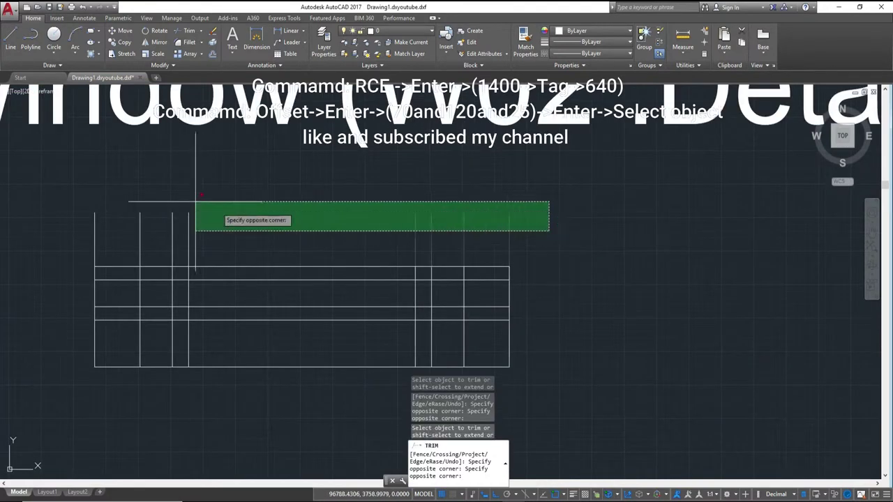
pyautogui.click(79, 182)
pyautogui.moveTo(123, 286); pyautogui.dragTo(303, 289, button='middle')
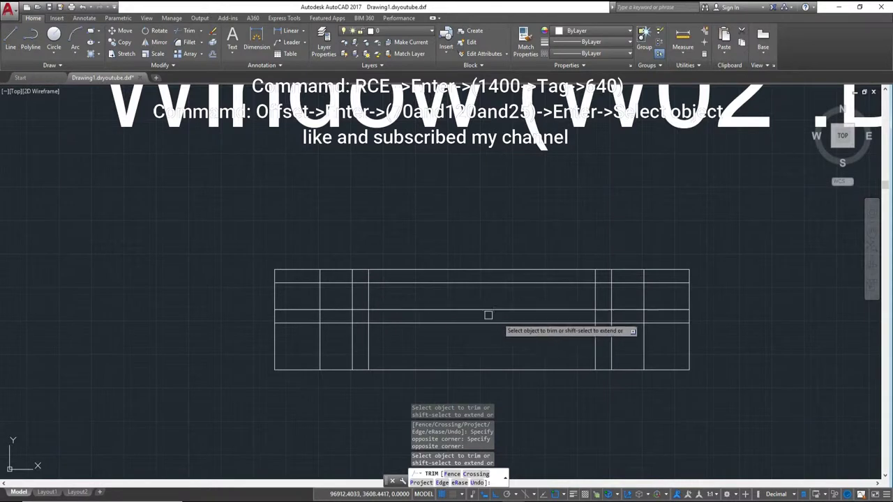
# Trim the top rectangle's overlapping left segments and its right end segment
pyautogui.click(707, 293)
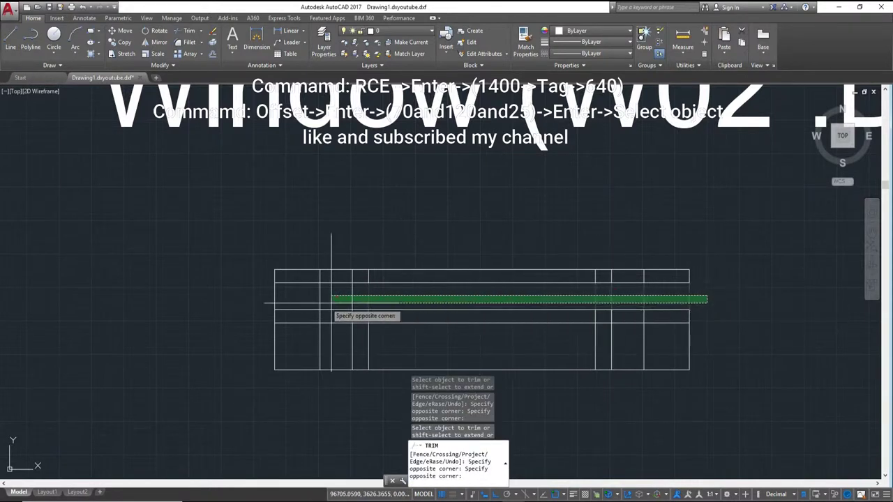
pyautogui.click(225, 290)
pyautogui.click(310, 299)
pyautogui.click(293, 212)
pyautogui.click(736, 301)
pyautogui.click(669, 224)
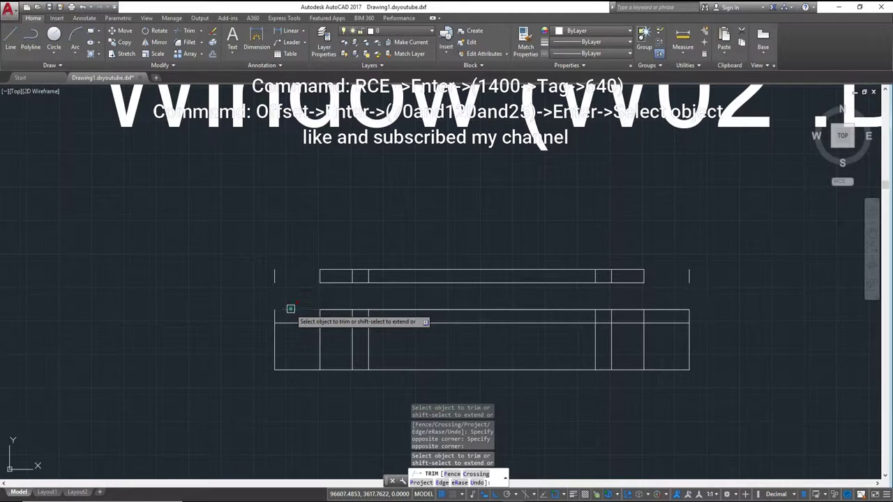
pyautogui.scroll(4, 304, 313)
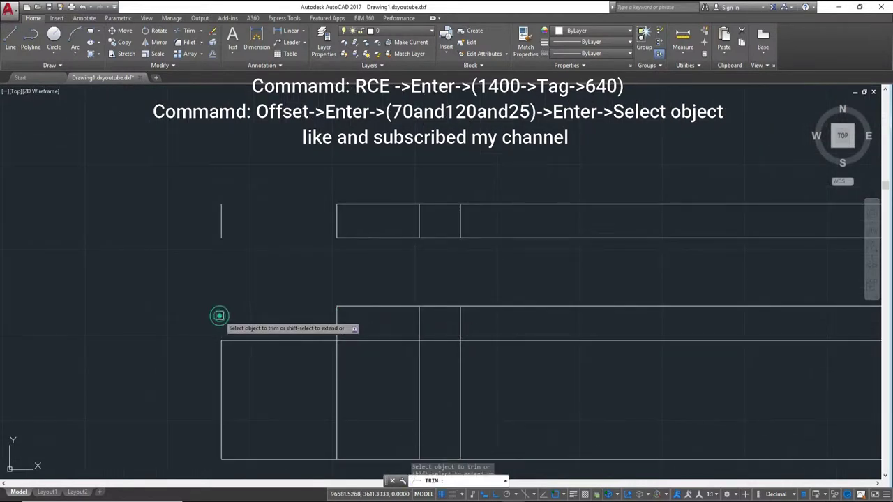
pyautogui.scroll(-2, 405, 305)
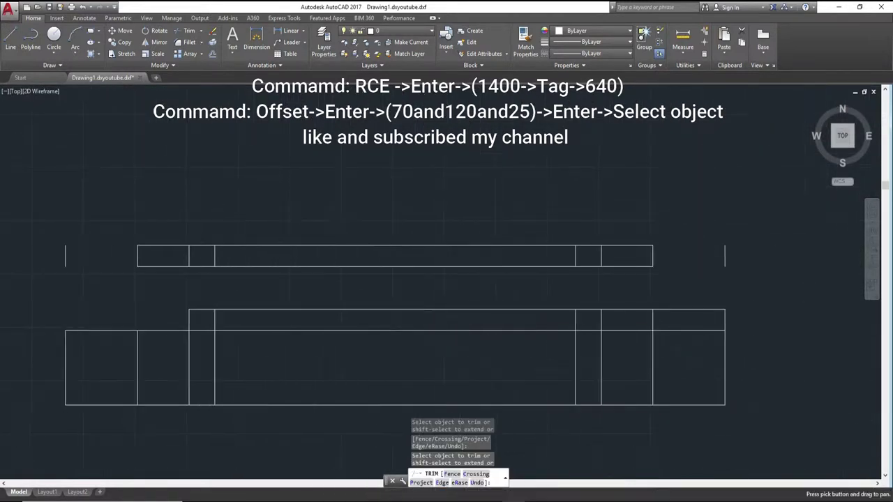
# Trim the lower rectangle's top-right corner pieces and cut off the top rectangle's left and right ends
pyautogui.click(726, 317)
pyautogui.click(706, 310)
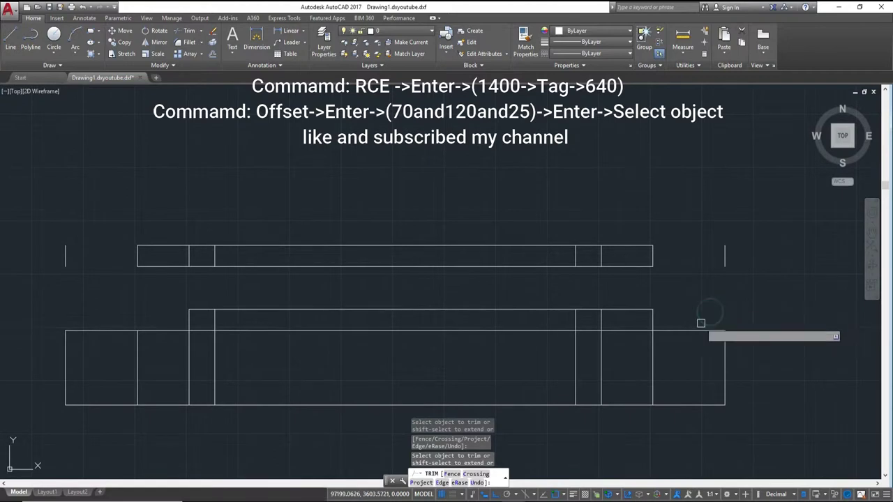
pyautogui.click(653, 318)
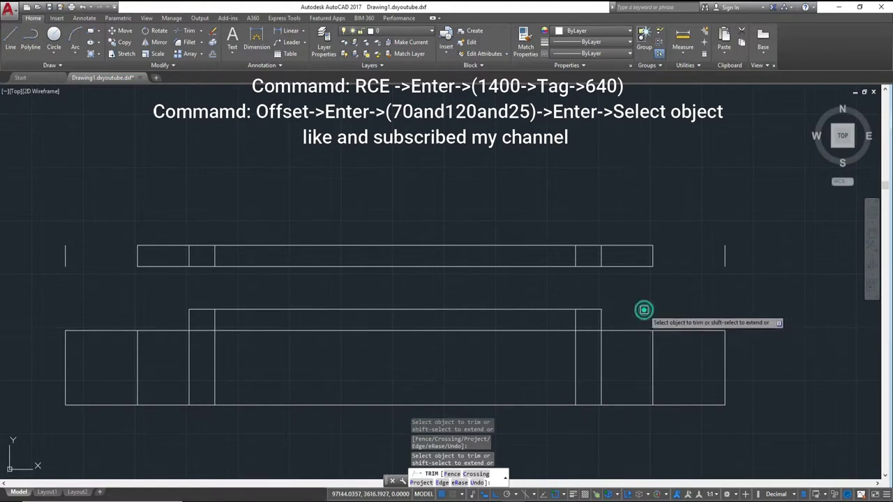
pyautogui.scroll(-2, 698, 300)
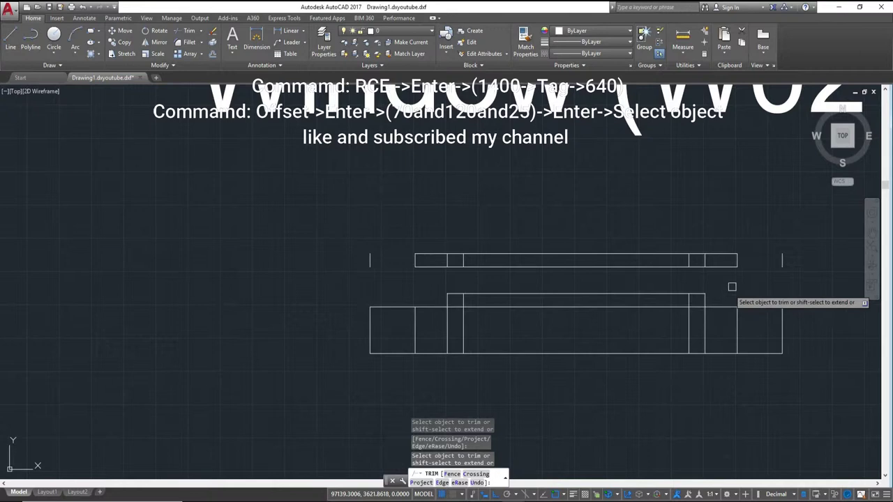
pyautogui.moveTo(726, 282); pyautogui.dragTo(721, 220)
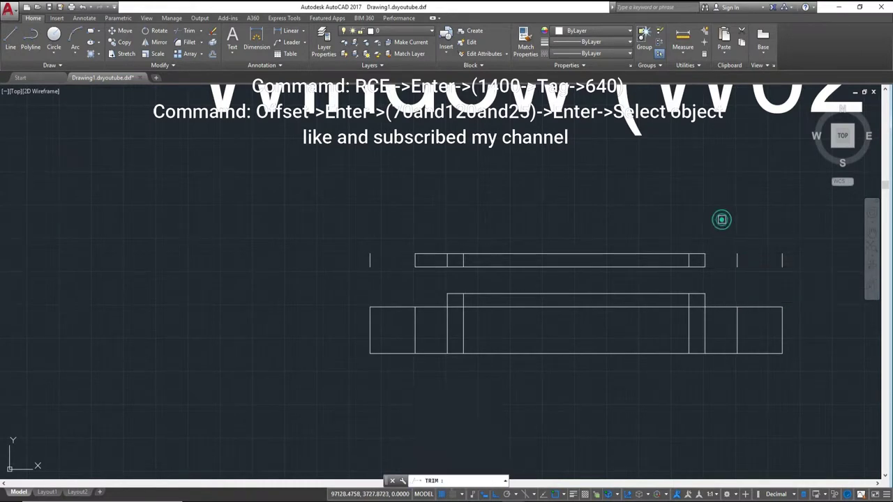
pyautogui.moveTo(429, 279); pyautogui.dragTo(425, 219)
pyautogui.press('Escape')
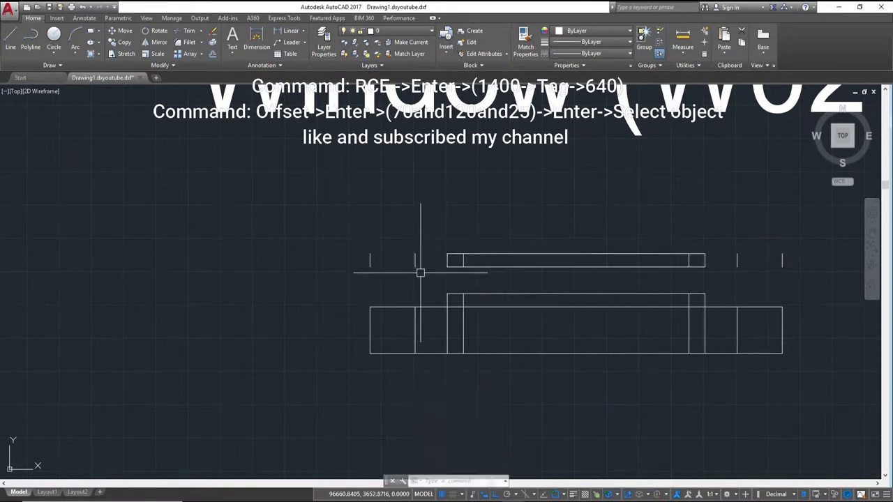
# Erase the two short vertical lines on the left and the two on the right
pyautogui.click(420, 272)
pyautogui.click(303, 211)
pyautogui.press('Return')
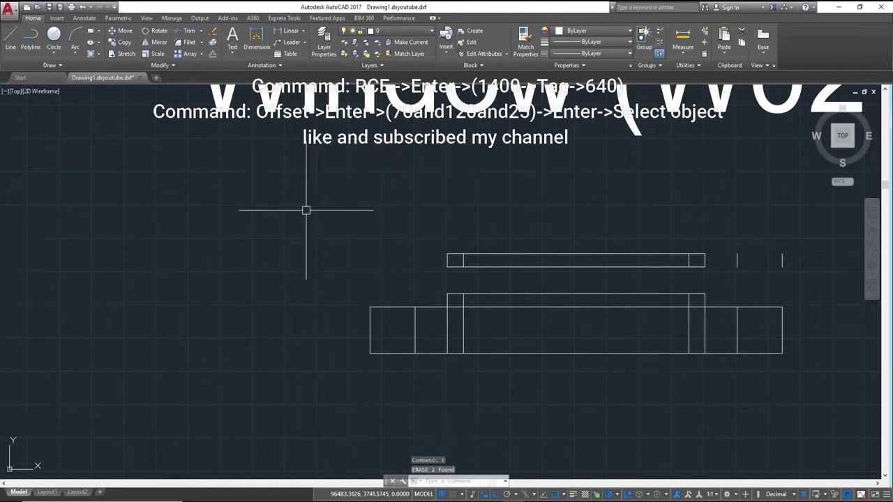
pyautogui.click(807, 272)
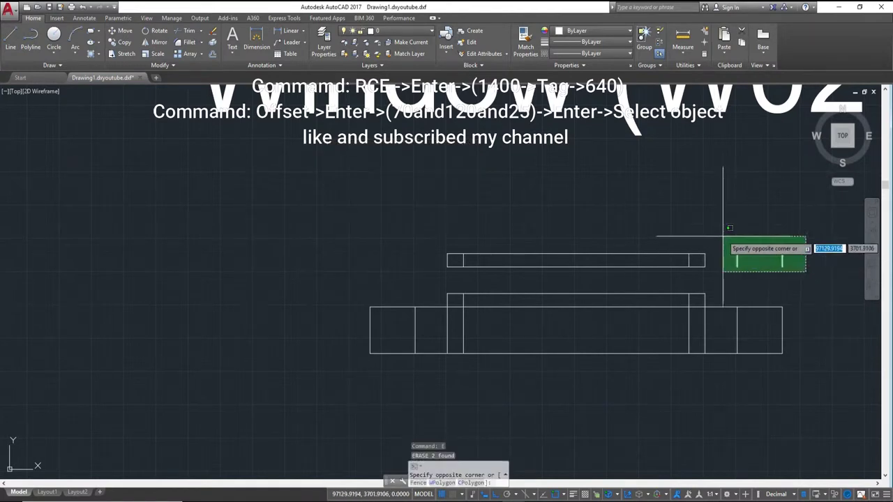
pyautogui.click(726, 235)
pyautogui.press('Return')
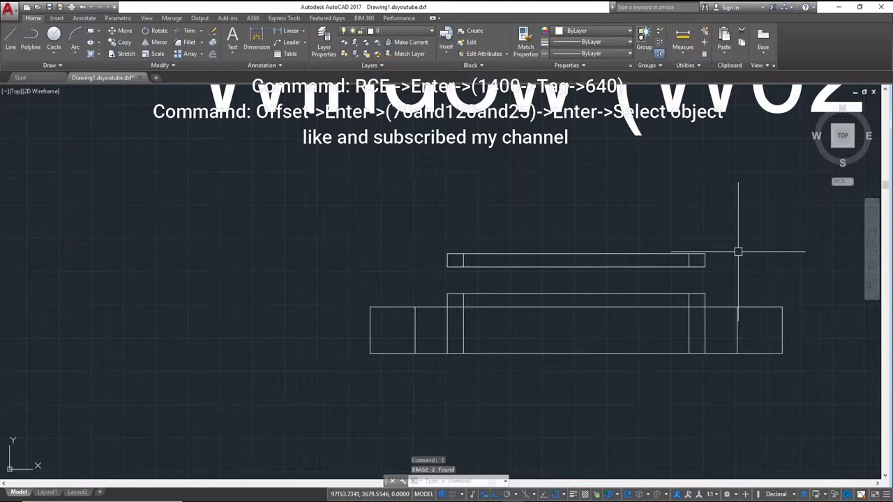
pyautogui.scroll(-3, 524, 303)
pyautogui.scroll(-2, 524, 303)
pyautogui.scroll(8, 415, 285)
pyautogui.scroll(2, 415, 285)
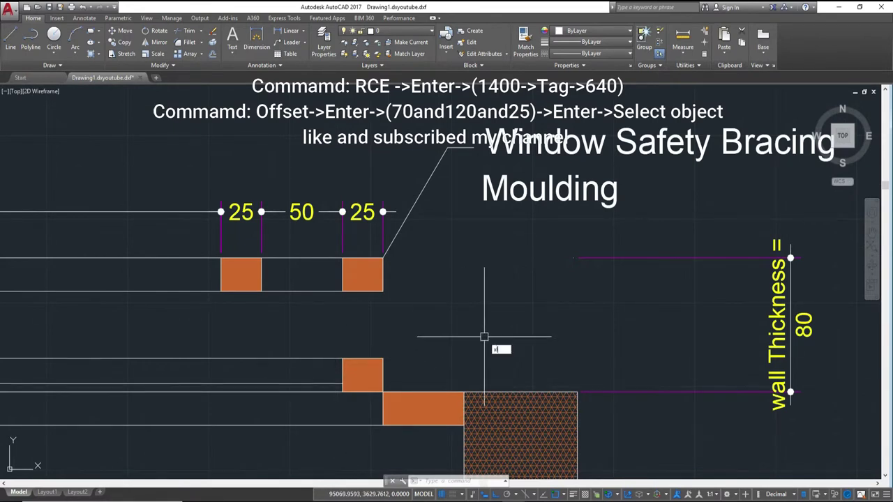
# Place a horizontal construction line at the W01 orange moulding block corner, then pan to the W02 detail
pyautogui.press('Return')
pyautogui.press('Return')
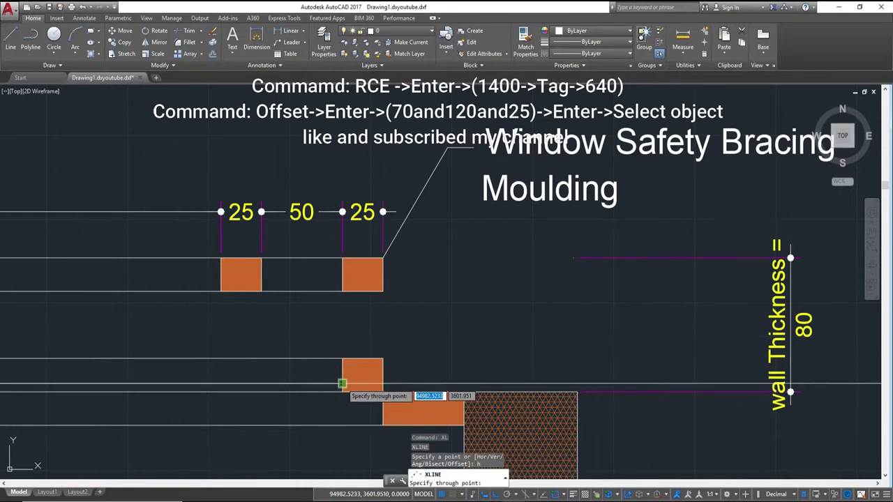
pyautogui.click(342, 383)
pyautogui.scroll(-2, 532, 353)
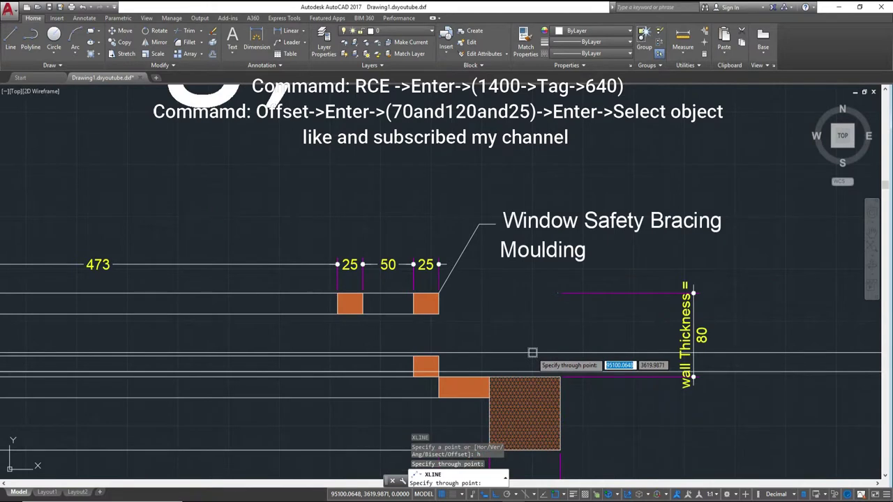
pyautogui.scroll(-1, 482, 354)
pyautogui.scroll(-2, 482, 355)
pyautogui.scroll(-2, 460, 414)
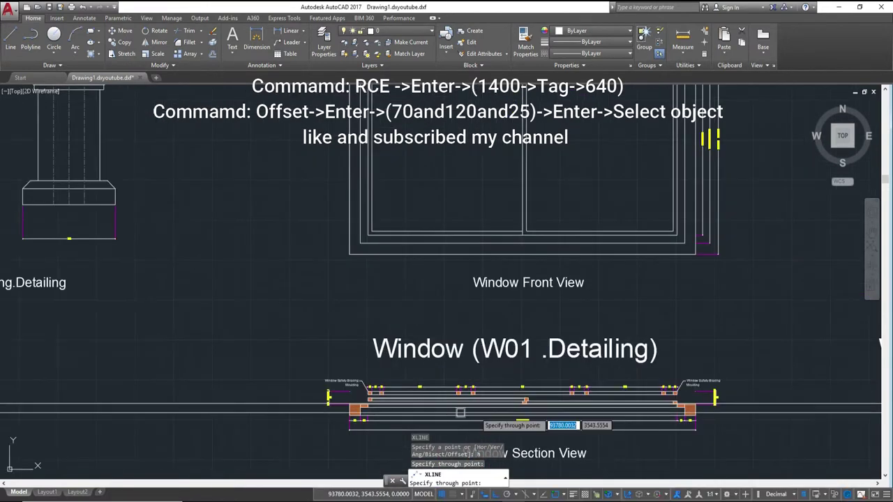
pyautogui.scroll(10, 460, 413)
pyautogui.scroll(-8, 574, 342)
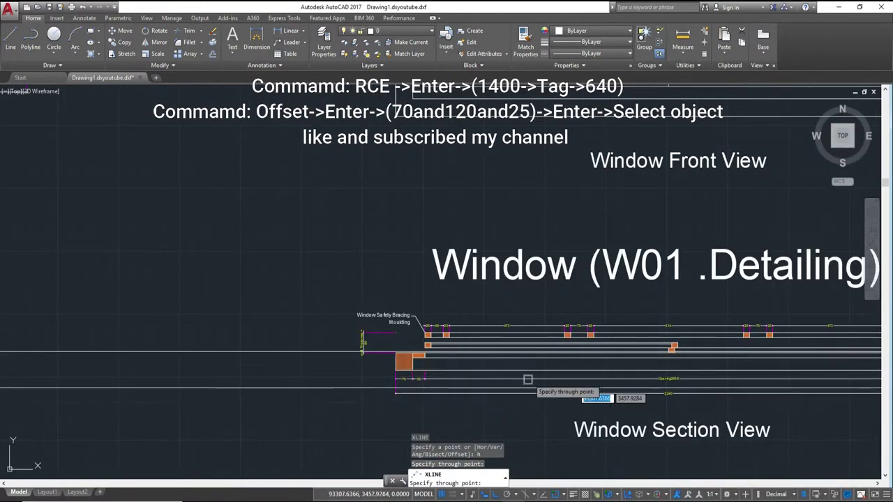
pyautogui.scroll(5, 528, 380)
pyautogui.moveTo(835, 396)
pyautogui.mouseDown(button='middle')
pyautogui.moveTo(597, 371)
pyautogui.moveTo(349, 367)
pyautogui.mouseUp(button='middle')
pyautogui.scroll(-5, 628, 328)
pyautogui.scroll(4, 409, 377)
pyautogui.moveTo(409, 378); pyautogui.dragTo(185, 377, button='middle')
# End the construction line, then try a TRIM with a vertical line as cutting edge and cancel it
pyautogui.moveTo(624, 375); pyautogui.dragTo(107, 375, button='middle')
pyautogui.press('Escape')
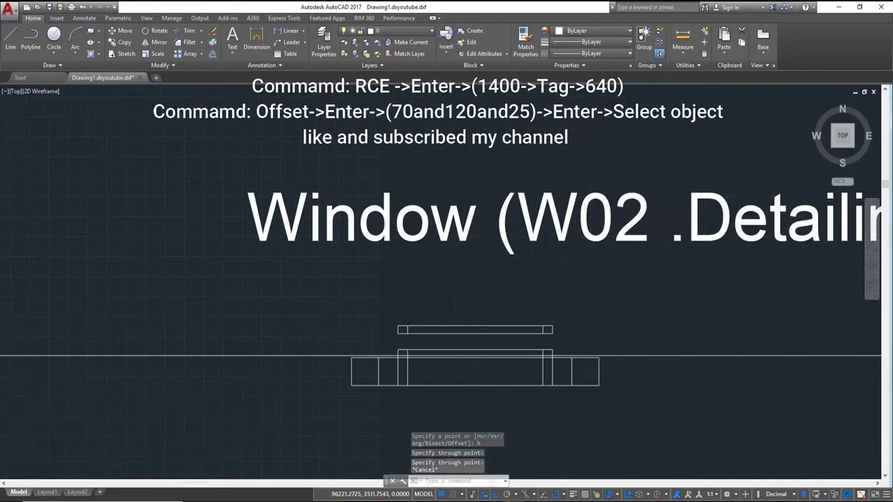
pyautogui.write('r')
pyautogui.press('Return')
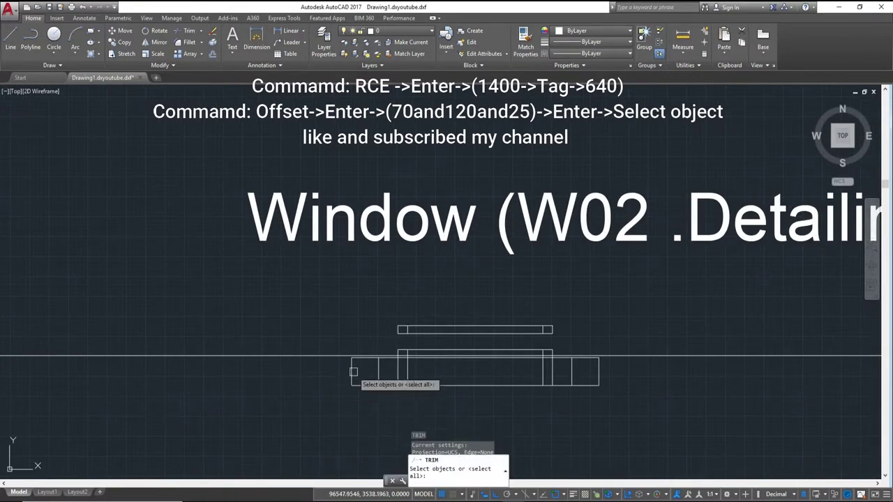
pyautogui.scroll(1, 422, 361)
pyautogui.click(356, 340)
pyautogui.scroll(1, 356, 340)
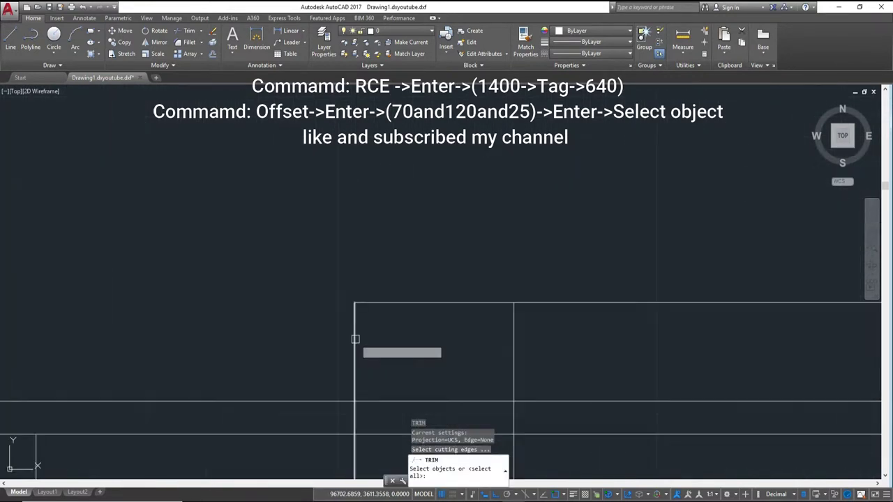
pyautogui.scroll(2, 335, 349)
pyautogui.scroll(1, 312, 334)
pyautogui.press('Return')
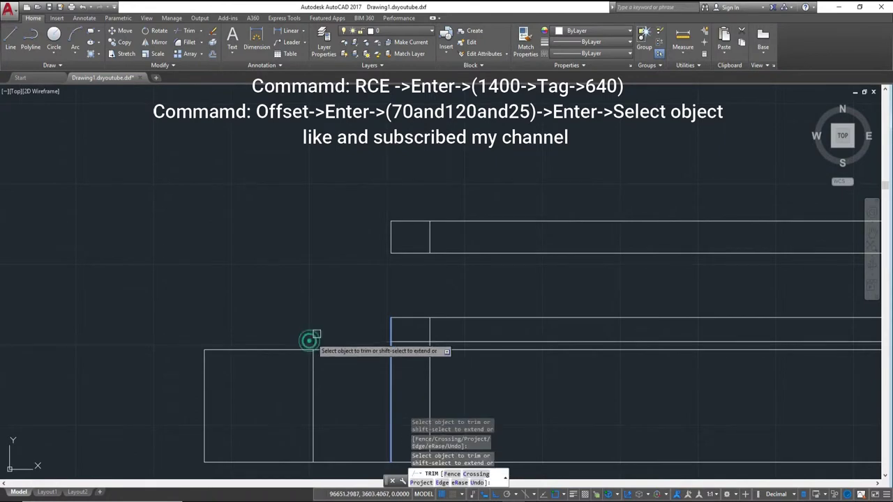
pyautogui.scroll(-3, 310, 339)
pyautogui.press('Escape')
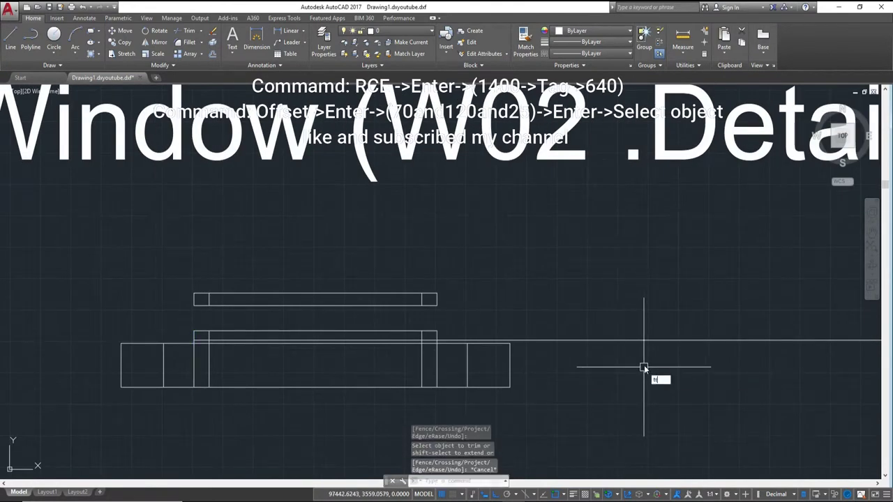
# Trim away the new construction line's portion running outside the W02 section
pyautogui.press('Return')
pyautogui.click(669, 397)
pyautogui.click(682, 284)
pyautogui.moveTo(681, 283); pyautogui.dragTo(790, 274, button='middle')
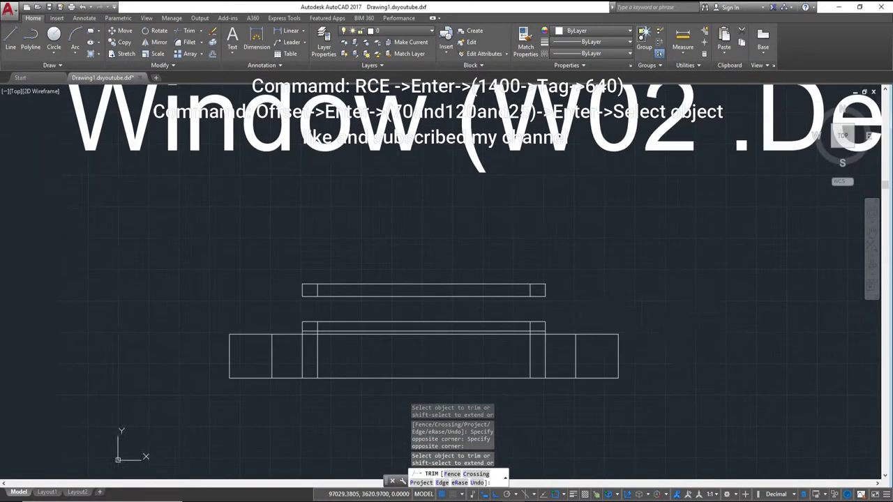
pyautogui.scroll(4, 564, 313)
pyautogui.scroll(2, 646, 281)
pyautogui.scroll(2, 632, 295)
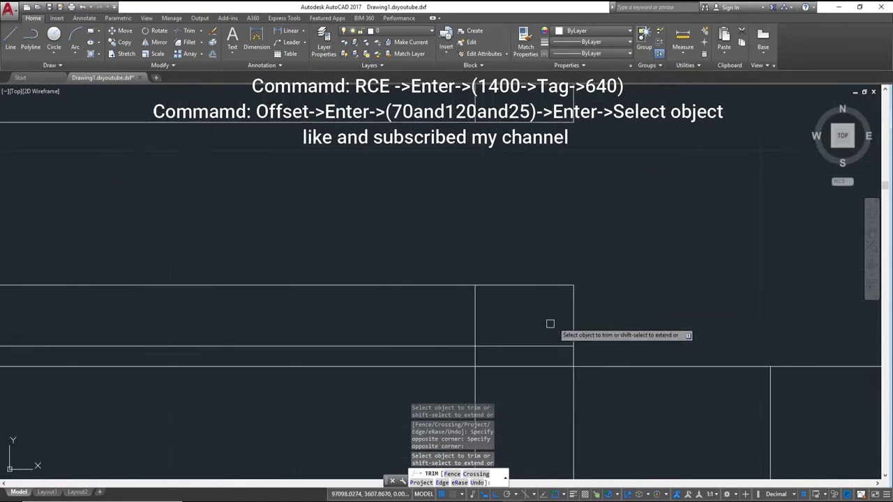
pyautogui.scroll(-2, 547, 342)
pyautogui.scroll(-2, 419, 321)
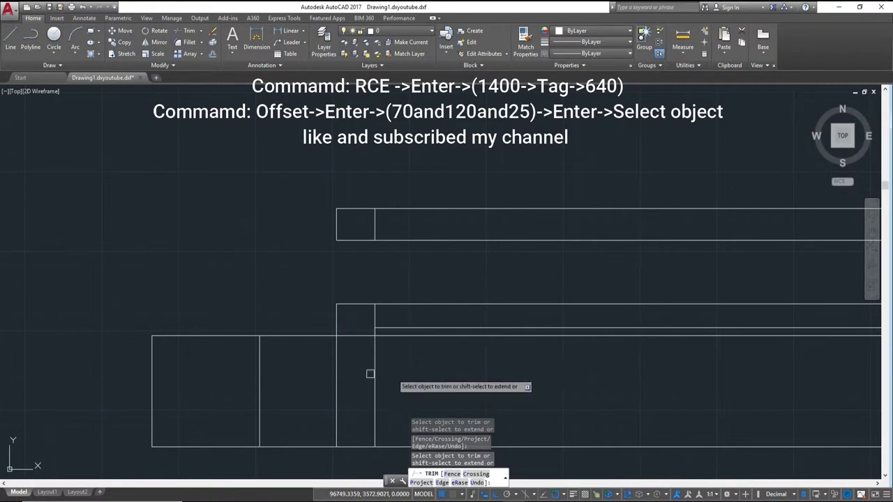
pyautogui.scroll(-2, 414, 370)
pyautogui.scroll(-2, 534, 356)
pyautogui.scroll(-2, 458, 345)
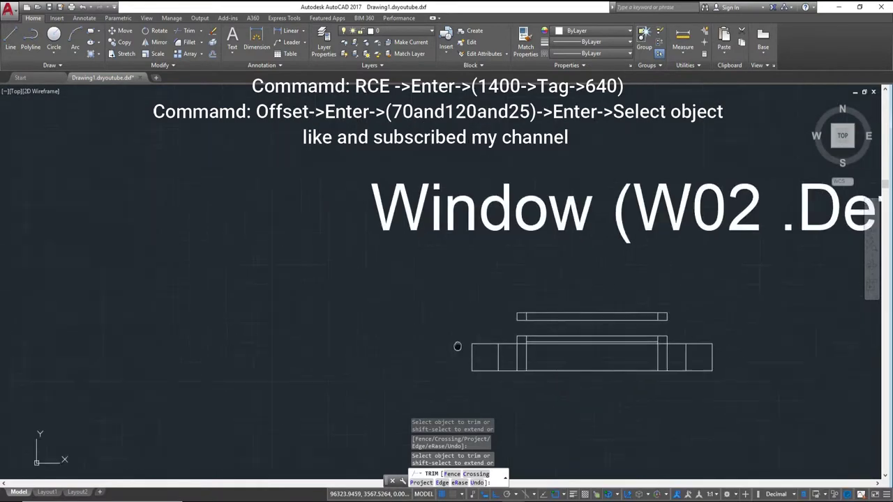
pyautogui.scroll(3, 402, 342)
pyautogui.scroll(3, 201, 364)
pyautogui.press('Escape')
pyautogui.scroll(4, 200, 364)
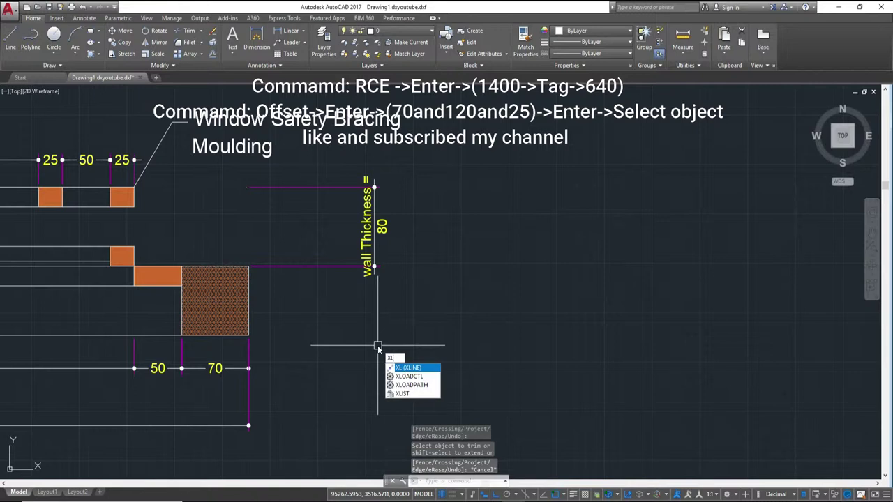
pyautogui.press('Return')
pyautogui.press('Return')
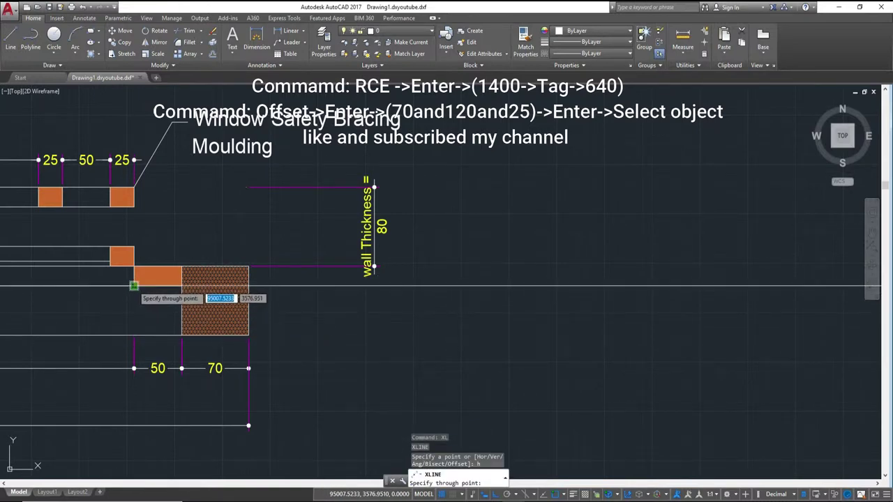
pyautogui.click(134, 286)
pyautogui.scroll(-5, 134, 286)
pyautogui.scroll(3, 607, 374)
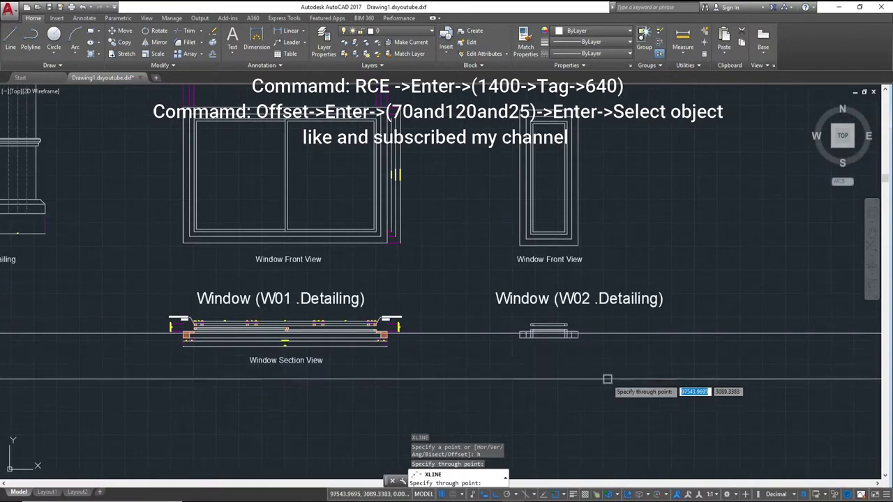
pyautogui.press('Escape')
pyautogui.scroll(5, 548, 359)
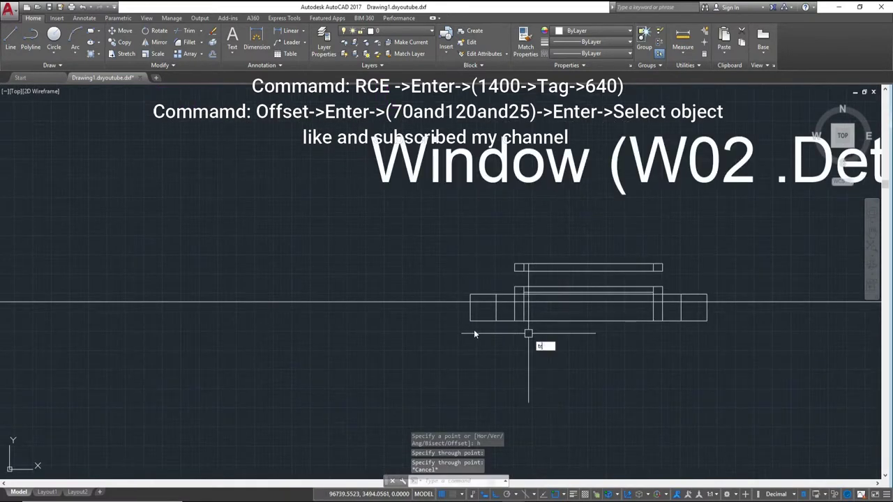
pyautogui.press('Return')
pyautogui.press('Return')
pyautogui.scroll(3, 545, 328)
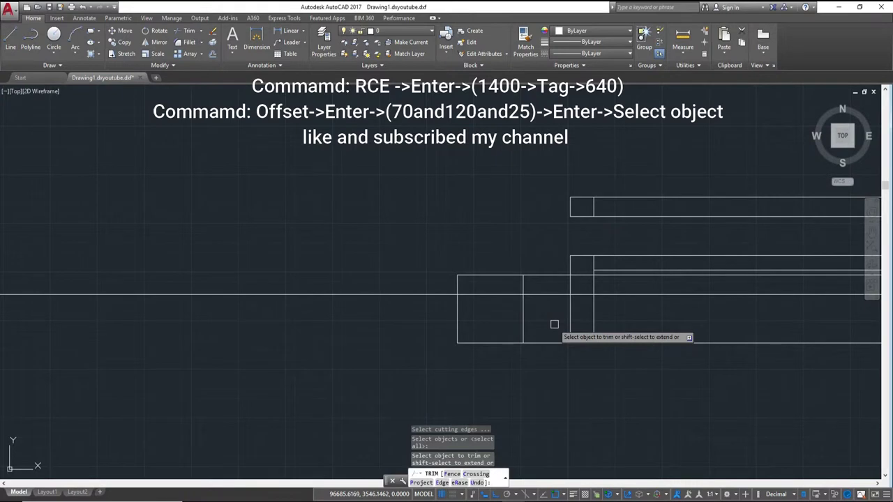
pyautogui.press('Escape')
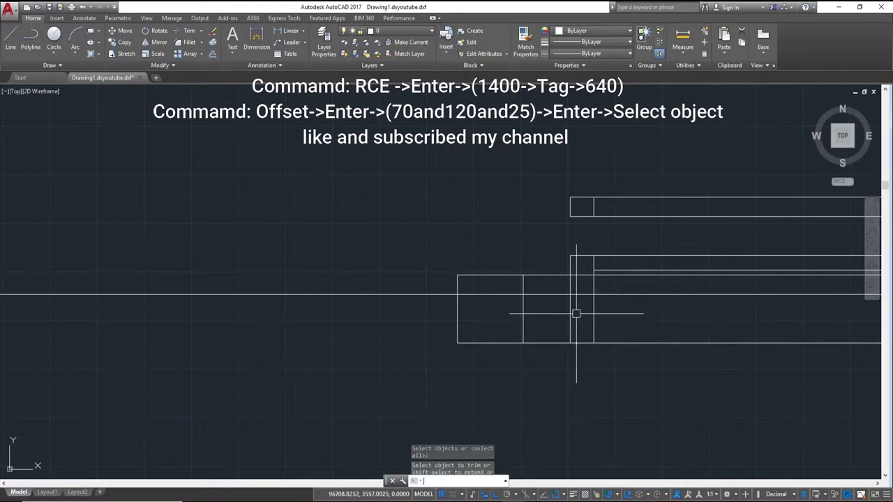
pyautogui.write('r')
pyautogui.press('Return')
pyautogui.scroll(2, 576, 313)
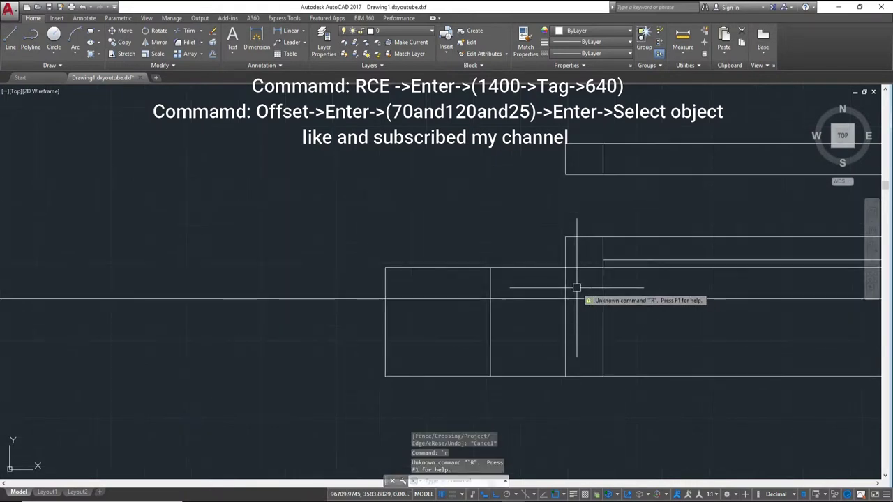
pyautogui.press('Escape')
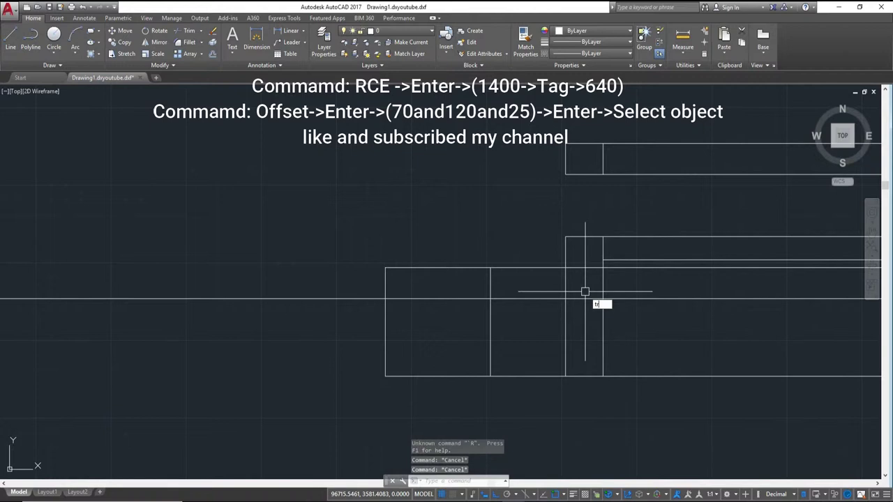
pyautogui.write('r')
pyautogui.press('Return')
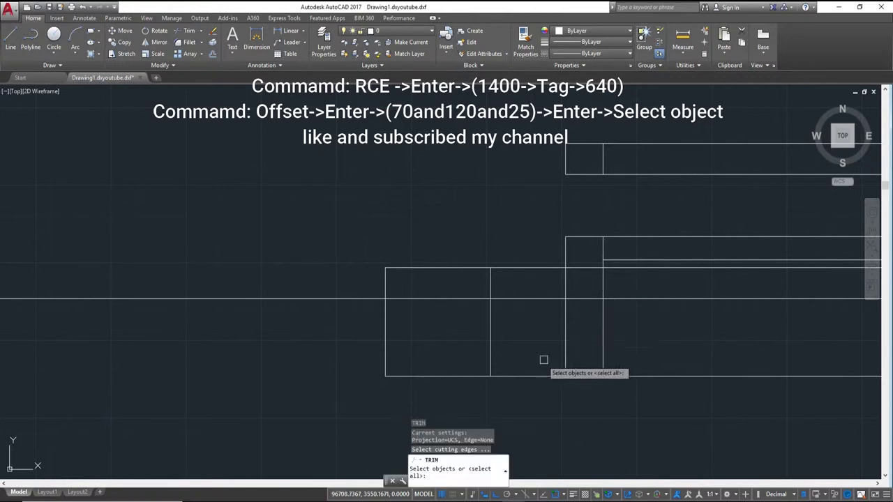
pyautogui.click(488, 285)
pyautogui.rightClick(465, 298)
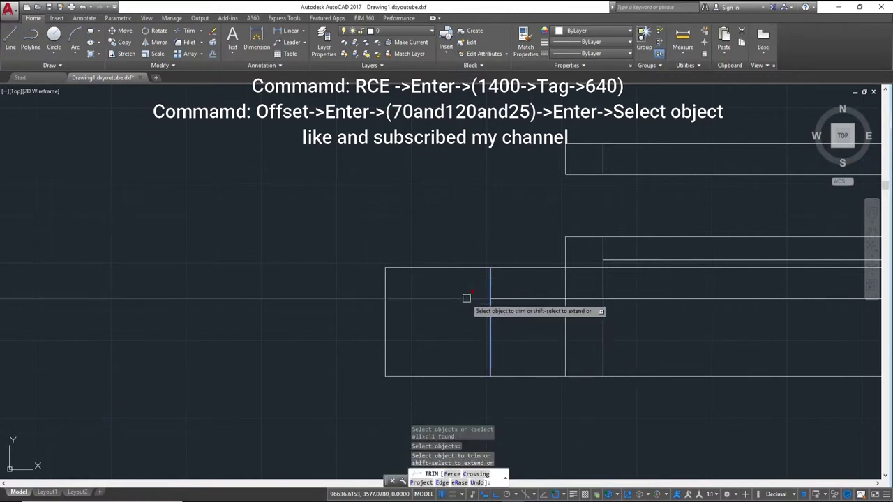
pyautogui.scroll(-2, 543, 304)
pyautogui.scroll(-2, 627, 319)
# Attempt a trim using the right vertical line as cutting edge, then cancel it
pyautogui.press('Escape')
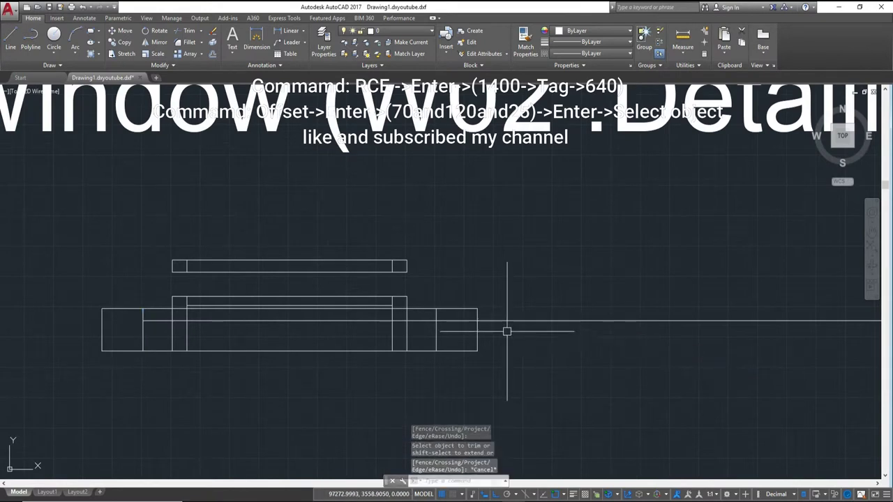
pyautogui.write('tr')
pyautogui.press('Return')
pyautogui.scroll(3, 418, 338)
pyautogui.scroll(-2, 391, 331)
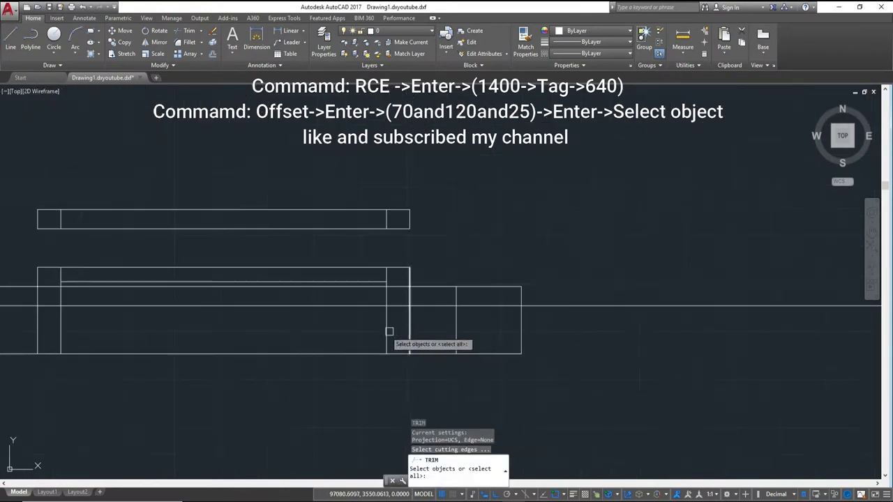
pyautogui.click(606, 314)
pyautogui.rightClick(764, 345)
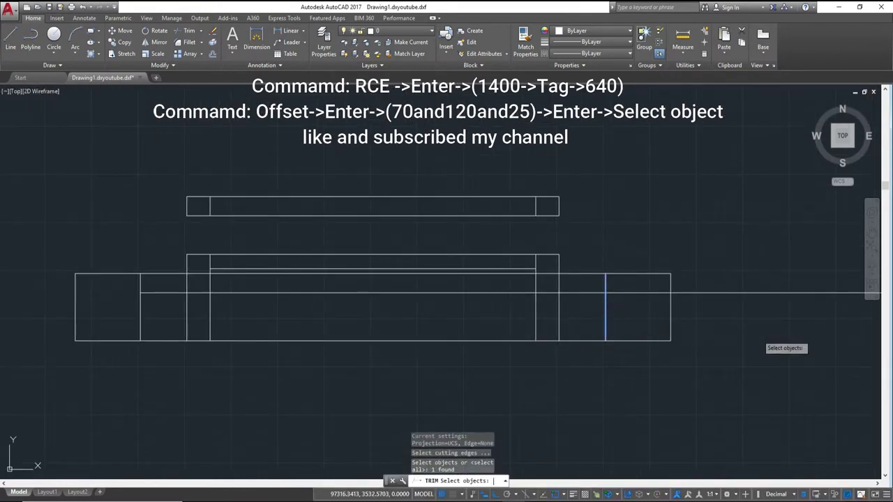
pyautogui.click(760, 335)
pyautogui.click(756, 222)
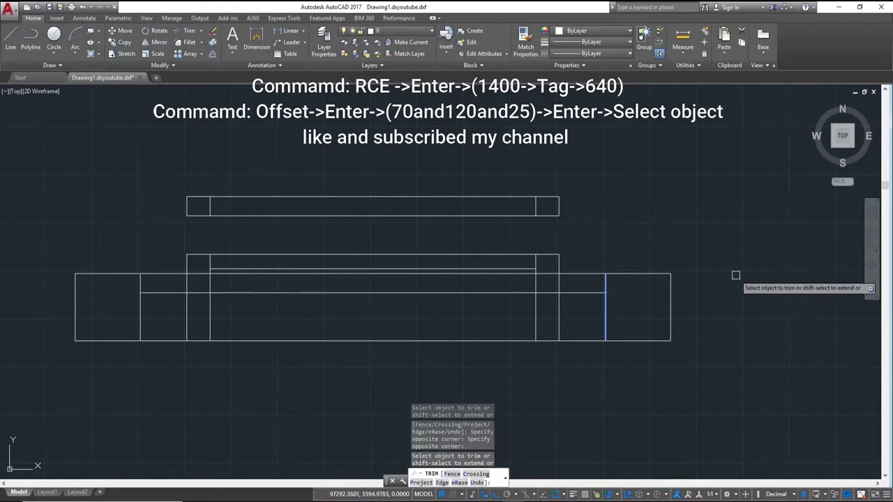
pyautogui.press('Escape')
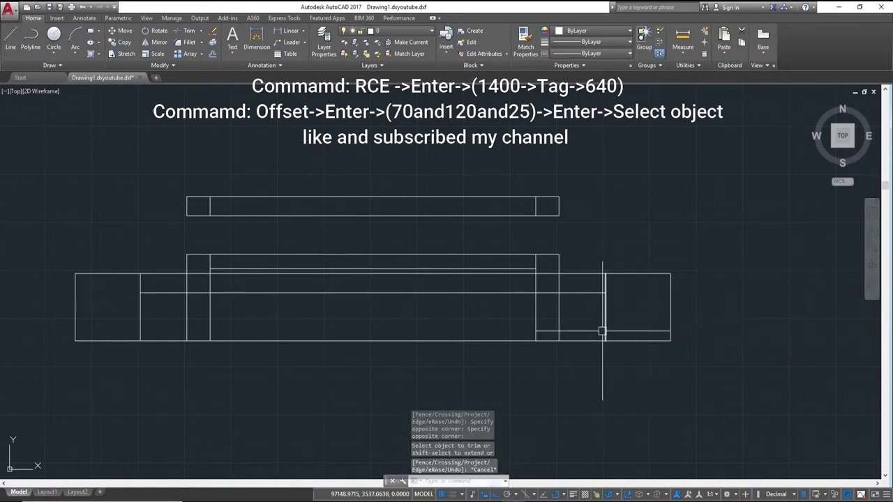
pyautogui.scroll(2, 575, 325)
pyautogui.scroll(-2, 607, 325)
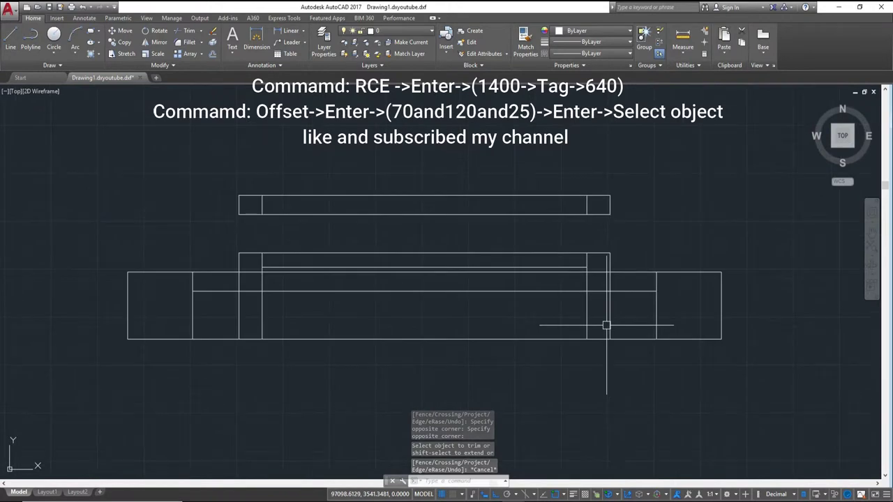
pyautogui.write('tr')
# Trim the lower interior line and the short piece near the left post, using all lines as edges
pyautogui.press('Return')
pyautogui.press('Return')
pyautogui.click(627, 321)
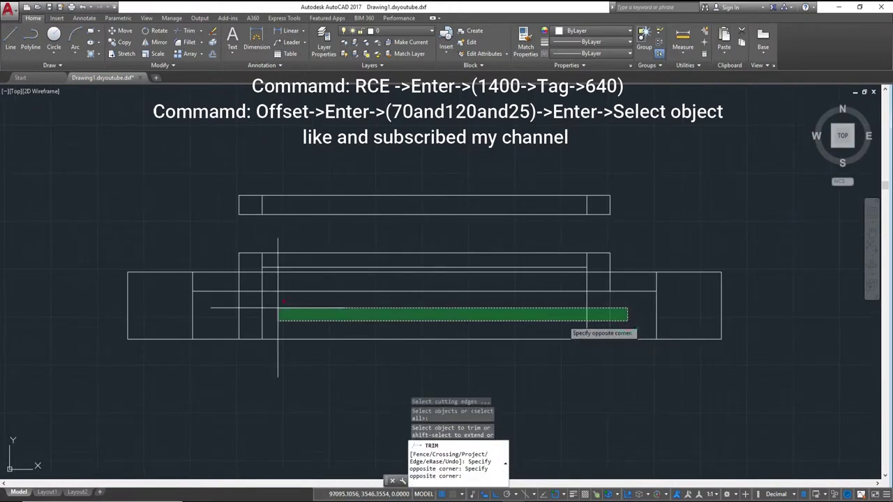
pyautogui.click(222, 311)
pyautogui.scroll(2, 245, 303)
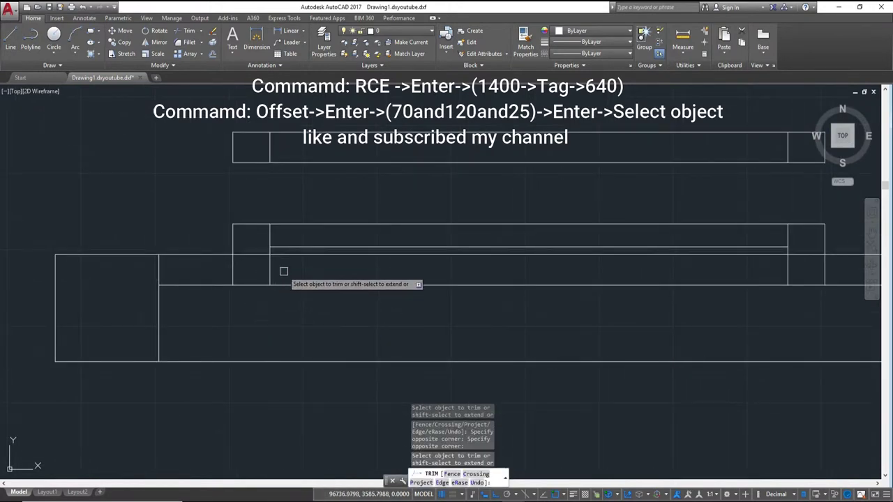
pyautogui.click(283, 271)
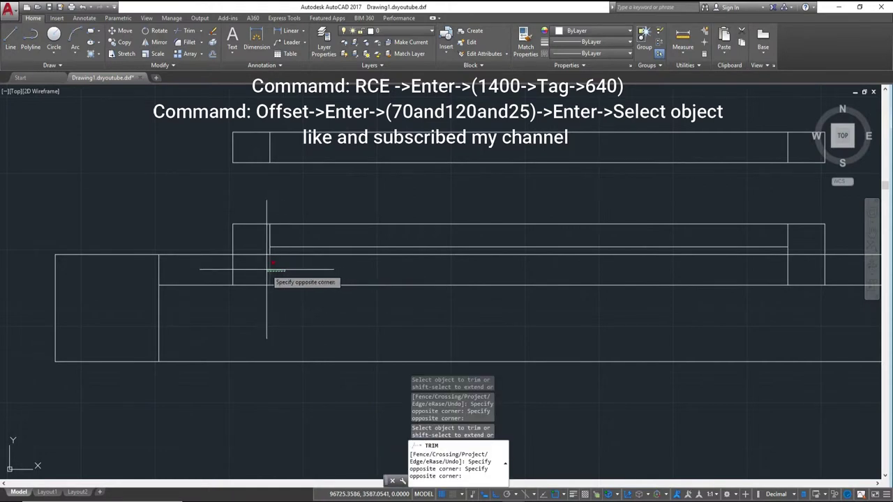
pyautogui.click(268, 269)
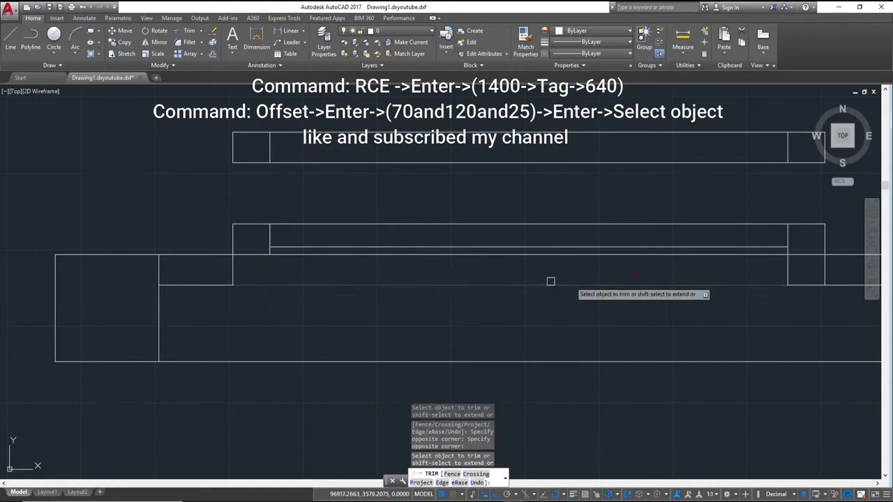
pyautogui.scroll(-4, 789, 276)
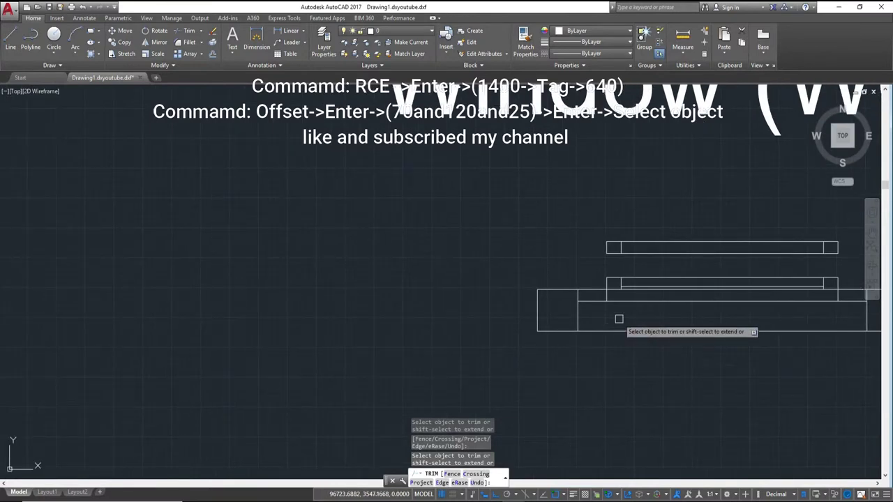
pyautogui.press('Escape')
pyautogui.scroll(-4, 584, 269)
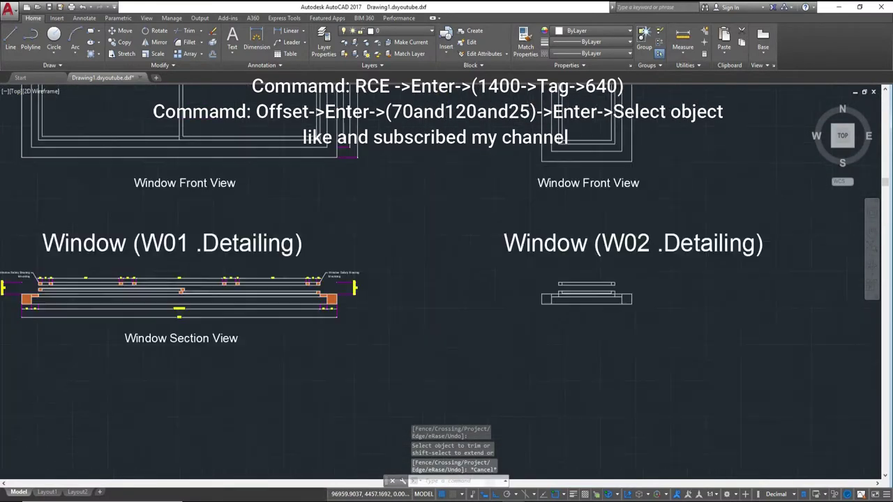
# Copy the short vertical line in the W02 section 89 units to the right
pyautogui.scroll(2, 597, 168)
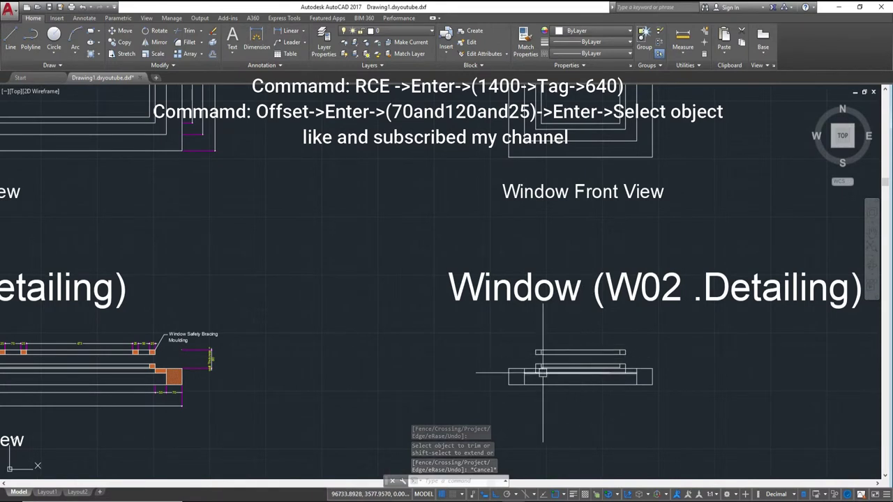
pyautogui.moveTo(557, 367); pyautogui.dragTo(639, 336, button='middle')
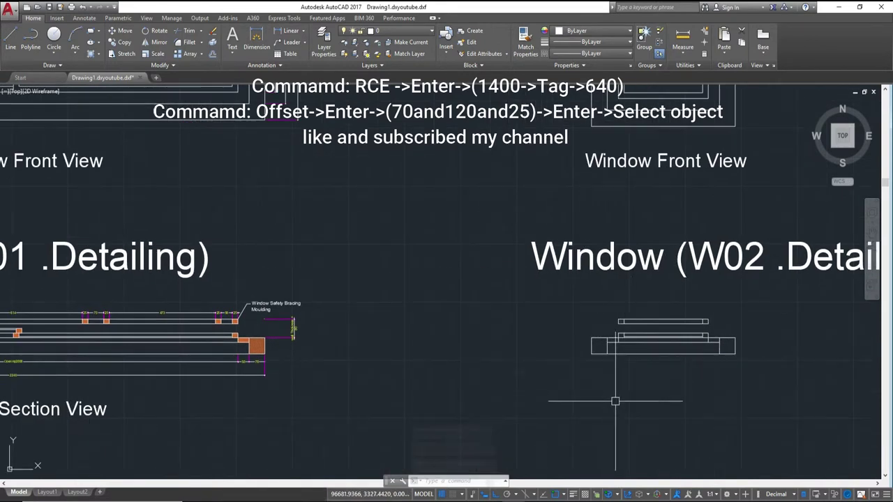
pyautogui.scroll(2, 615, 395)
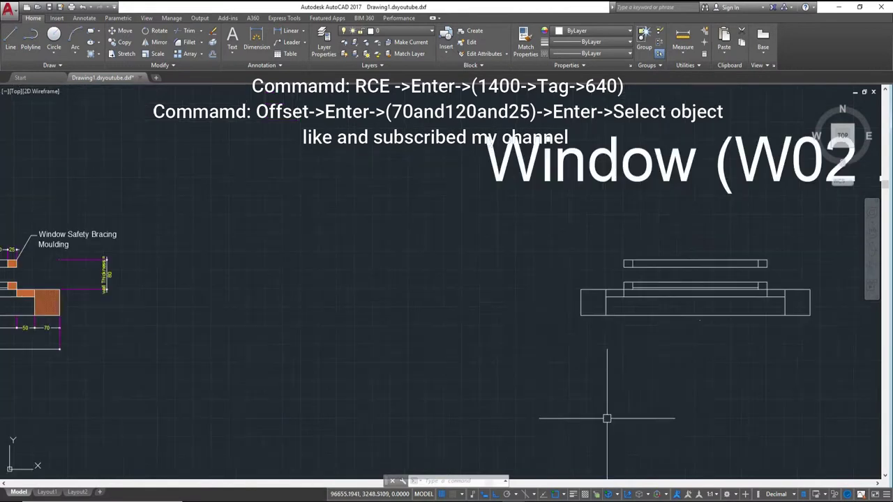
pyautogui.scroll(4, 649, 268)
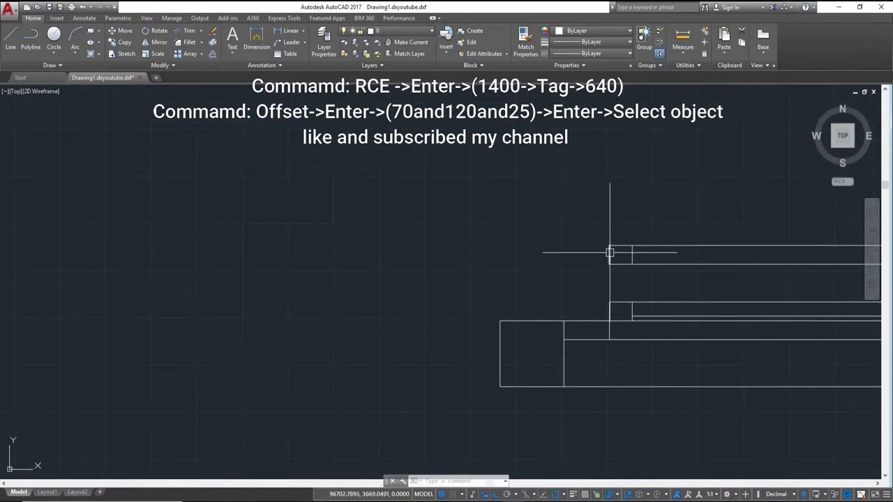
pyautogui.scroll(2, 630, 256)
pyautogui.click(632, 255)
pyautogui.moveTo(630, 193); pyautogui.dragTo(519, 203, button='middle')
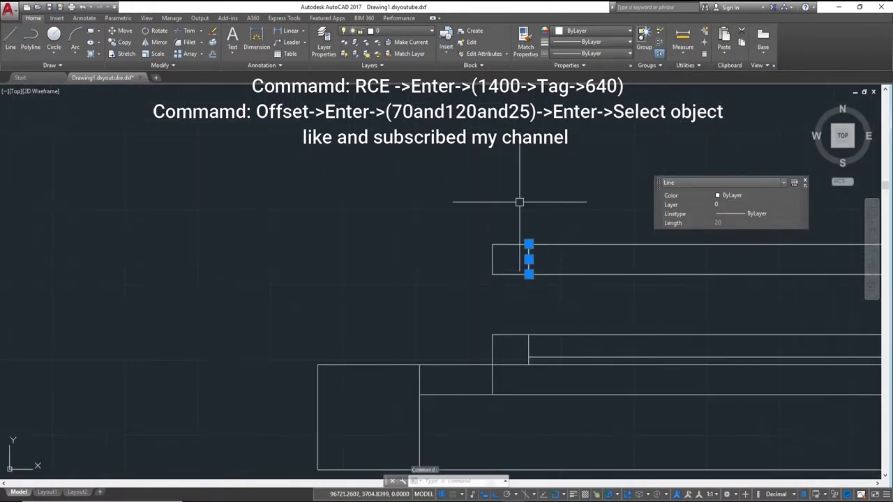
pyautogui.write('Co')
pyautogui.press('Return')
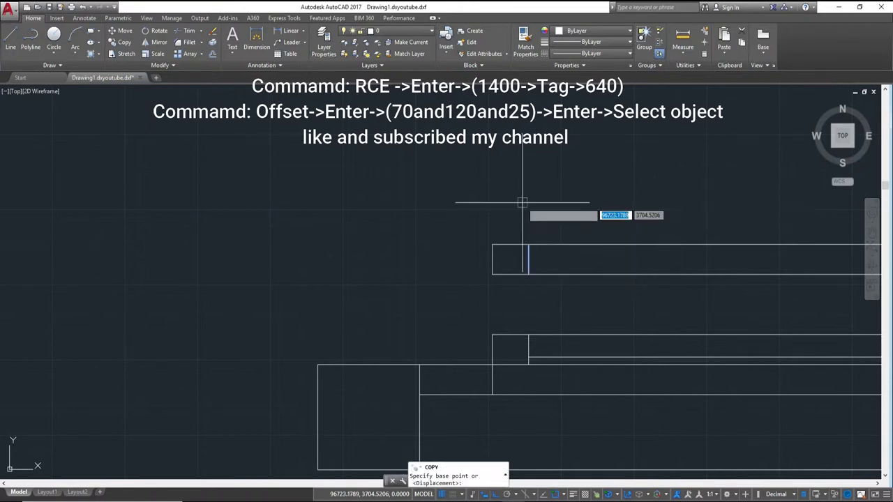
pyautogui.click(529, 244)
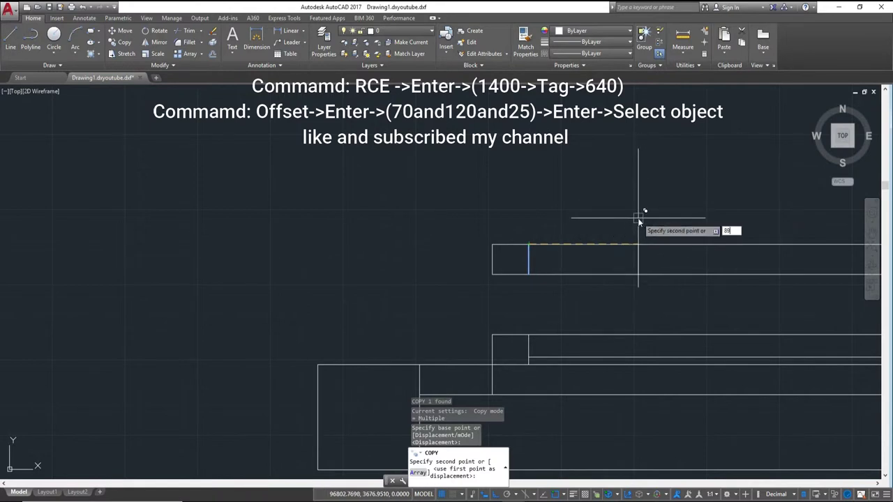
pyautogui.press('Return')
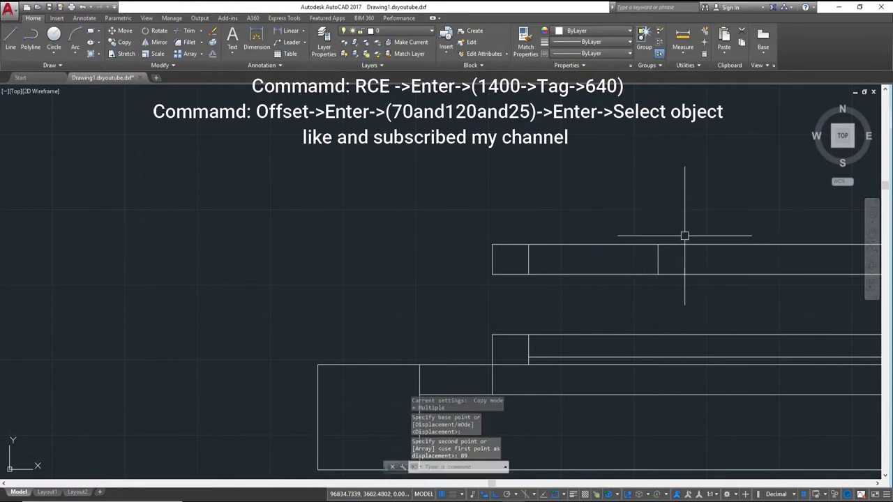
pyautogui.press('Escape')
# Copy another upper-strip vertical line 89 units over, redoing it after an undo
pyautogui.moveTo(695, 259); pyautogui.dragTo(668, 263, button='middle')
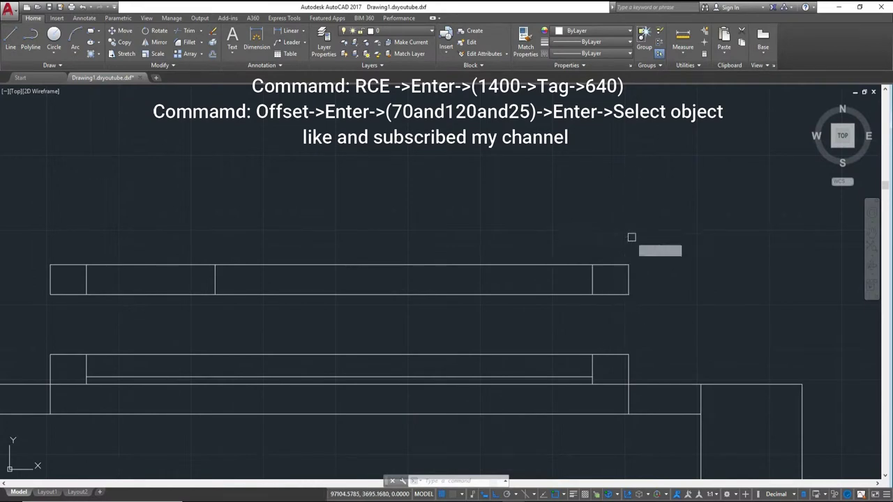
pyautogui.click(592, 279)
pyautogui.press('Return')
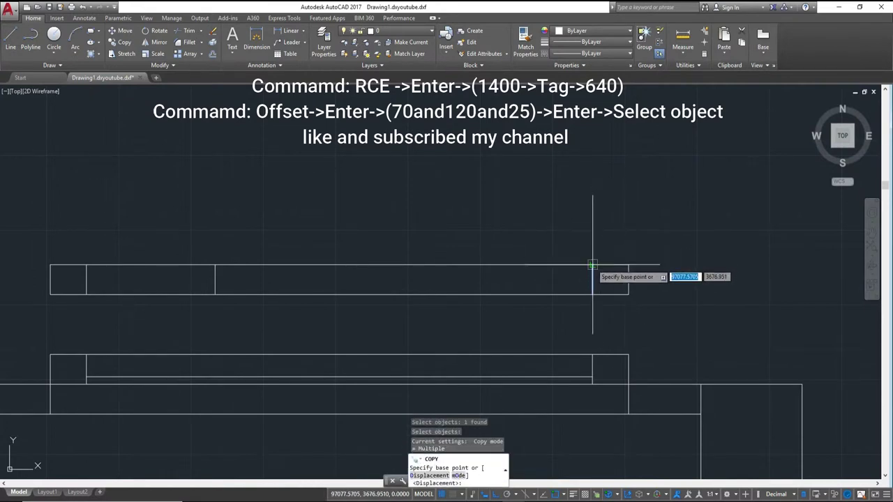
pyautogui.click(593, 265)
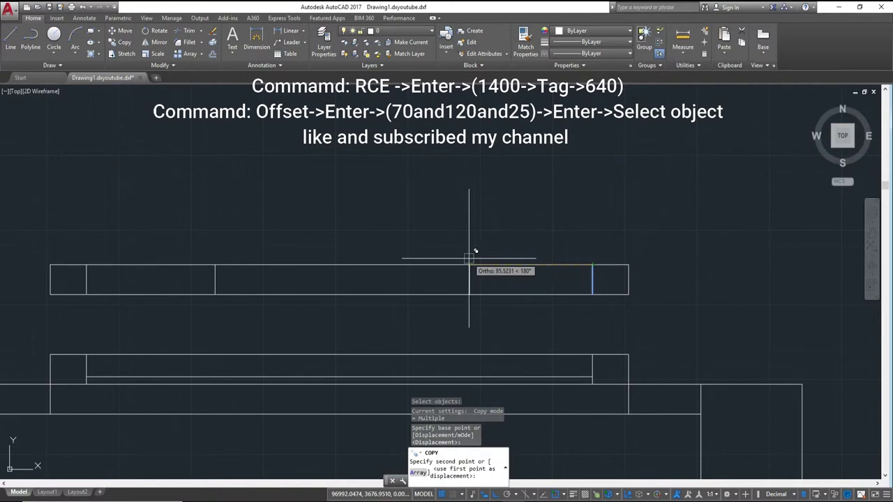
pyautogui.write('88')
pyautogui.press('Return')
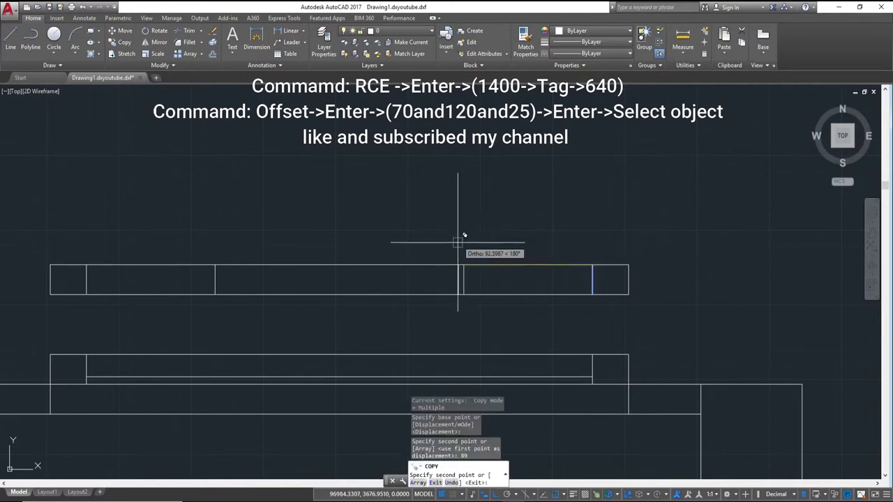
pyautogui.press('Escape')
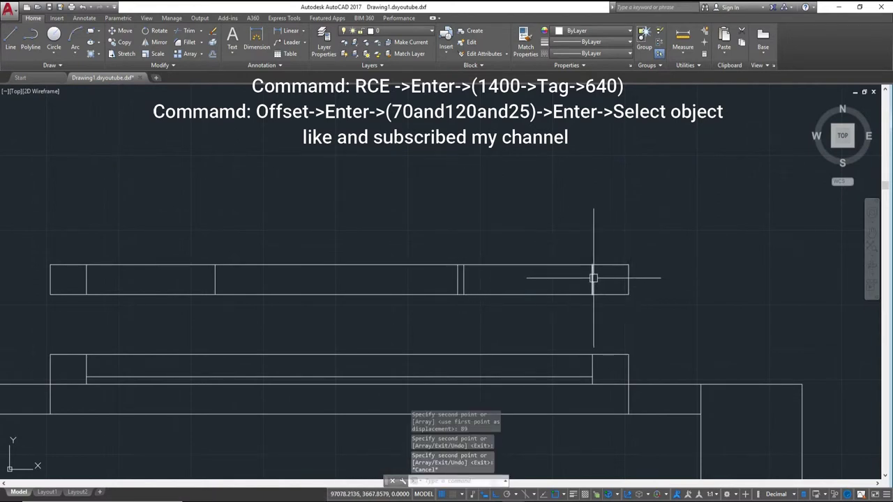
pyautogui.hotkey('ctrl', 'z')
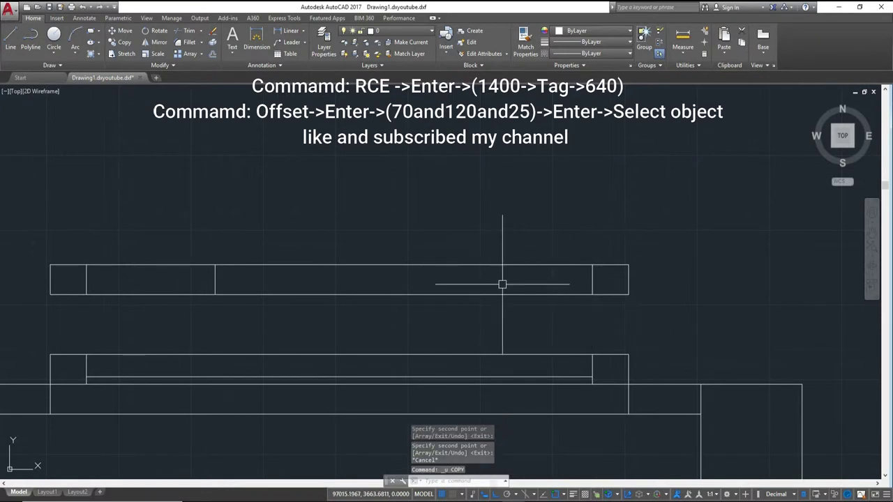
pyautogui.write('co')
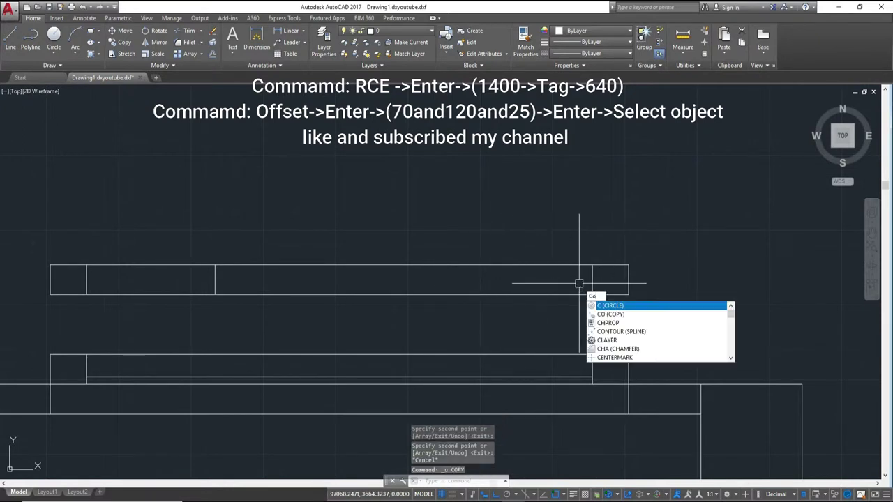
pyautogui.press('Return')
pyautogui.click(590, 264)
pyautogui.press('Return')
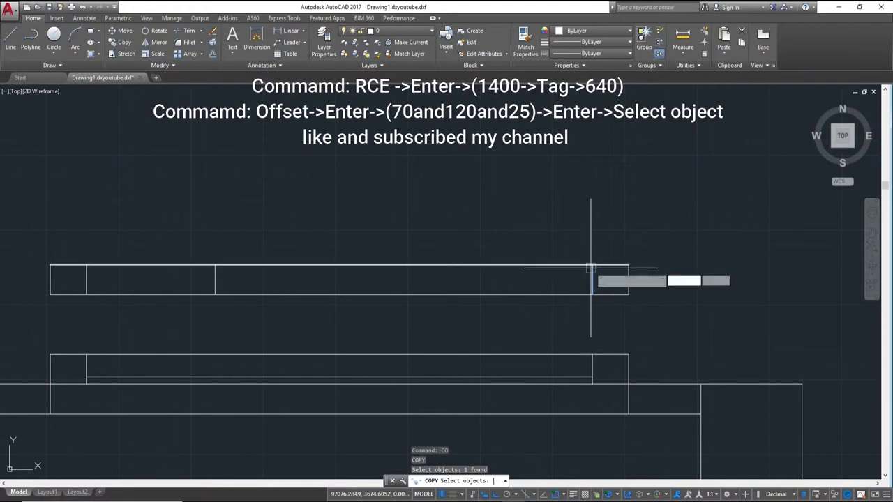
pyautogui.click(591, 265)
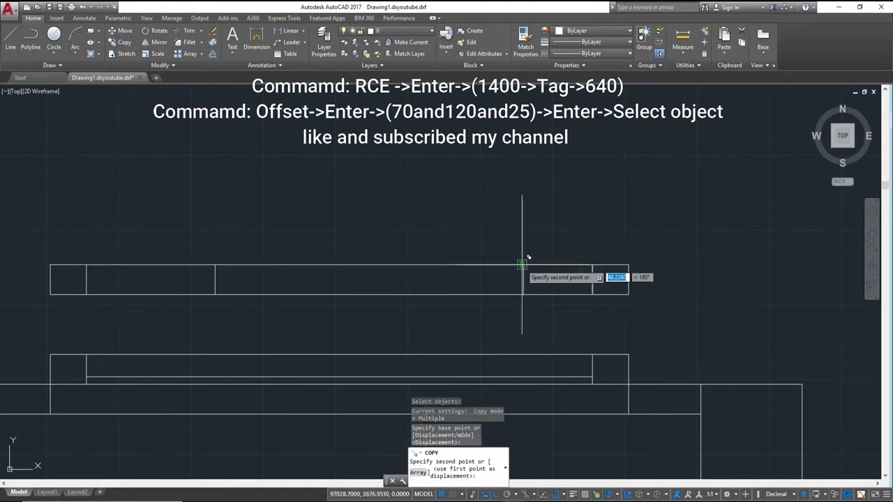
pyautogui.write('89')
pyautogui.press('Return')
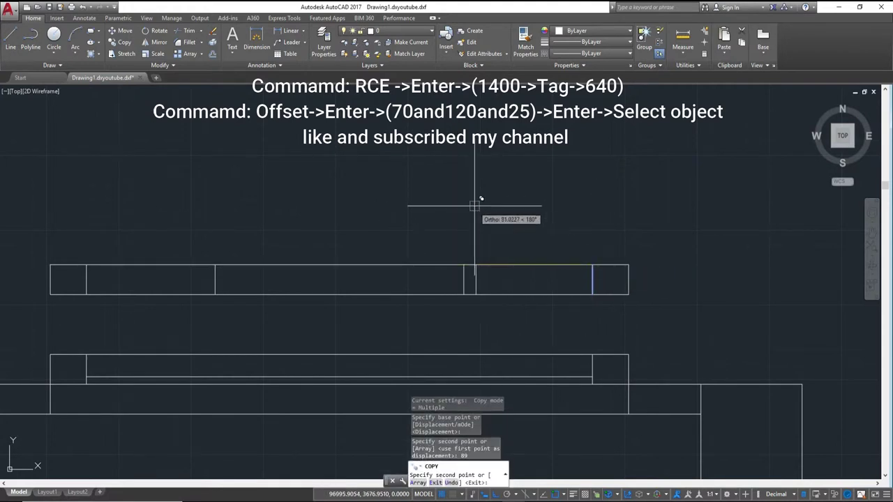
pyautogui.press('Escape')
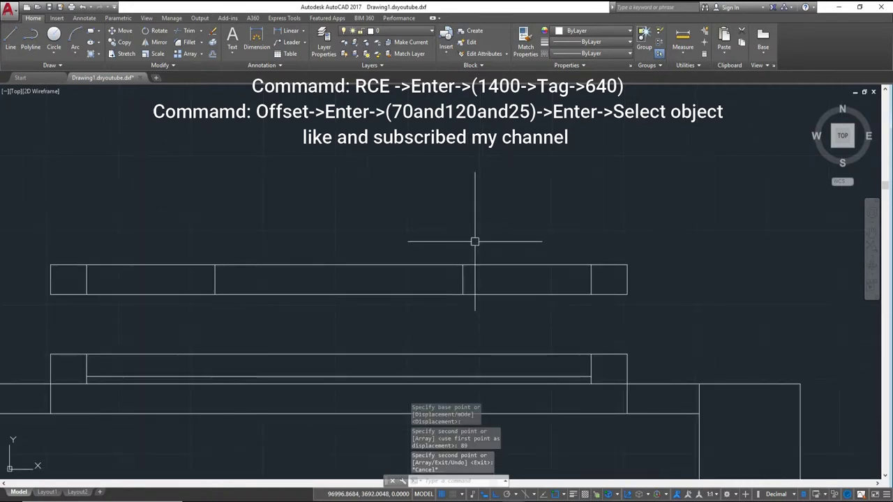
pyautogui.write('O')
# Offset two vertical lines of the upper strip by 25 units
pyautogui.press('Return')
pyautogui.write('25')
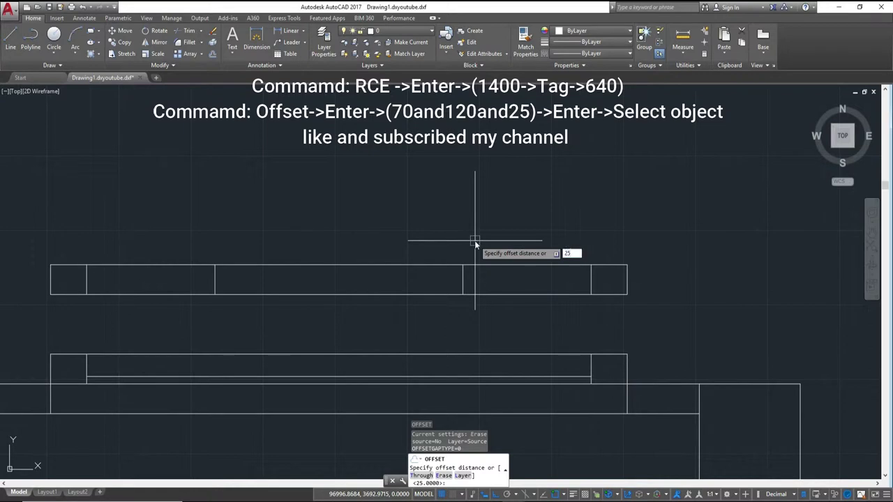
pyautogui.press('Return')
pyautogui.click(463, 279)
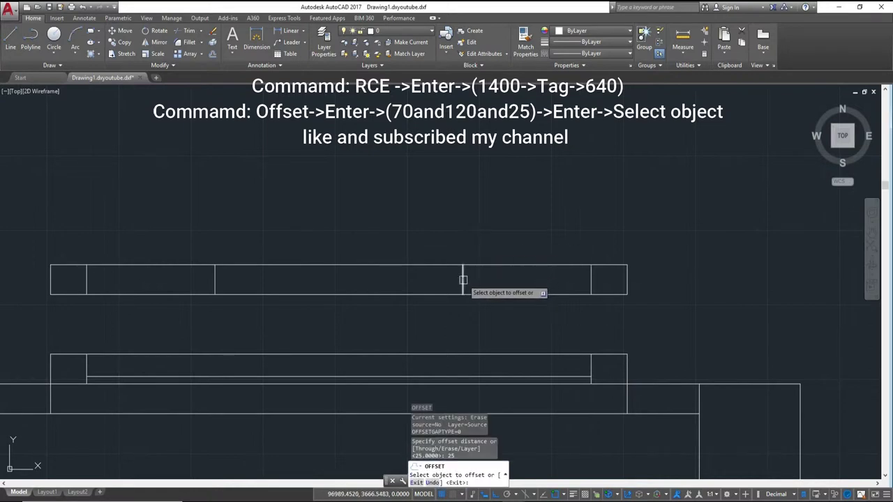
pyautogui.click(391, 279)
pyautogui.click(215, 280)
pyautogui.click(235, 275)
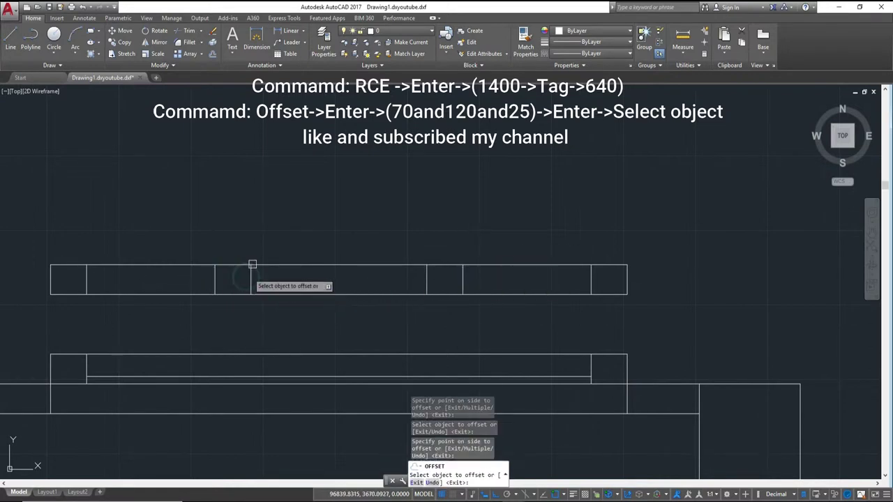
pyautogui.scroll(-2, 394, 193)
pyautogui.press('Escape')
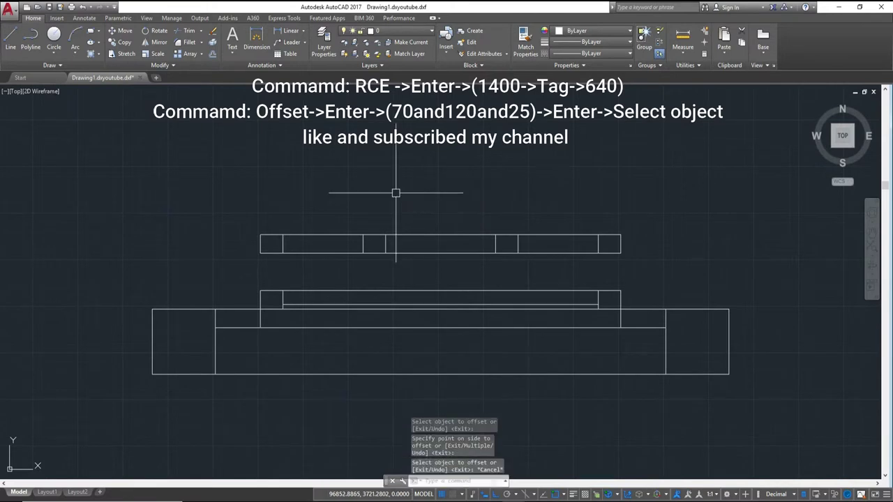
# Start the HATCH command with H for the W02 section, restarting once
pyautogui.scroll(-2, 353, 302)
pyautogui.scroll(3, 512, 279)
pyautogui.scroll(-3, 538, 319)
pyautogui.scroll(1, 433, 320)
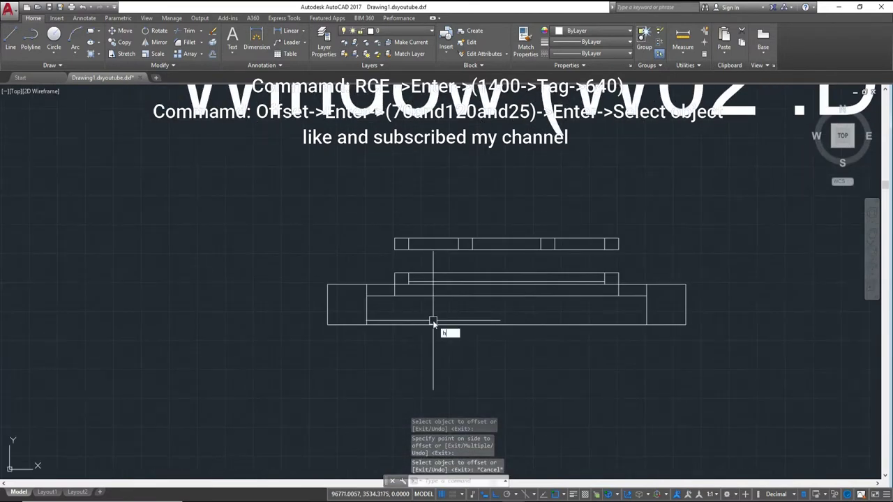
pyautogui.write('h')
pyautogui.press('Return')
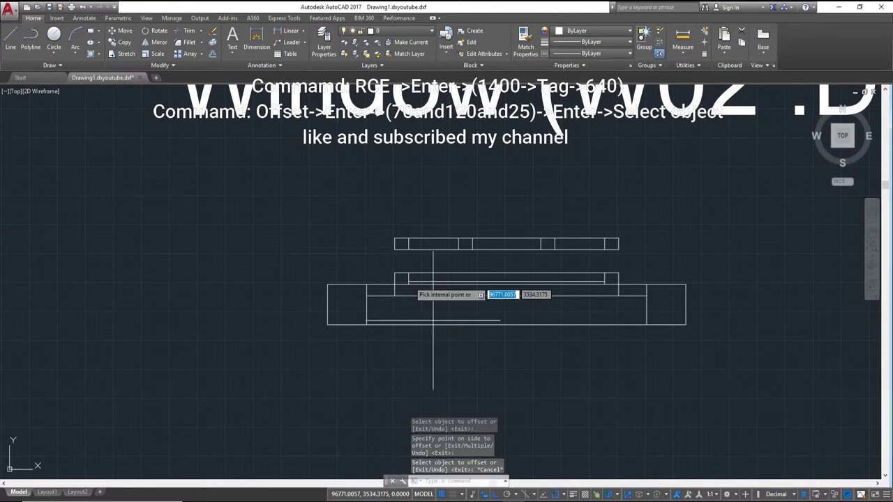
pyautogui.press('Escape')
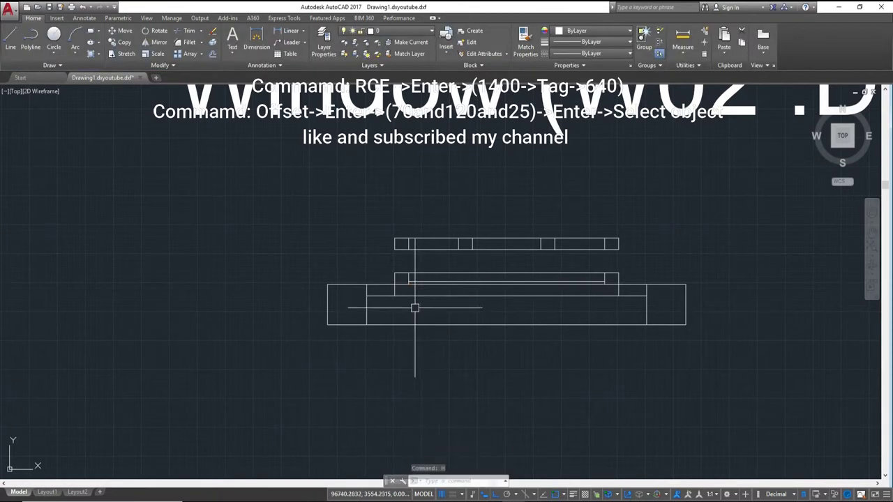
pyautogui.hotkey('ctrl', 'z')
pyautogui.hotkey('ctrl', 'z')
pyautogui.write('h')
pyautogui.press('Return')
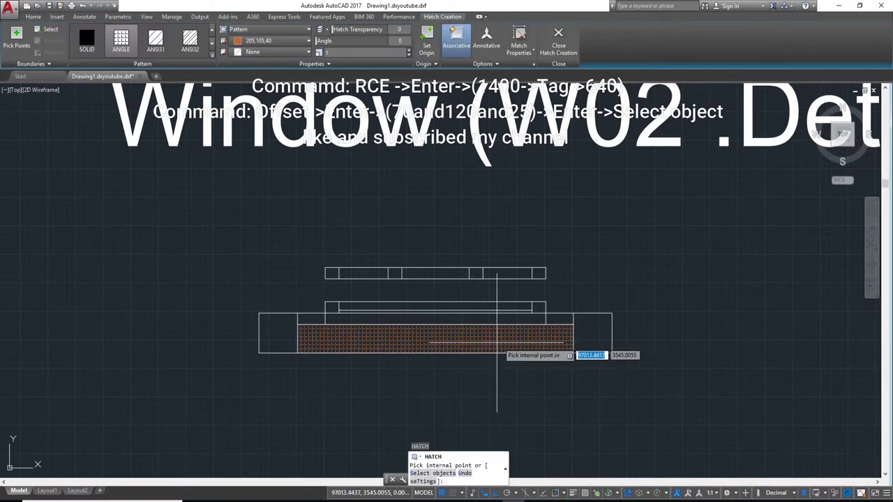
# Choose the NET3 pattern from the expanded hatch pattern gallery
pyautogui.click(212, 56)
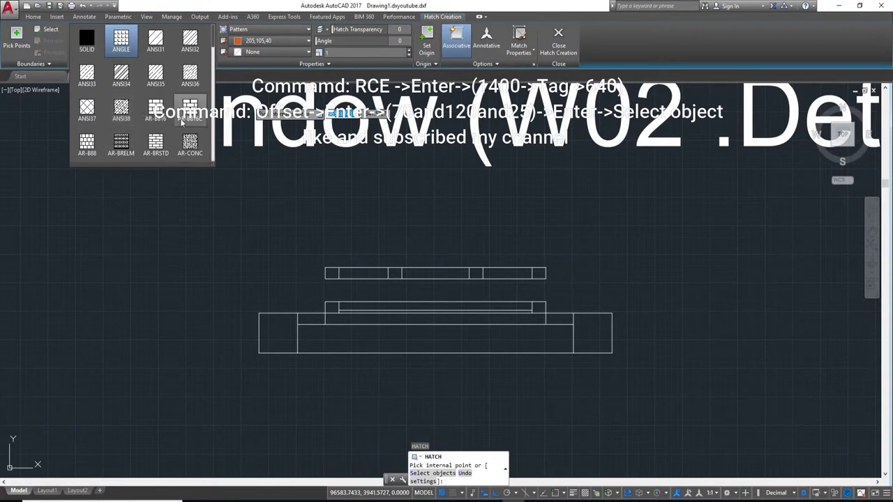
pyautogui.scroll(-2, 183, 123)
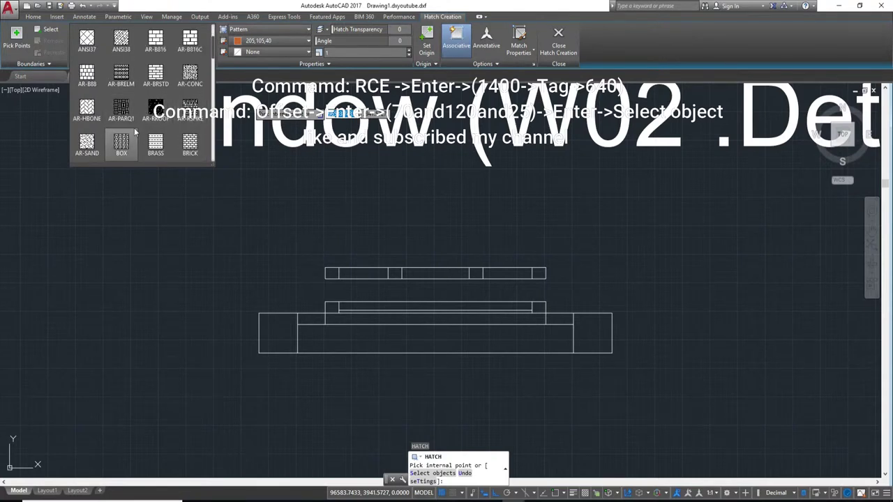
pyautogui.scroll(-2, 131, 117)
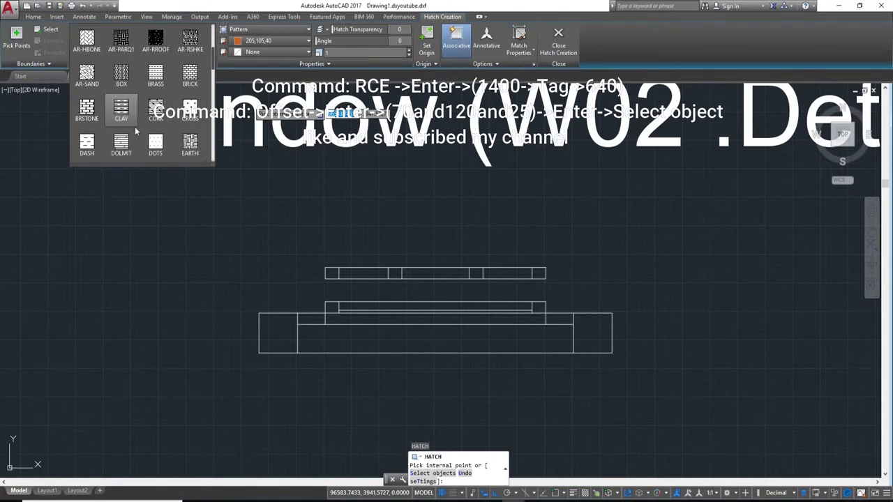
pyautogui.scroll(-4, 136, 130)
pyautogui.scroll(-2, 148, 99)
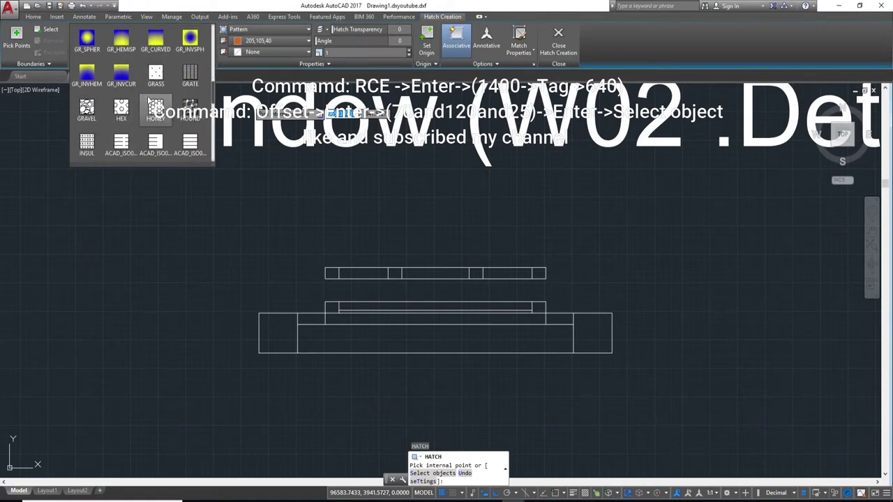
pyautogui.scroll(-4, 146, 112)
pyautogui.scroll(-4, 145, 121)
pyautogui.scroll(-4, 145, 122)
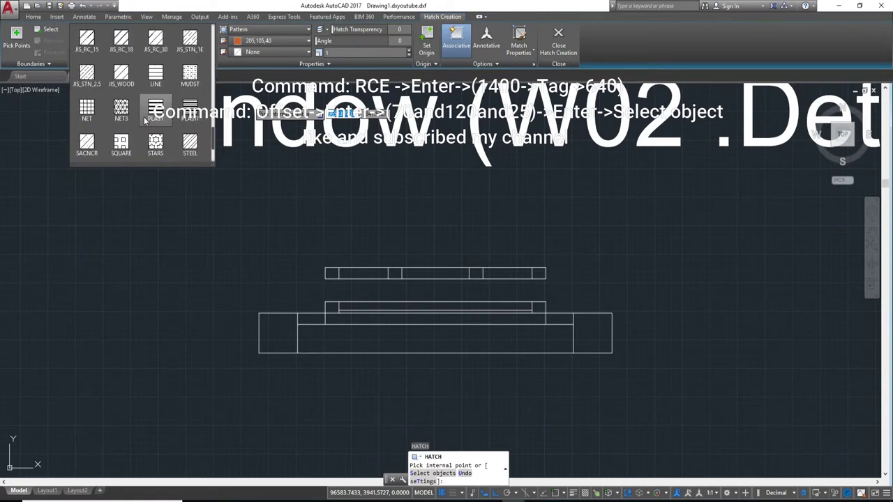
pyautogui.click(121, 109)
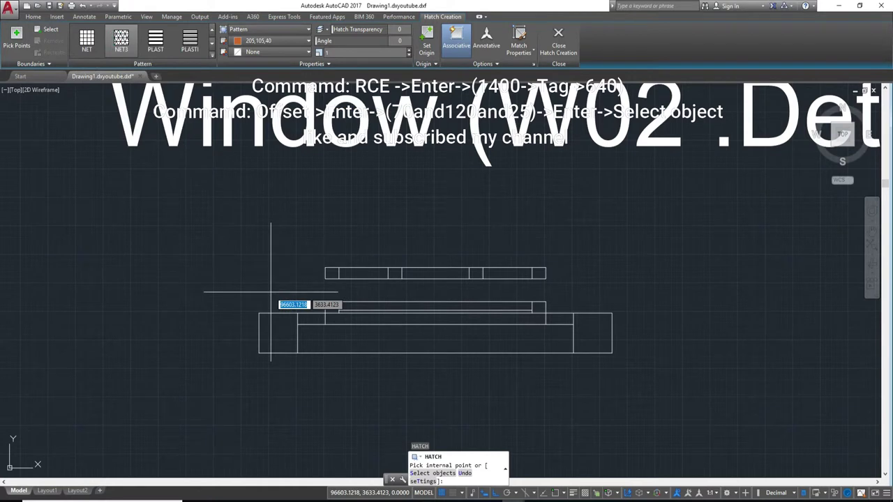
# Apply NET3 hatch to the left and right end blocks of the section
pyautogui.click(277, 332)
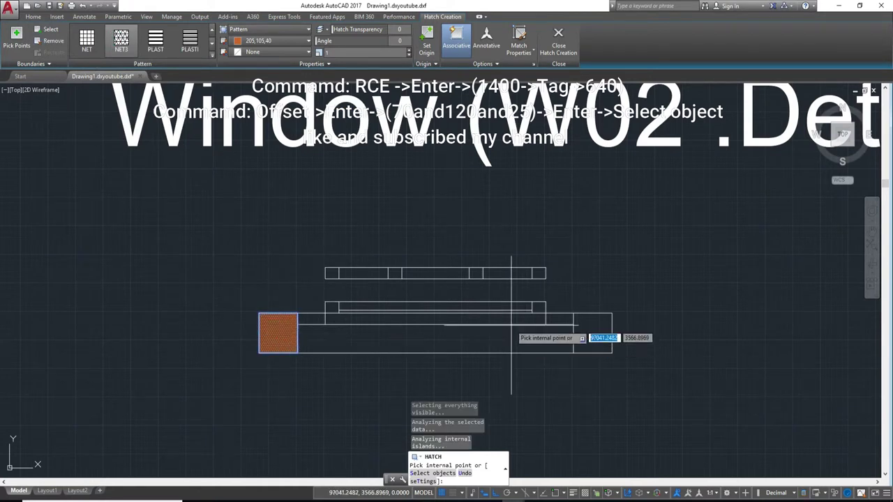
pyautogui.click(600, 332)
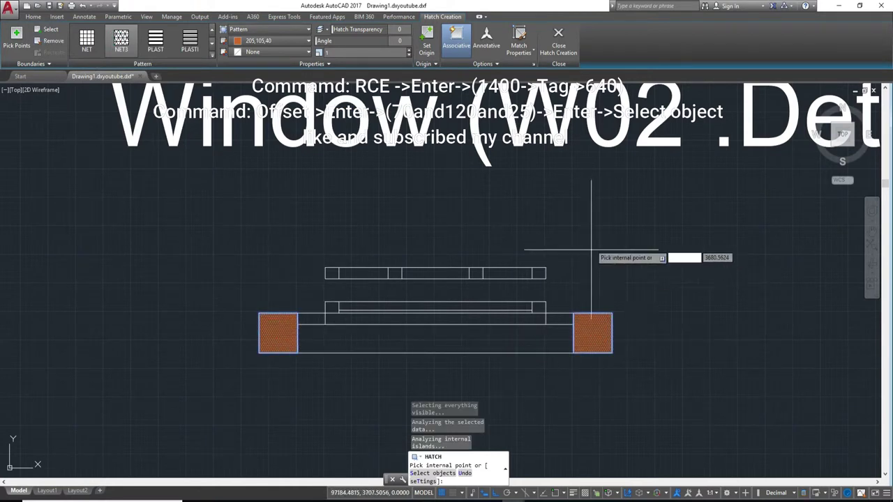
pyautogui.press('Escape')
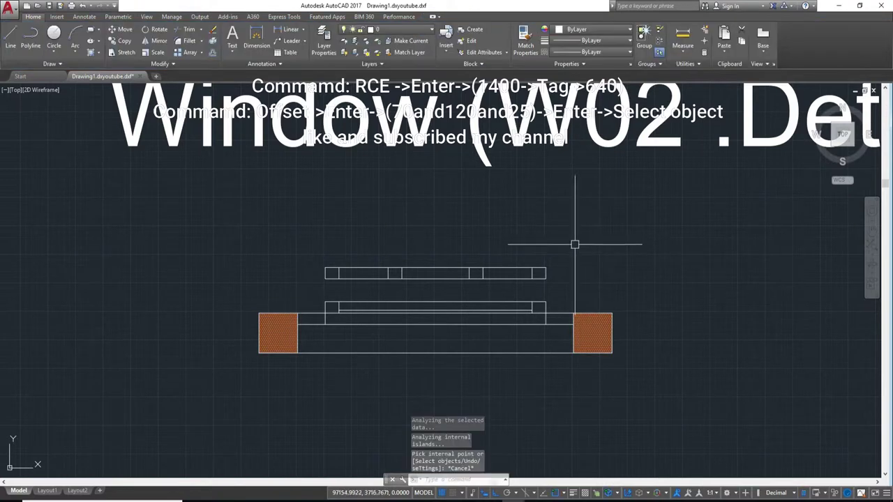
pyautogui.write('H')
# Switch to a solid orange hatch and fill the right-side rectangle
pyautogui.press('Return')
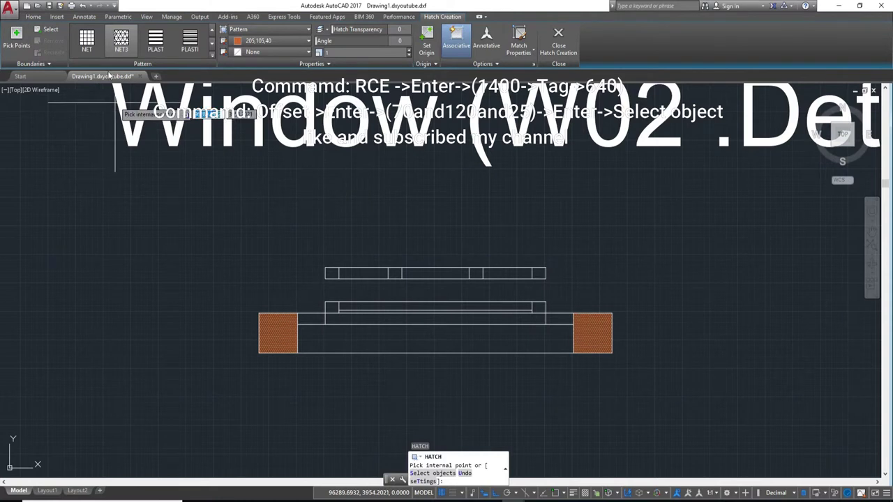
pyautogui.scroll(5, 180, 51)
pyautogui.click(87, 40)
pyautogui.scroll(3, 512, 309)
pyautogui.scroll(2, 607, 323)
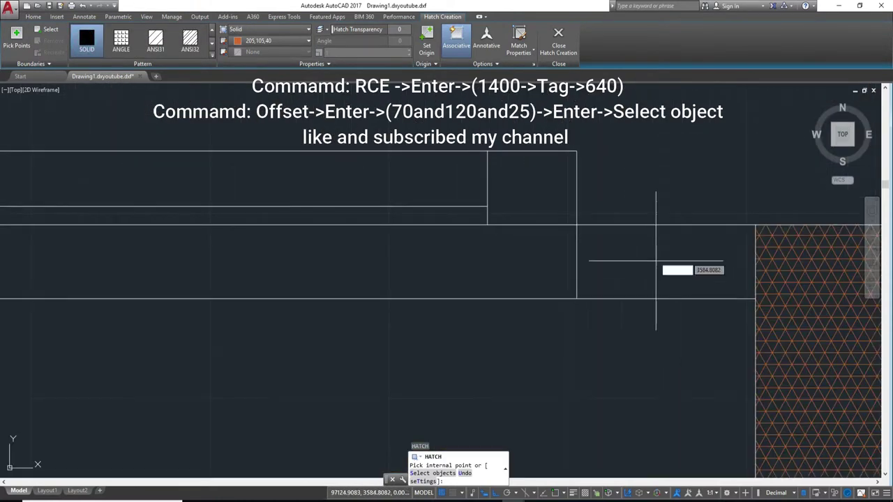
pyautogui.click(645, 257)
pyautogui.scroll(-2, 488, 209)
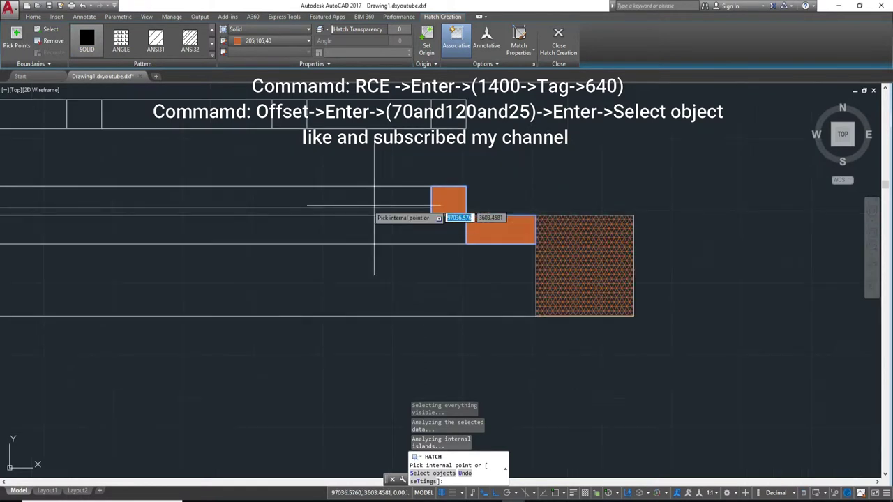
pyautogui.scroll(-2, 447, 210)
# Solid-fill the upper-left, lower-left and three top-row frame rectangles
pyautogui.click(175, 195)
pyautogui.click(137, 221)
pyautogui.click(180, 105)
pyautogui.click(337, 106)
pyautogui.click(542, 106)
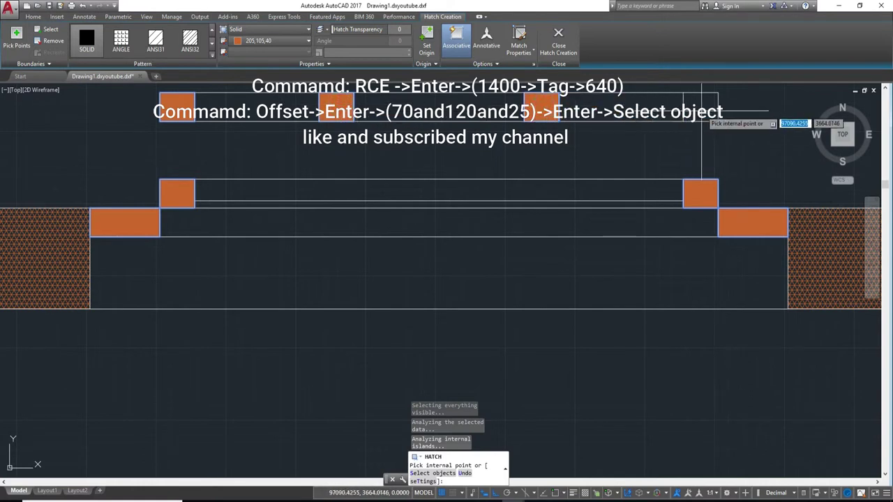
pyautogui.scroll(-5, 604, 158)
pyautogui.moveTo(497, 177); pyautogui.dragTo(551, 230, button='middle')
pyautogui.press('Escape')
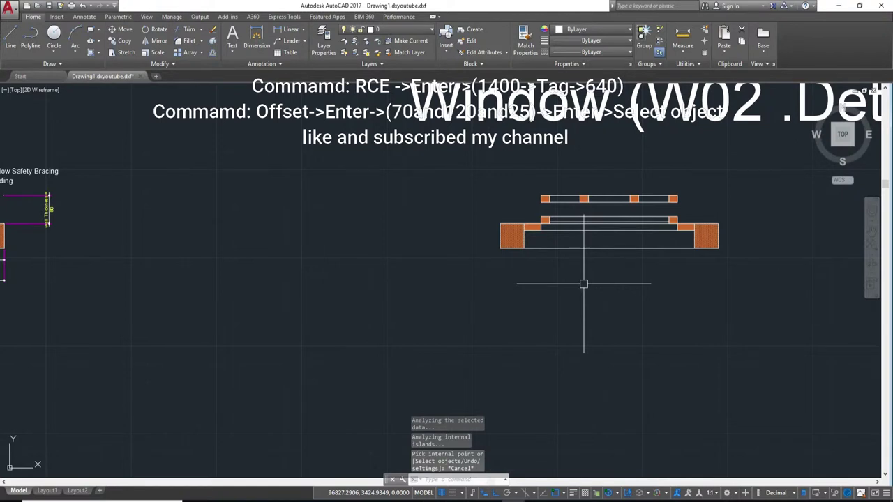
# Copy the W01 'Window Section View' caption with CO and place it beneath the W02 section
pyautogui.scroll(-2, 584, 284)
pyautogui.scroll(-2, 584, 284)
pyautogui.scroll(5, 388, 321)
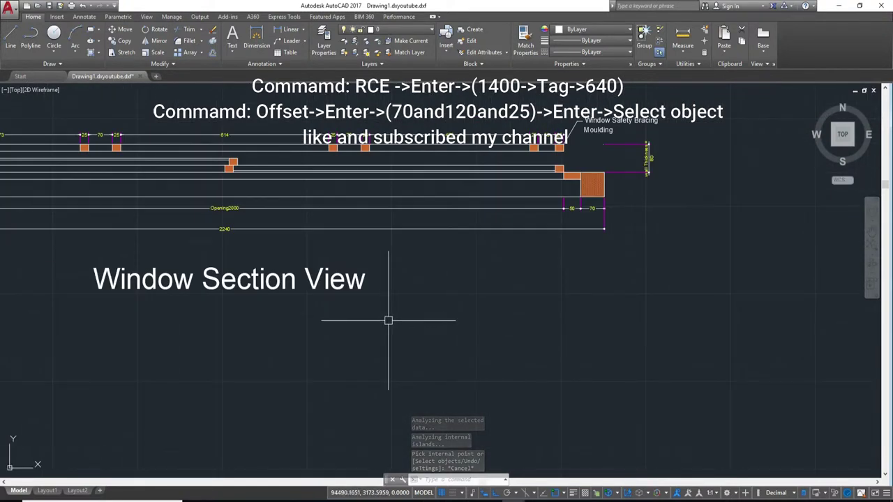
pyautogui.click(388, 321)
pyautogui.click(219, 282)
pyautogui.write('co')
pyautogui.press('Return')
pyautogui.click(181, 314)
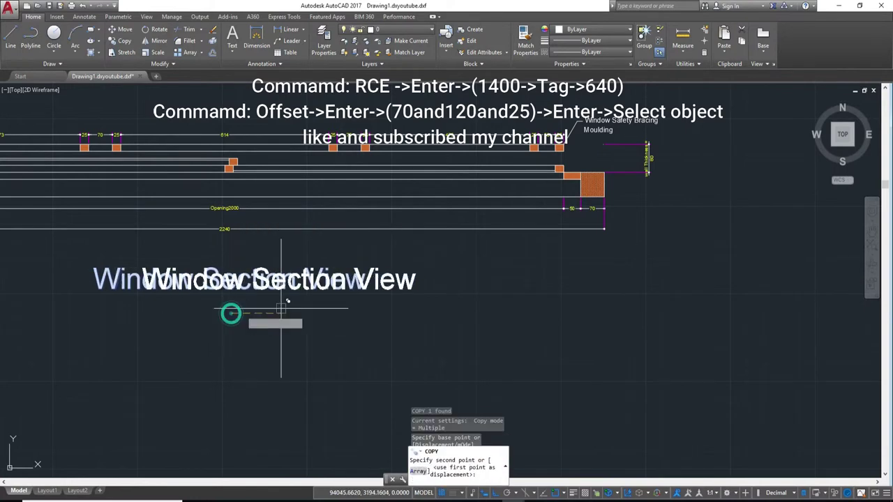
pyautogui.scroll(-3, 590, 308)
pyautogui.click(583, 316)
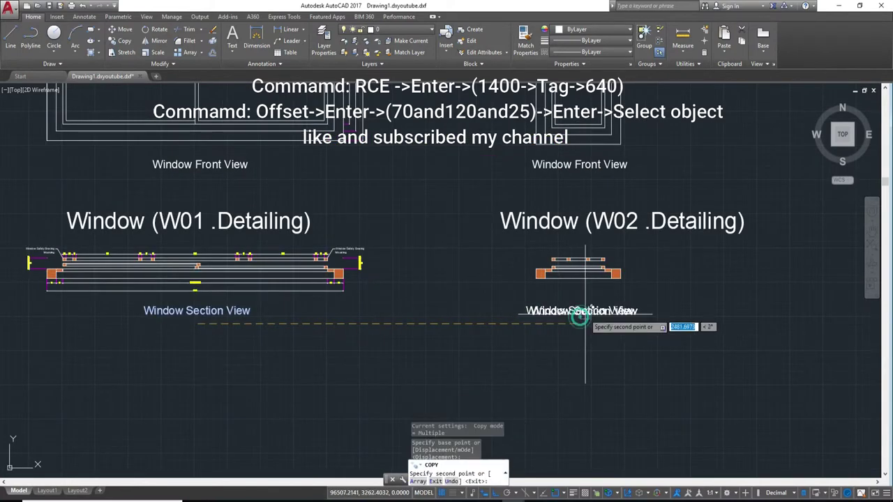
pyautogui.press('Escape')
pyautogui.scroll(2, 586, 328)
pyautogui.scroll(-2, 635, 286)
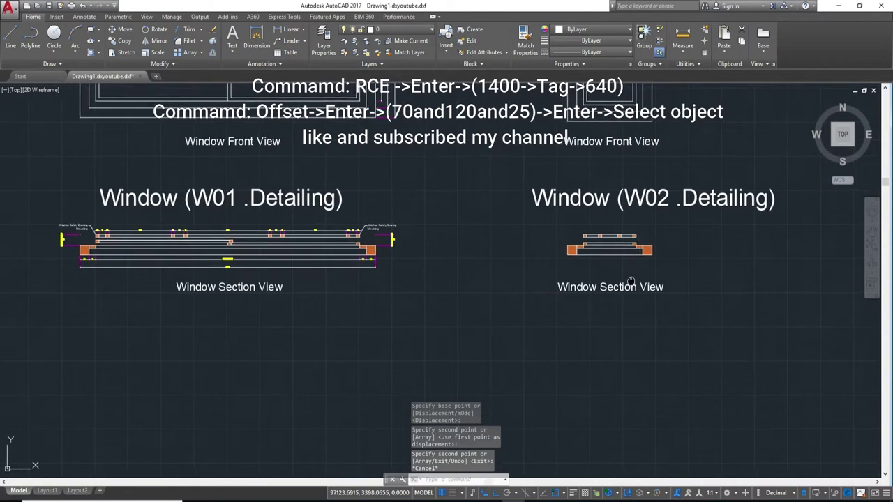
pyautogui.moveTo(631, 282); pyautogui.dragTo(559, 345, button='middle')
pyautogui.scroll(-3, 583, 267)
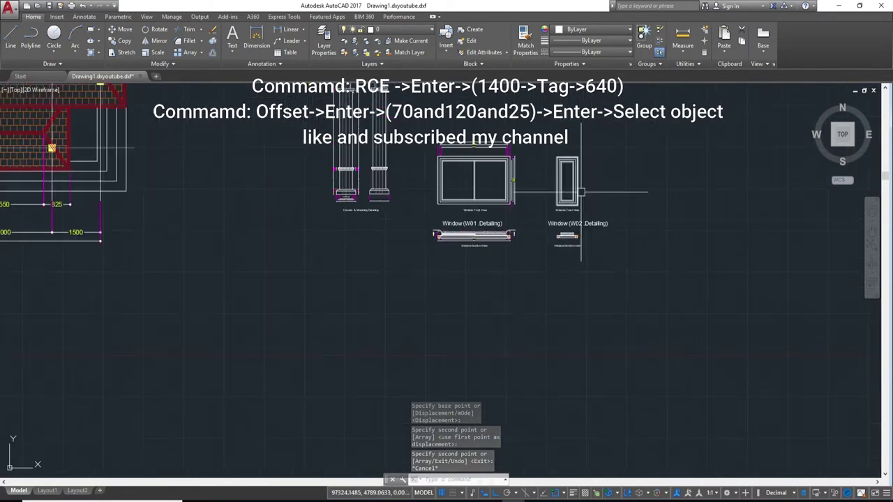
pyautogui.scroll(3, 575, 233)
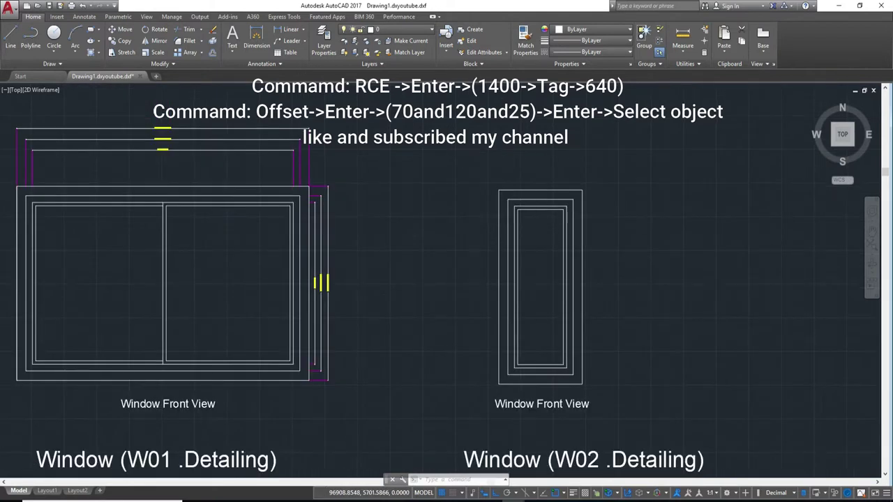
# Add a 640 linear dimension across the outer frame's top edge
pyautogui.scroll(-2, 567, 335)
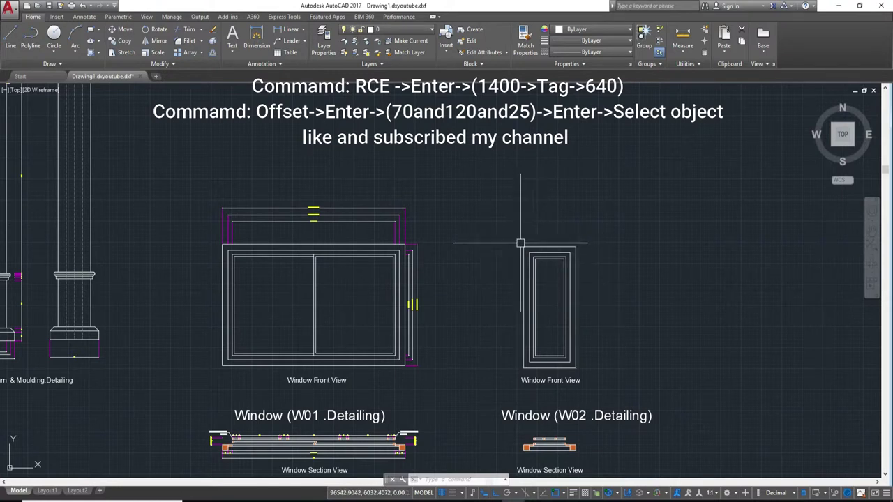
pyautogui.write('dli')
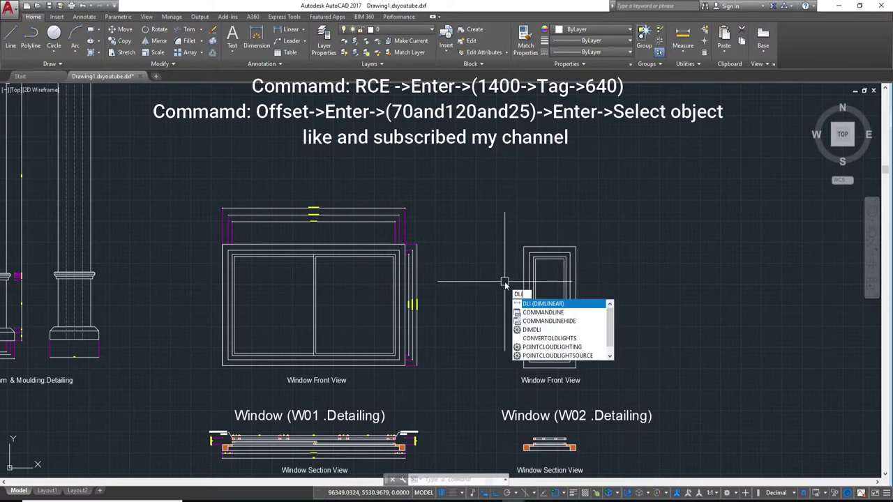
pyautogui.press('Return')
pyautogui.scroll(5, 495, 249)
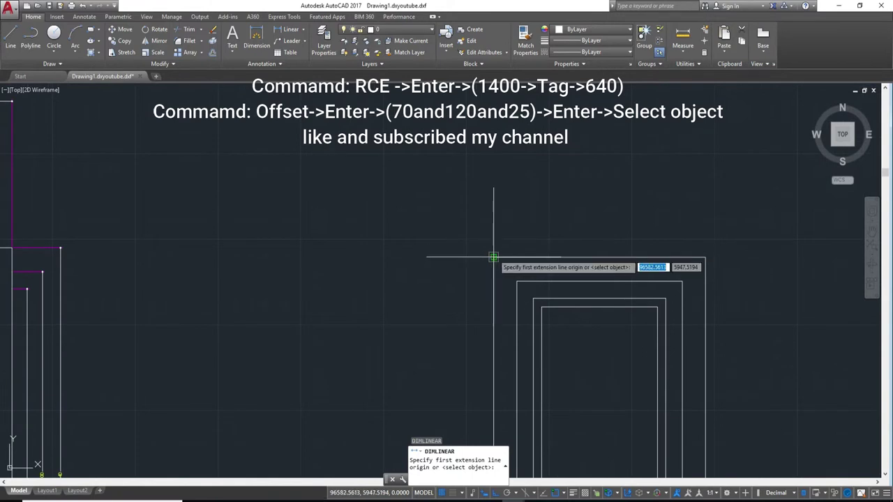
pyautogui.click(494, 257)
pyautogui.click(705, 258)
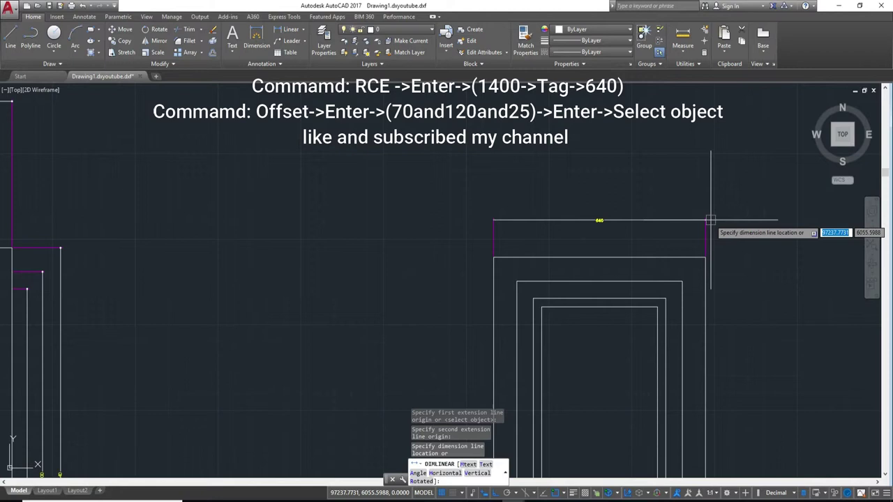
pyautogui.click(710, 220)
pyautogui.scroll(-2, 615, 203)
pyautogui.scroll(-3, 616, 203)
pyautogui.scroll(3, 615, 203)
pyautogui.scroll(1, 615, 203)
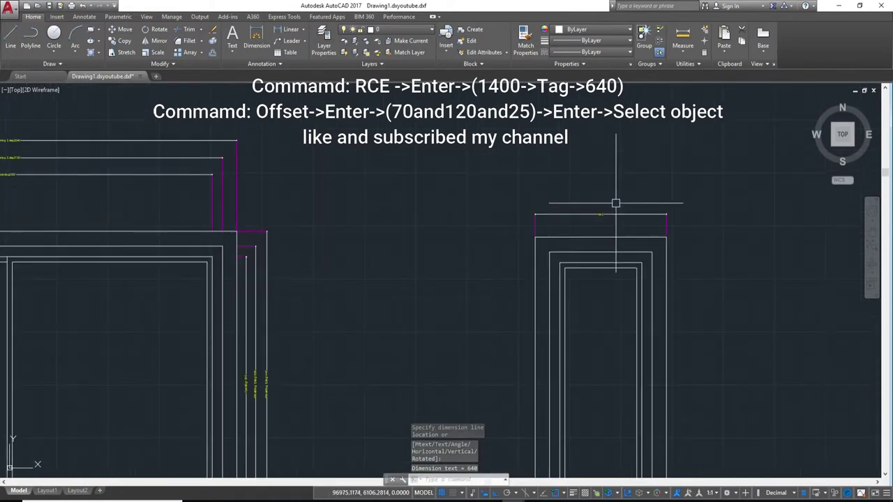
# Stack 500 and 400 linear dimensions above the 640 across the inner widths
pyautogui.write('dli')
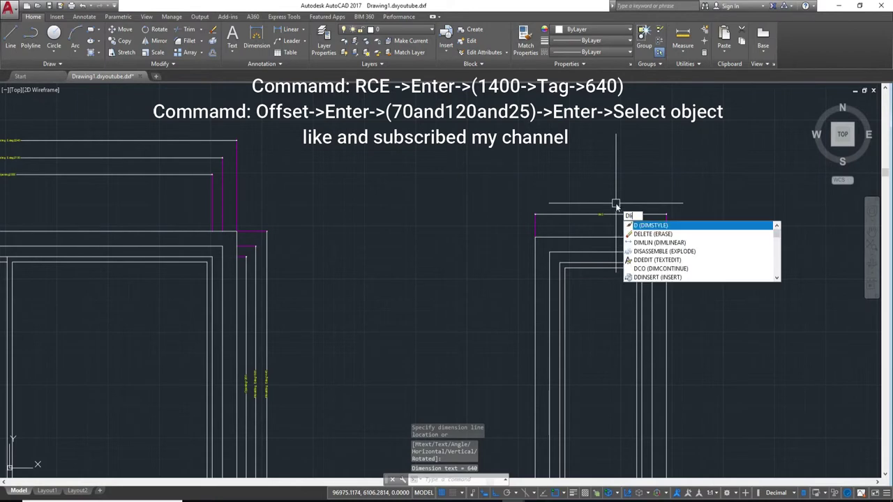
pyautogui.press('Return')
pyautogui.scroll(2, 582, 237)
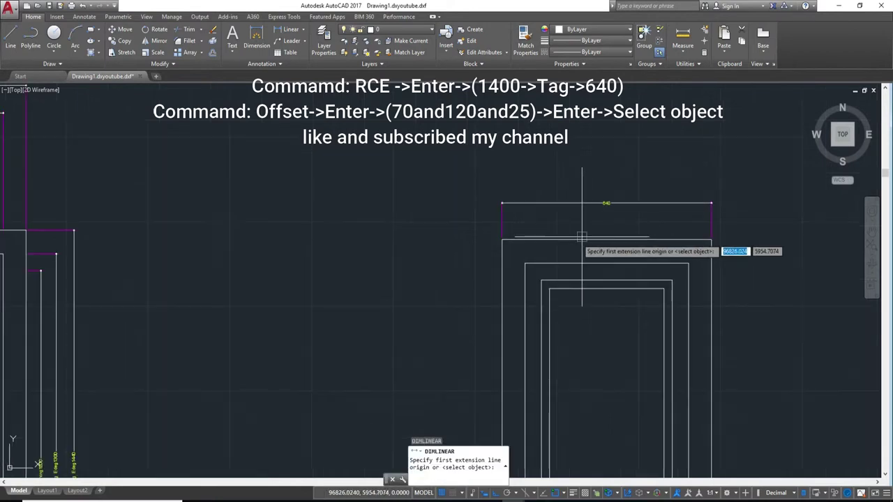
pyautogui.click(526, 263)
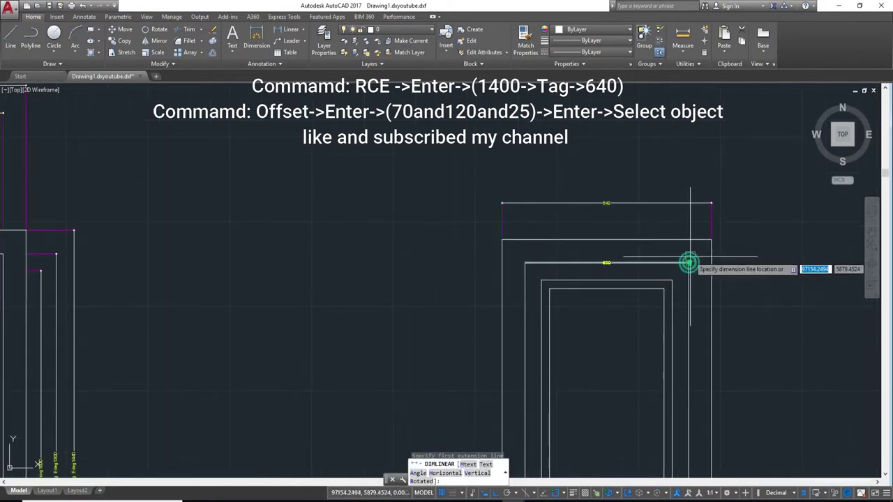
pyautogui.click(689, 263)
pyautogui.click(691, 172)
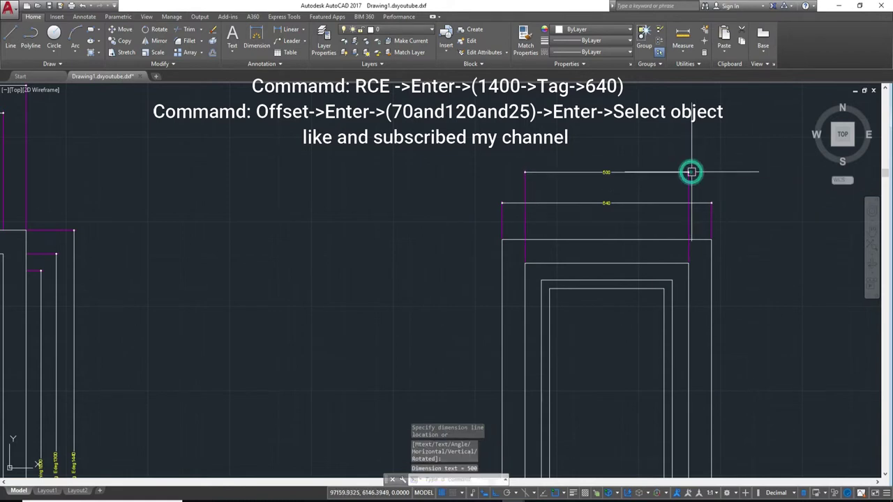
pyautogui.write('di')
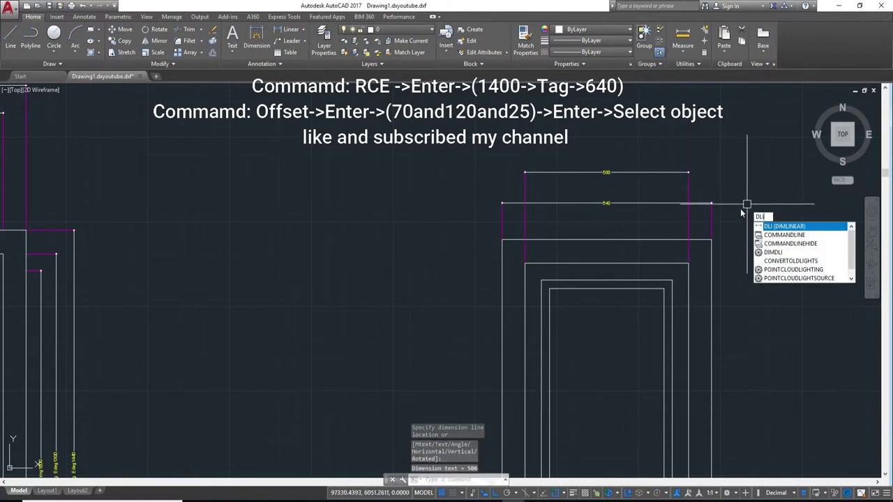
pyautogui.press('Return')
pyautogui.click(542, 281)
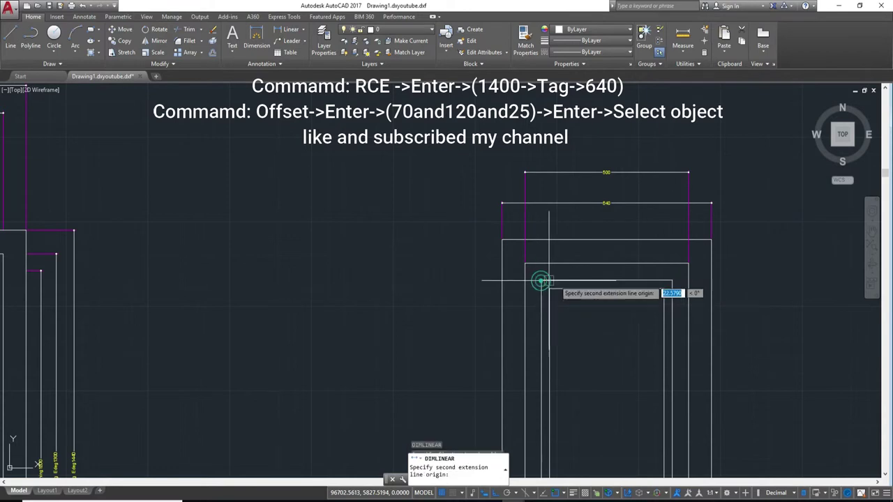
pyautogui.click(672, 281)
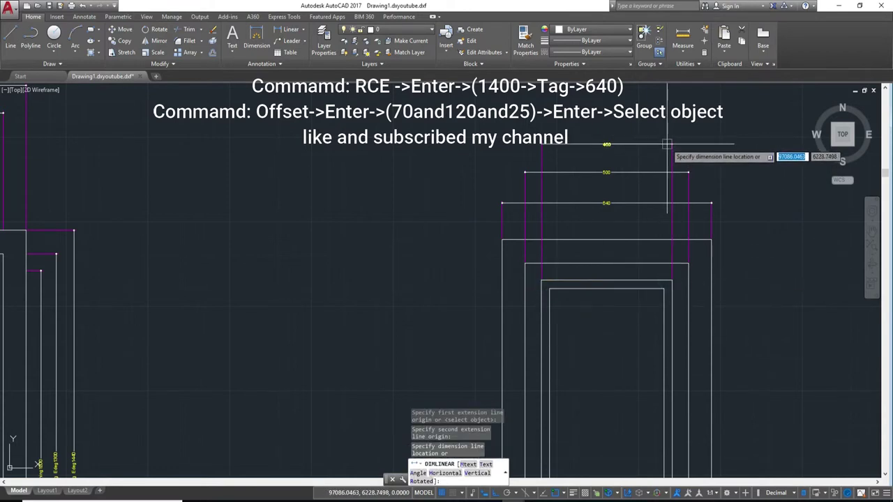
pyautogui.click(667, 143)
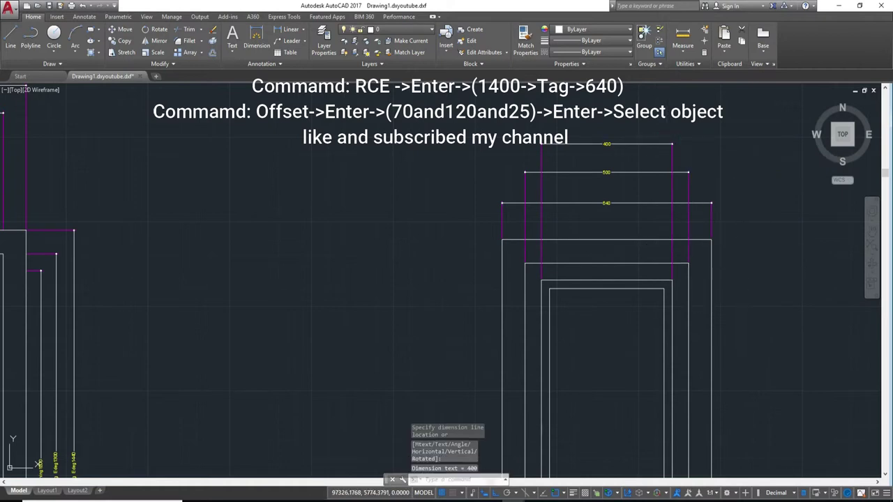
# Move the 400 and 500 dimensions' extension-line grips to fit the frame edges
pyautogui.scroll(-3, 627, 205)
pyautogui.scroll(2, 628, 205)
pyautogui.scroll(2, 589, 238)
pyautogui.click(590, 238)
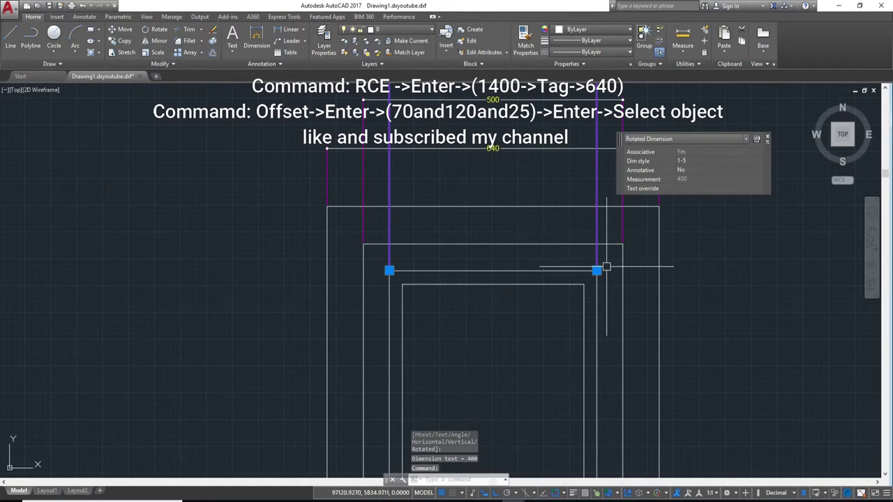
pyautogui.click(596, 271)
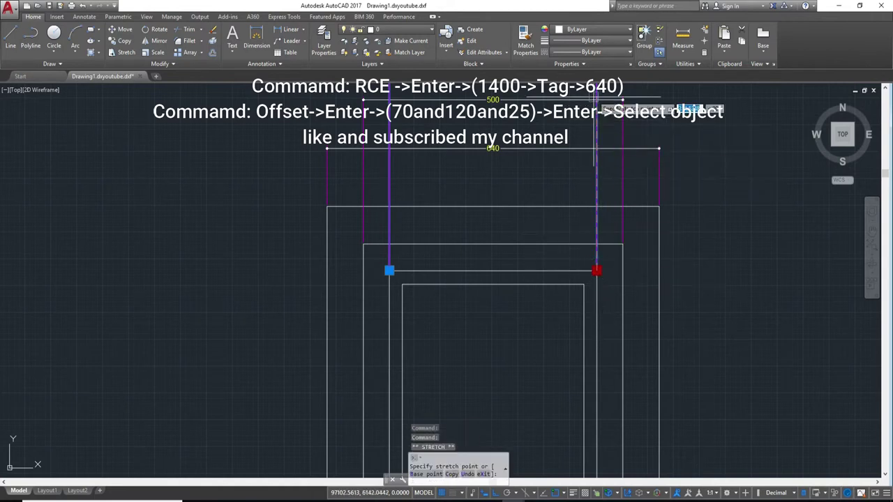
pyautogui.click(596, 100)
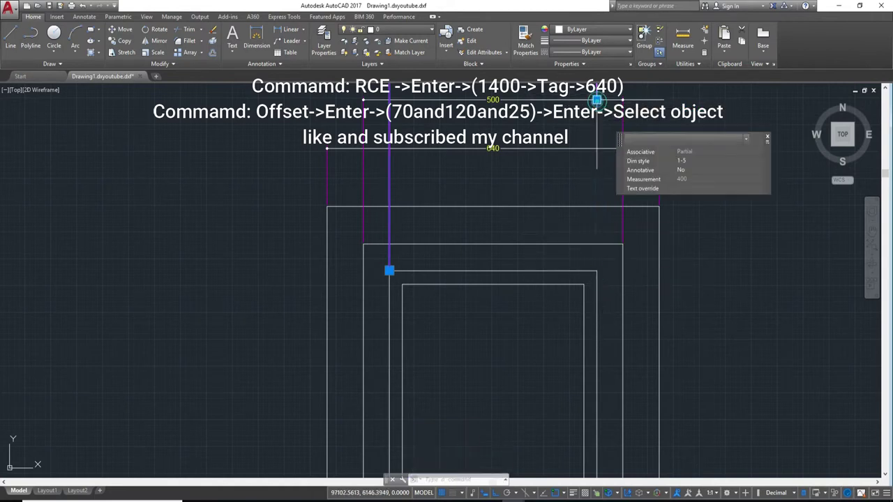
pyautogui.click(388, 271)
pyautogui.click(363, 244)
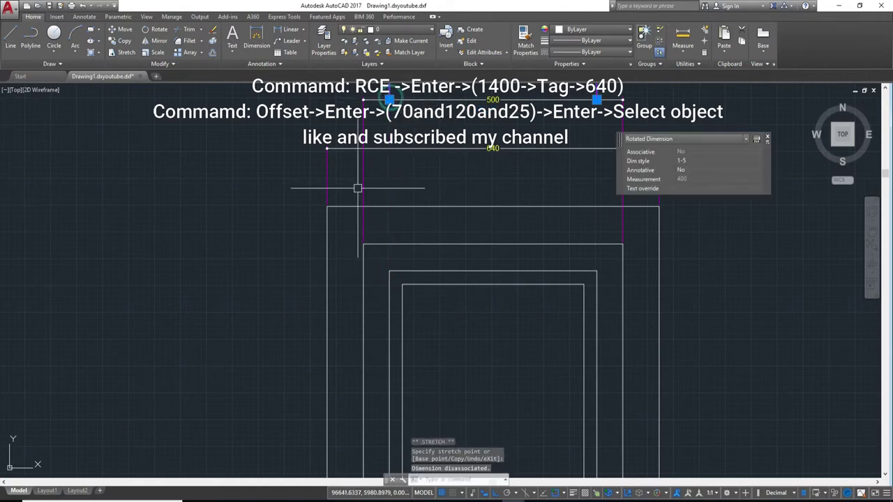
pyautogui.click(363, 243)
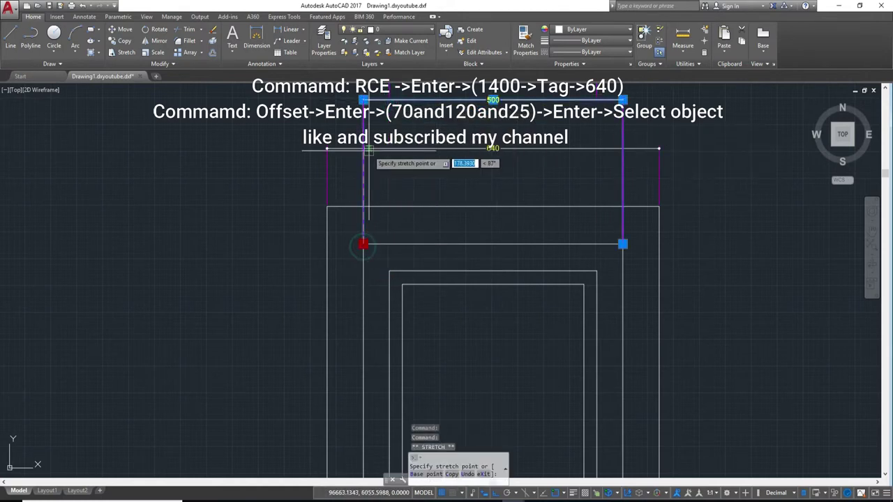
pyautogui.click(361, 148)
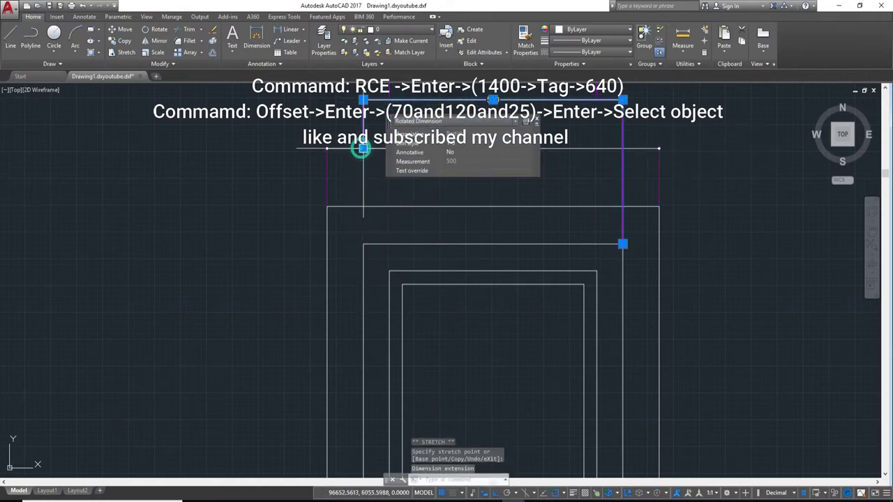
pyautogui.click(623, 244)
pyautogui.click(622, 149)
# Begin a linear dimension on the W02 front view, then cancel it unfinished
pyautogui.moveTo(624, 146); pyautogui.dragTo(658, 205, button='middle')
pyautogui.press('Escape')
pyautogui.scroll(-4, 585, 219)
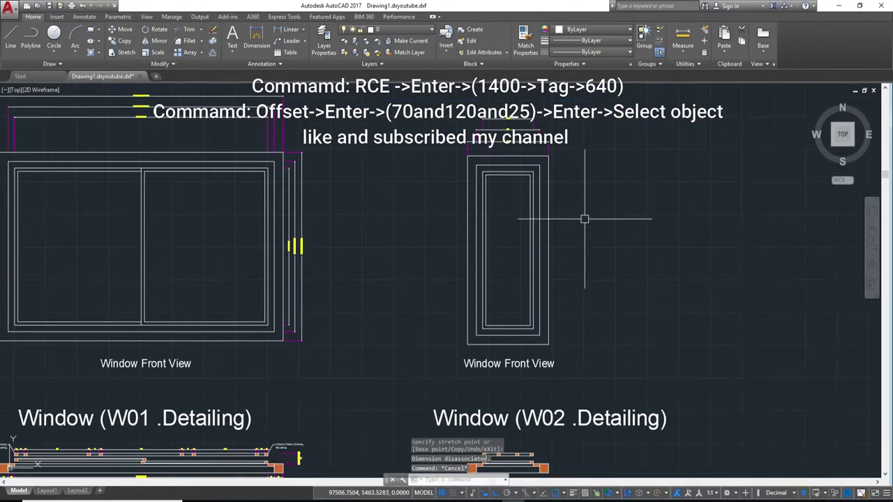
pyautogui.write('dli')
pyautogui.press('Return')
pyautogui.scroll(3, 576, 199)
pyautogui.scroll(2, 554, 160)
pyautogui.click(553, 146)
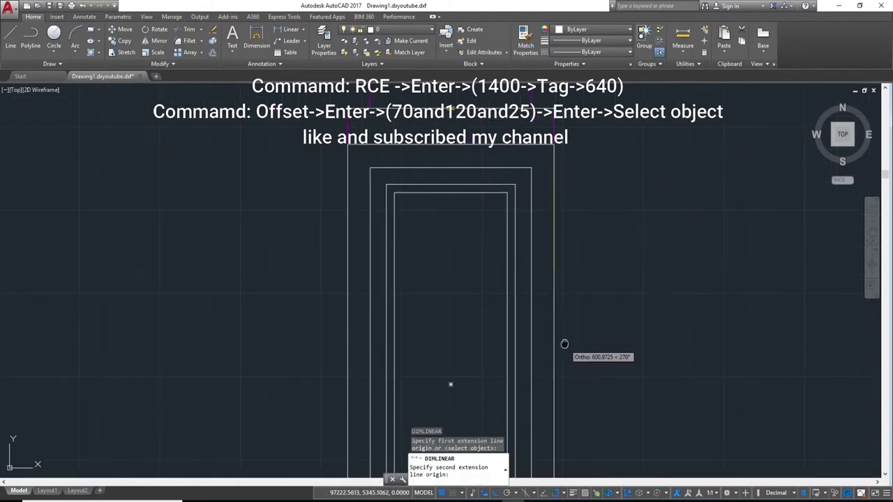
pyautogui.scroll(-4, 572, 346)
pyautogui.scroll(2, 559, 269)
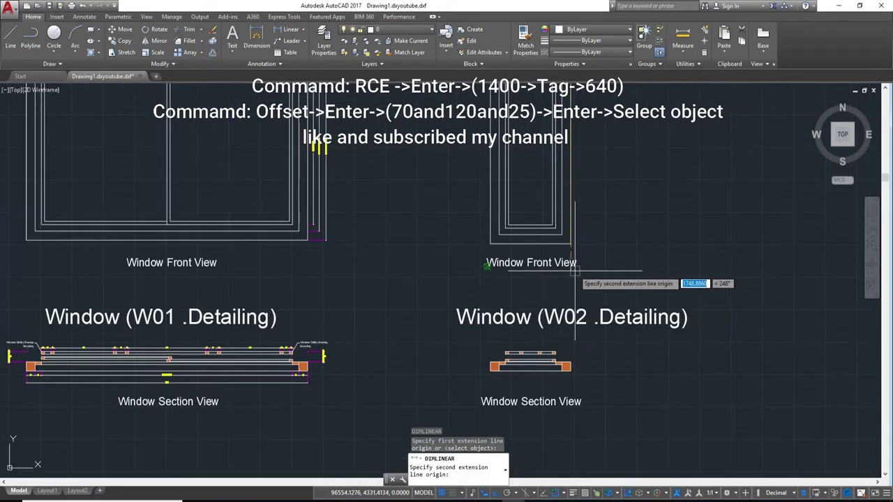
pyautogui.press('Escape')
# Copy W01's 1200, 1300 and 1440 vertical dimensions from its frame corner to W02's matching corner
pyautogui.moveTo(401, 218); pyautogui.dragTo(467, 299, button='middle')
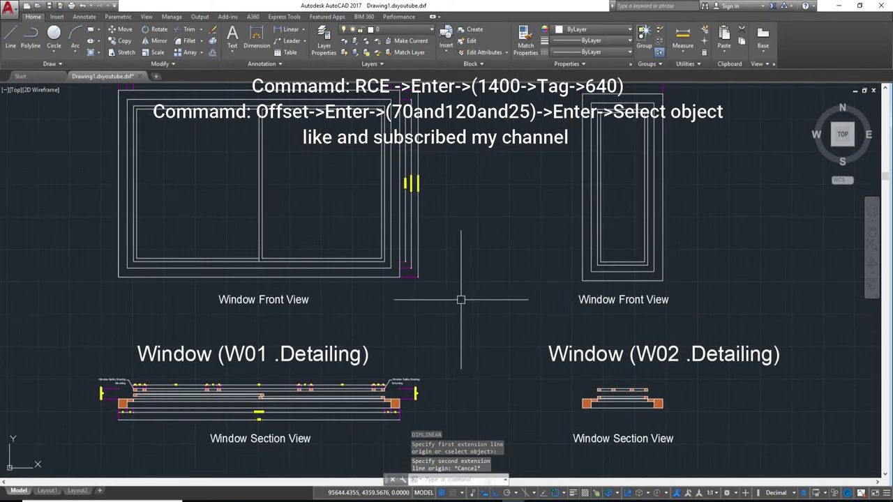
pyautogui.click(455, 291)
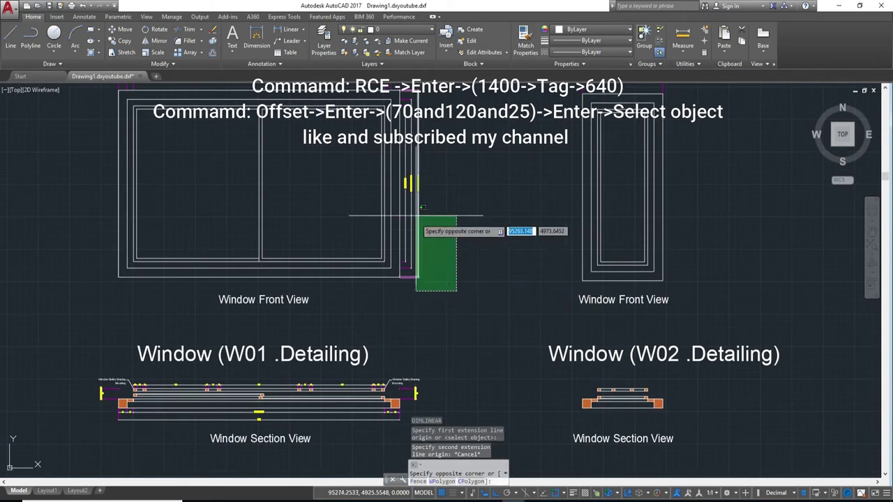
pyautogui.click(403, 145)
pyautogui.write('o')
pyautogui.press('Return')
pyautogui.scroll(4, 438, 264)
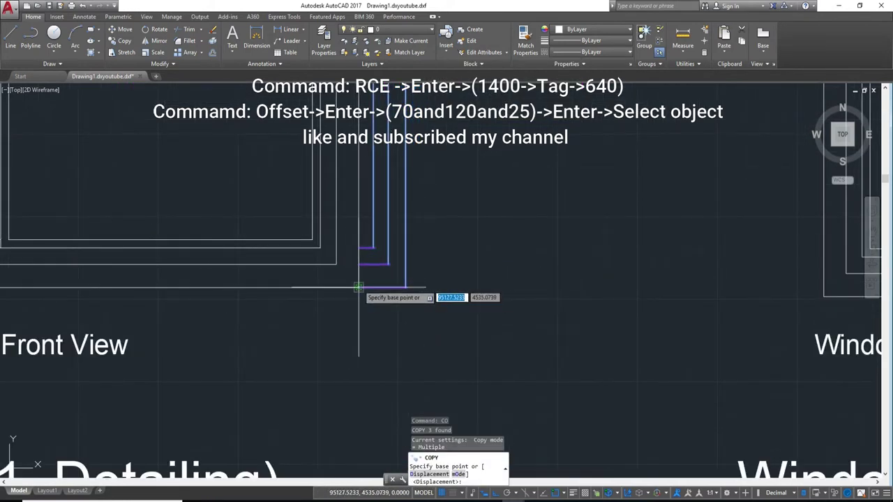
pyautogui.click(358, 285)
pyautogui.moveTo(697, 300); pyautogui.dragTo(384, 300, button='middle')
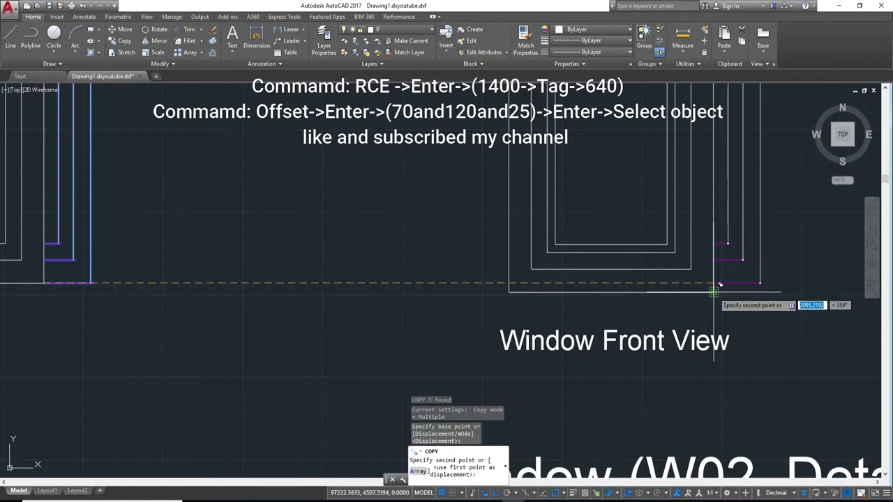
pyautogui.click(713, 292)
pyautogui.press('Escape')
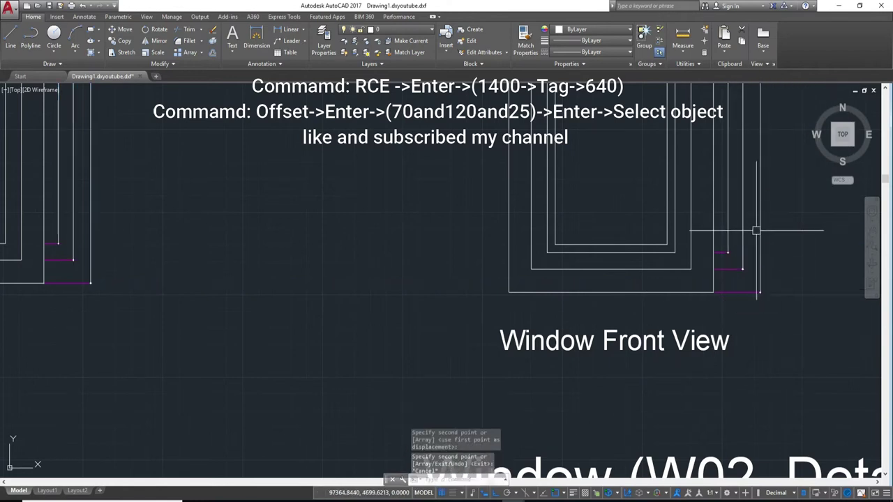
pyautogui.scroll(-3, 616, 212)
pyautogui.scroll(5, 616, 212)
pyautogui.scroll(-3, 527, 345)
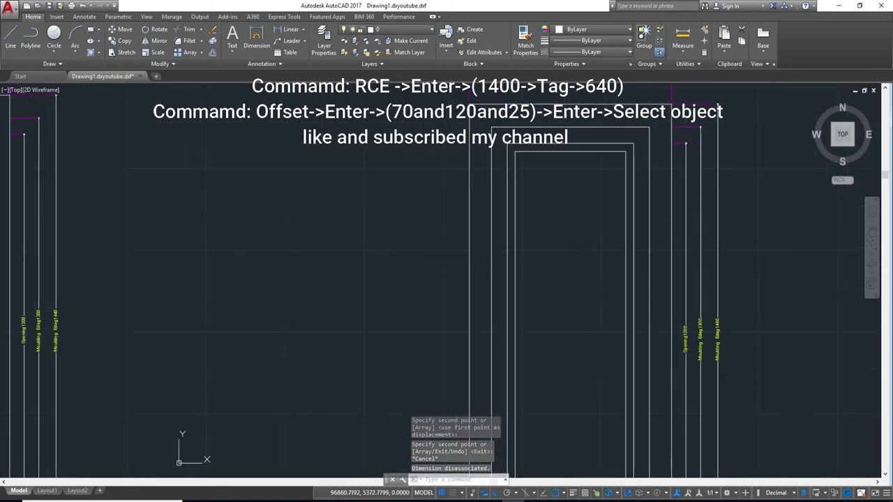
pyautogui.scroll(-2, 528, 345)
pyautogui.scroll(5, 527, 345)
pyautogui.scroll(-2, 415, 205)
pyautogui.scroll(-2, 417, 204)
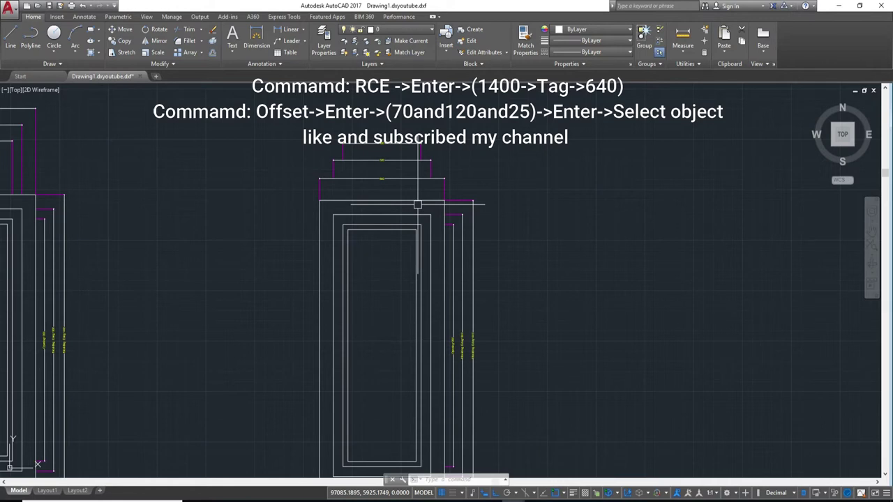
# Relabel the 400 top dimension of W02 as Opening400
pyautogui.scroll(2, 417, 204)
pyautogui.scroll(4, 402, 164)
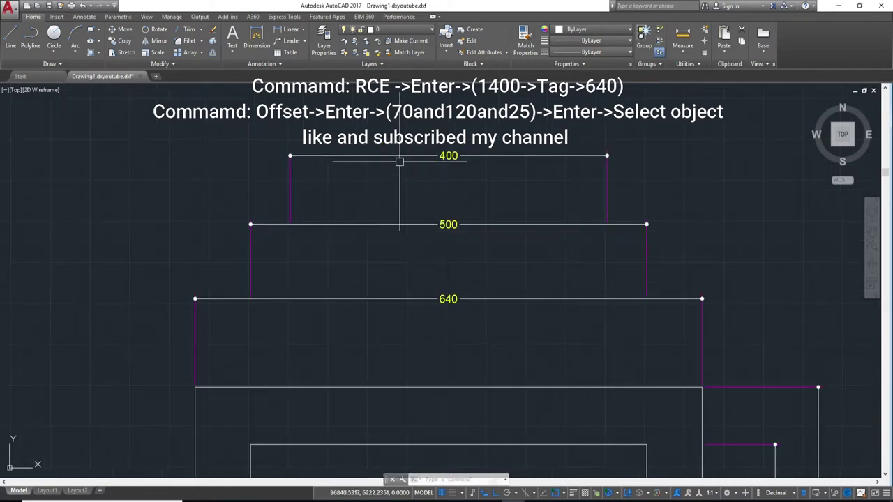
pyautogui.doubleClick(446, 157)
pyautogui.write('%%c')
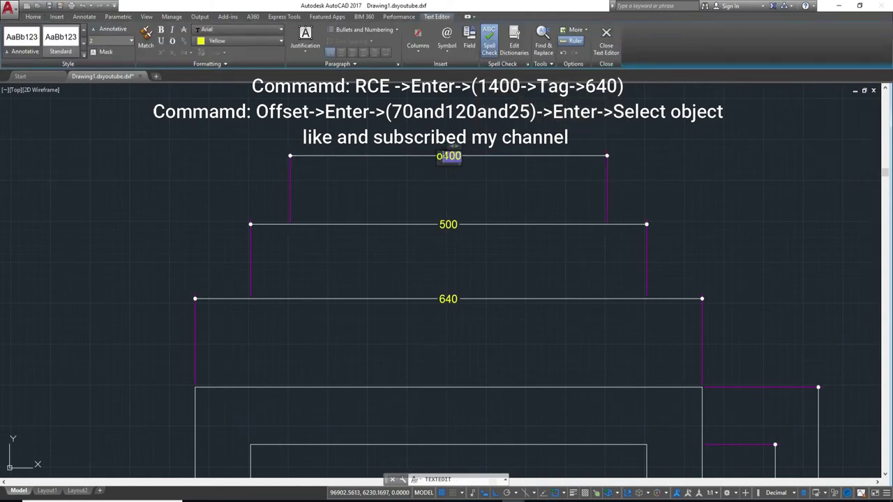
pyautogui.write('p')
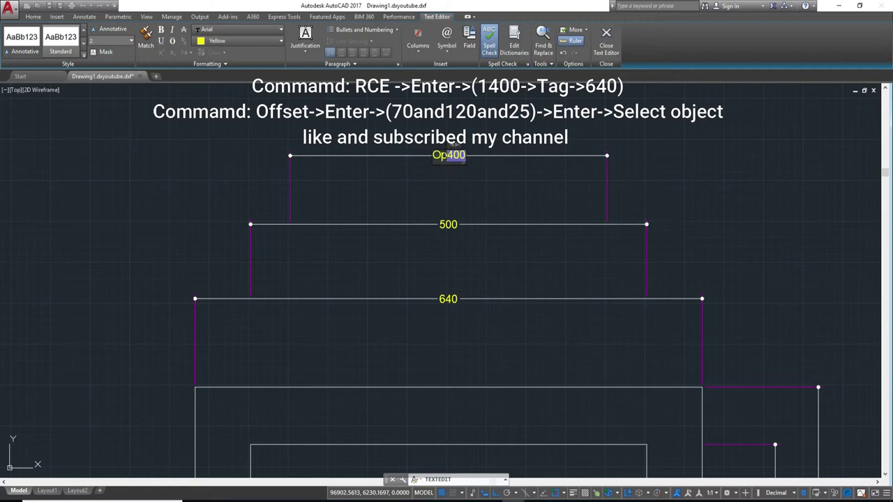
pyautogui.write('en')
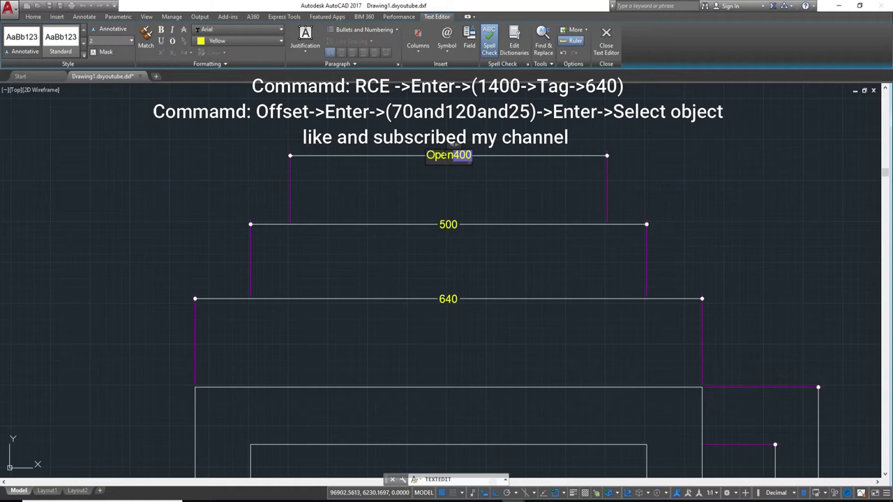
pyautogui.write('ing')
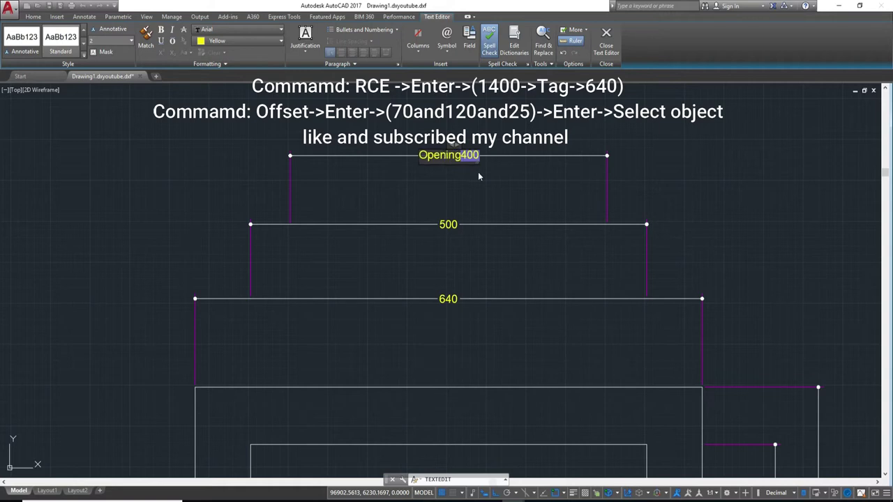
pyautogui.click(479, 177)
# Prefix the 500 and 640 top dimensions with Moulding, giving Moulding500 and Moulding640
pyautogui.click(454, 216)
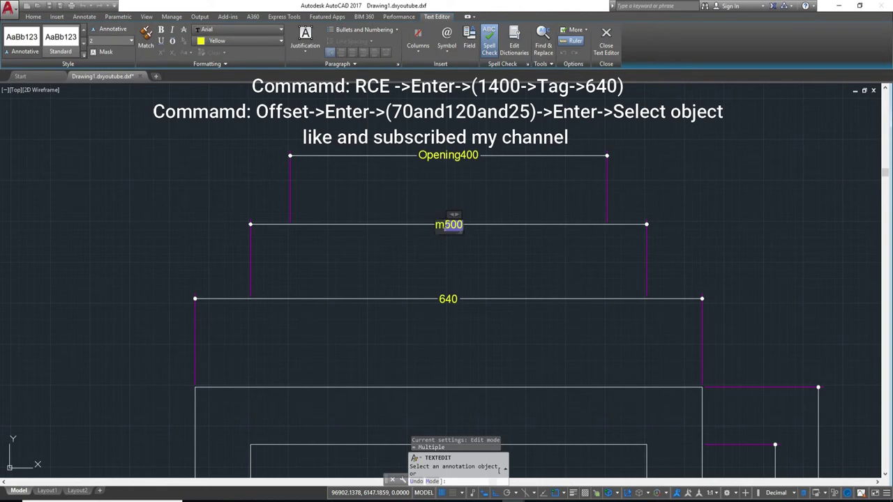
pyautogui.write('M')
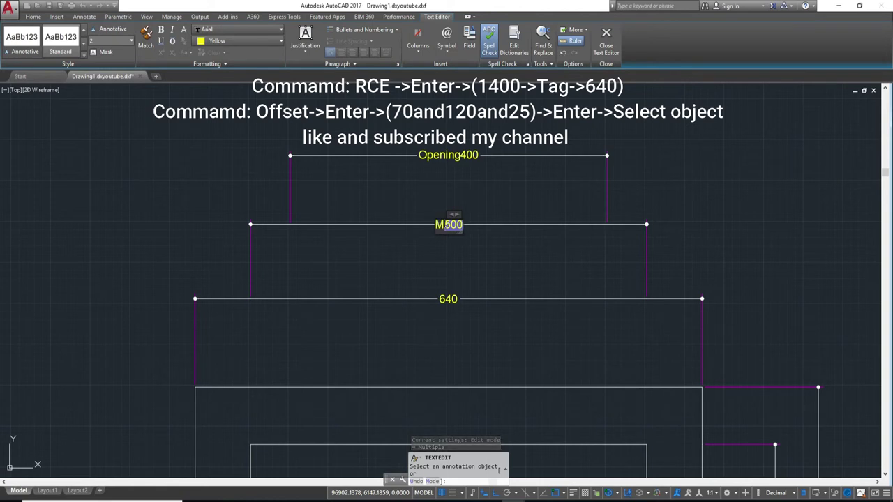
pyautogui.write('o')
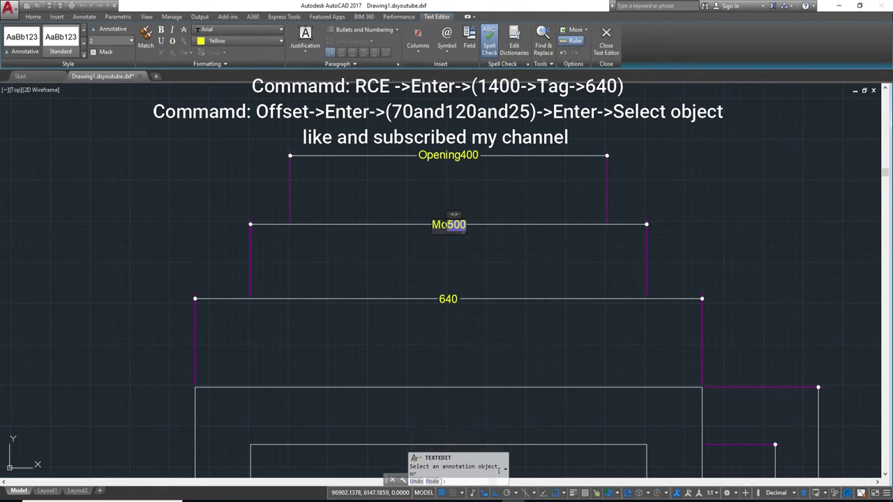
pyautogui.write('uldi')
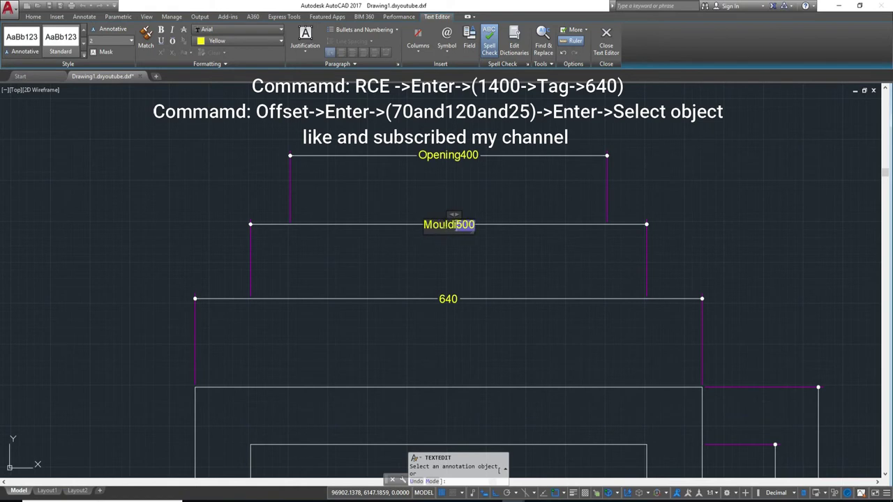
pyautogui.write('ng')
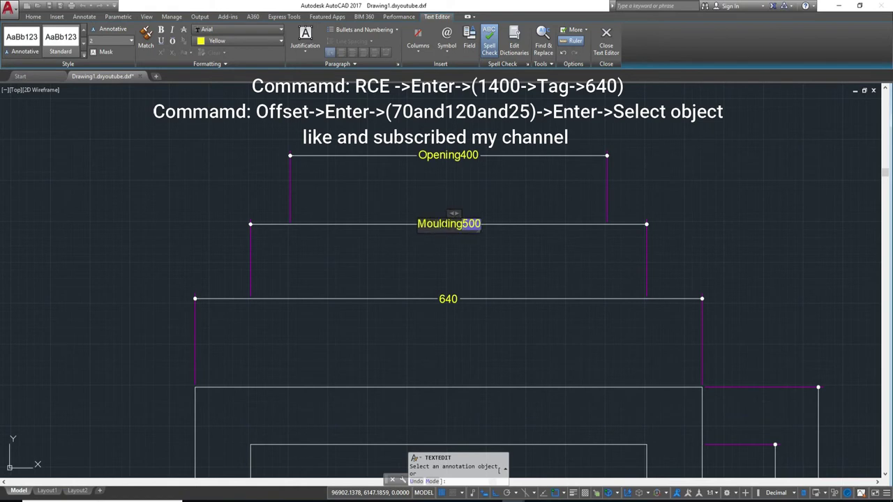
pyautogui.moveTo(461, 224); pyautogui.dragTo(424, 224)
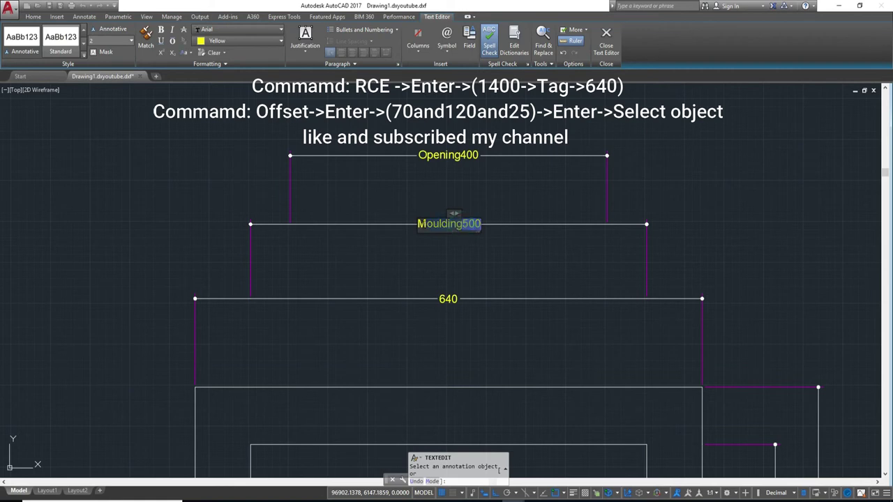
pyautogui.click(439, 300)
pyautogui.click(440, 298)
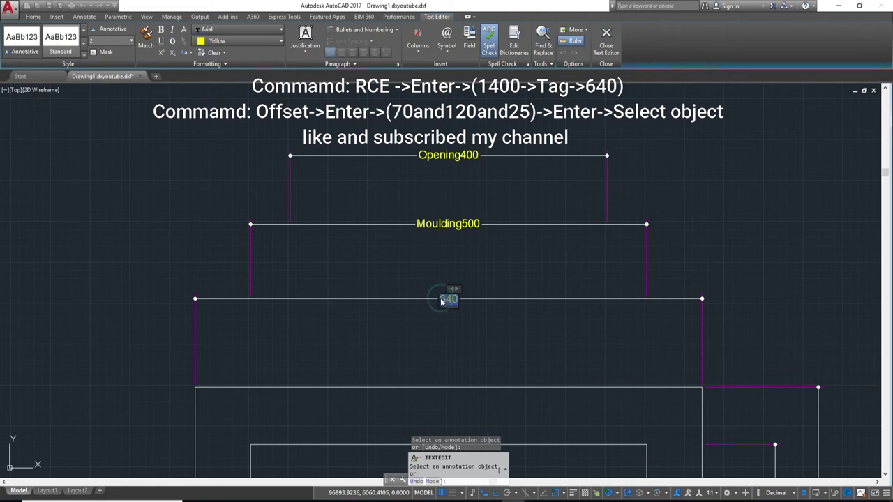
pyautogui.write('Moulding')
pyautogui.click(517, 271)
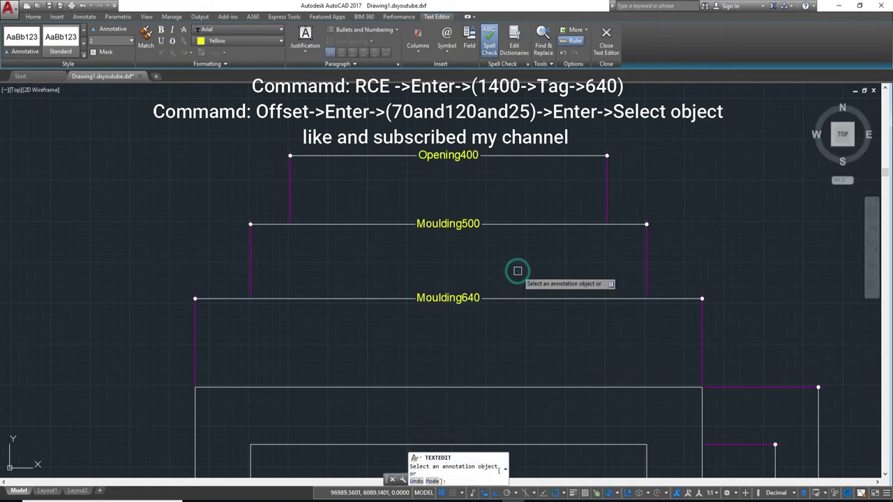
pyautogui.press('Escape')
# Select the Window (W02 .Detailing) heading and start a MOVE with a base point picked
pyautogui.scroll(-5, 519, 279)
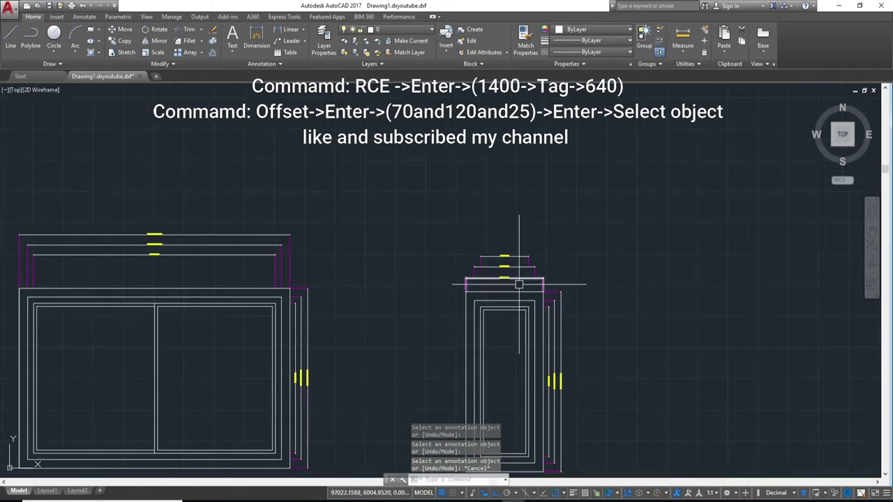
pyautogui.moveTo(519, 280); pyautogui.dragTo(562, 238, button='middle')
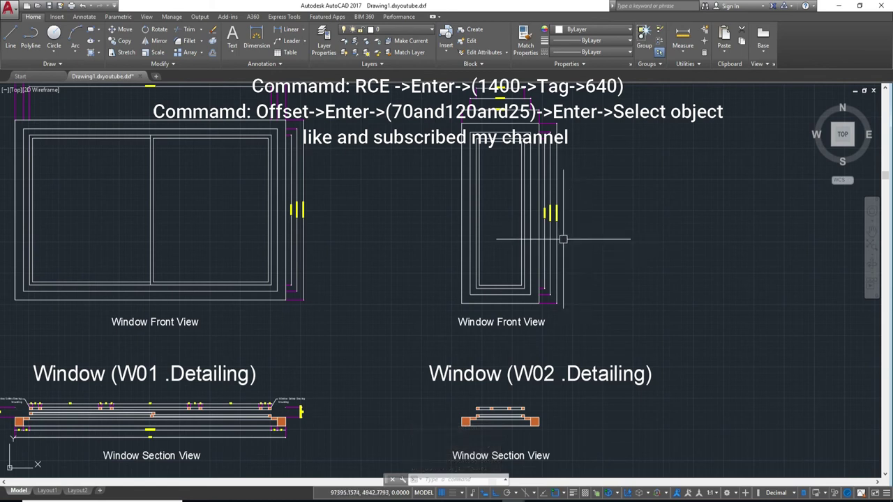
pyautogui.scroll(5, 564, 237)
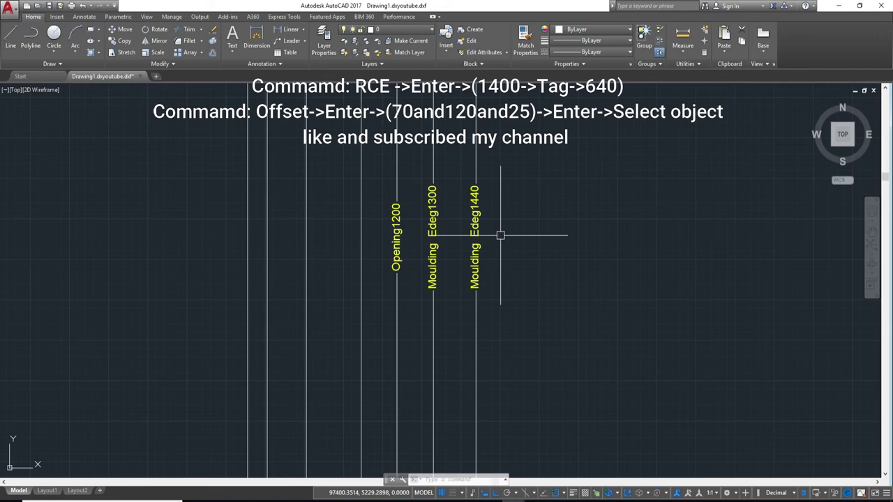
pyautogui.scroll(-3, 516, 248)
pyautogui.scroll(-2, 533, 259)
pyautogui.scroll(-2, 502, 265)
pyautogui.scroll(-2, 593, 265)
pyautogui.scroll(-1, 593, 269)
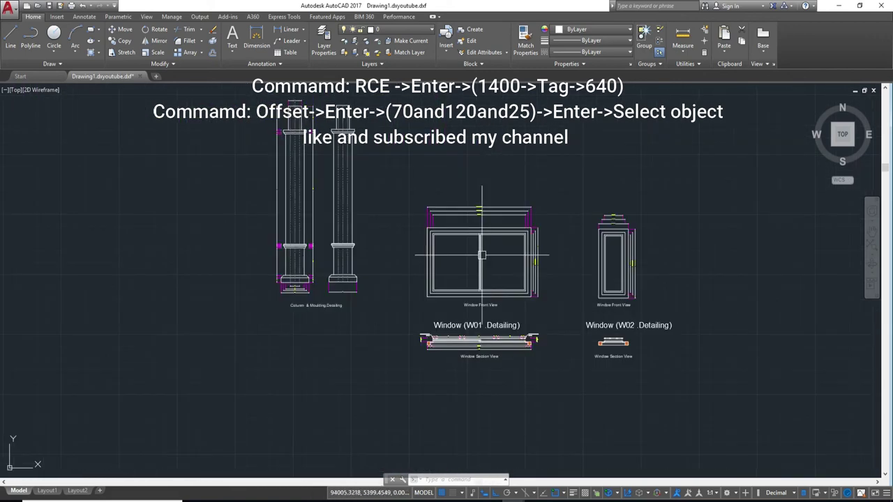
pyautogui.scroll(2, 489, 303)
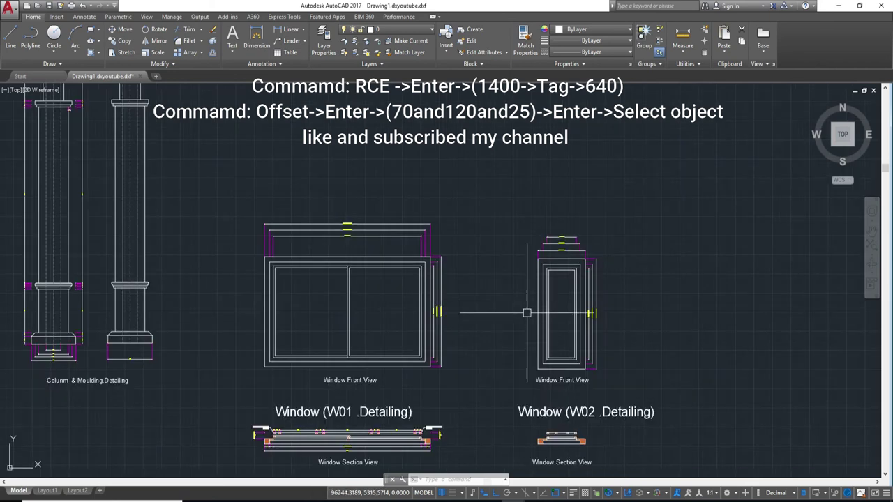
pyautogui.scroll(2, 527, 313)
pyautogui.scroll(1, 598, 343)
pyautogui.click(670, 402)
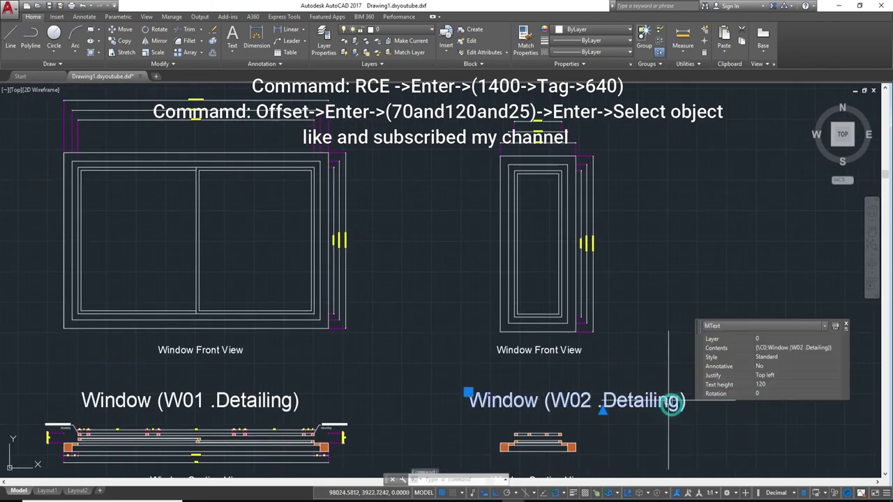
pyautogui.write('m')
pyautogui.press('Return')
pyautogui.click(644, 365)
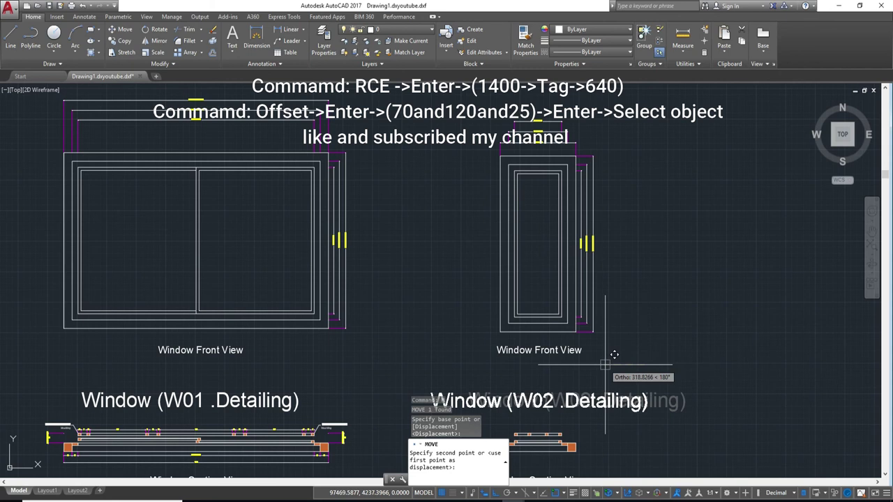
pyautogui.scroll(-1, 608, 353)
pyautogui.scroll(-3, 553, 312)
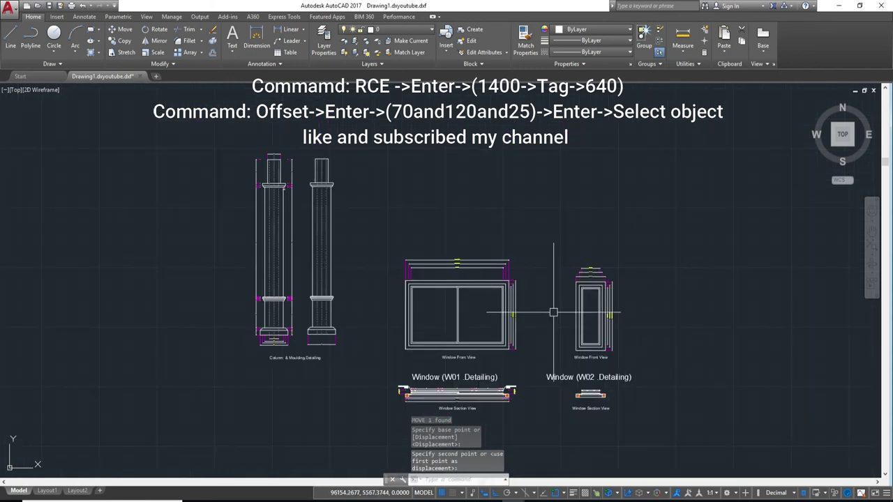